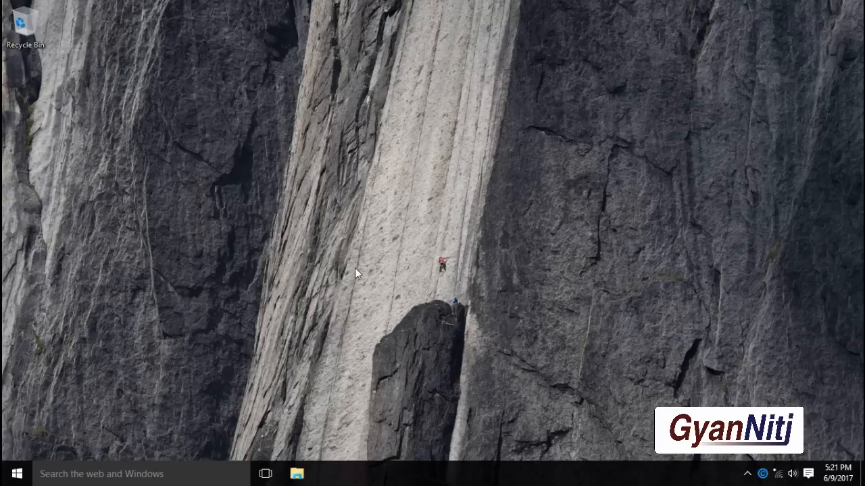
# Step: Launch Excel with a blank workbook
pyautogui.rightClick(354, 267)
pyautogui.click(378, 306)
pyautogui.press('super+r')
pyautogui.write('e')
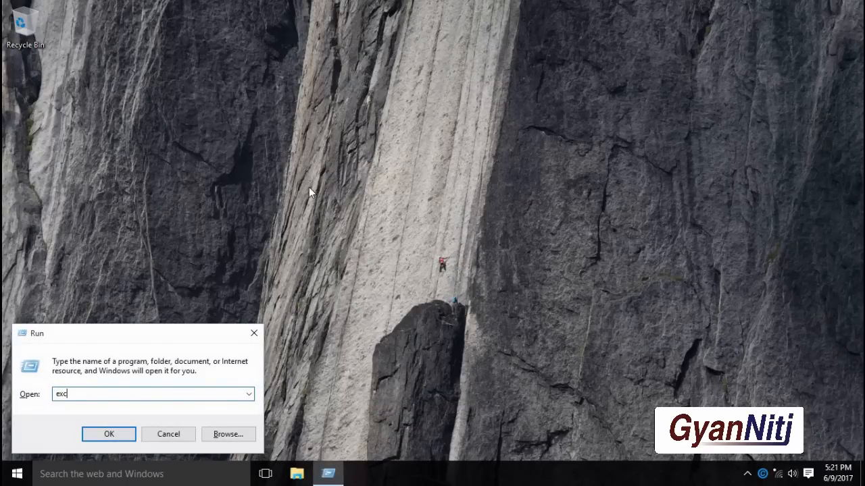
pyautogui.press('Return')
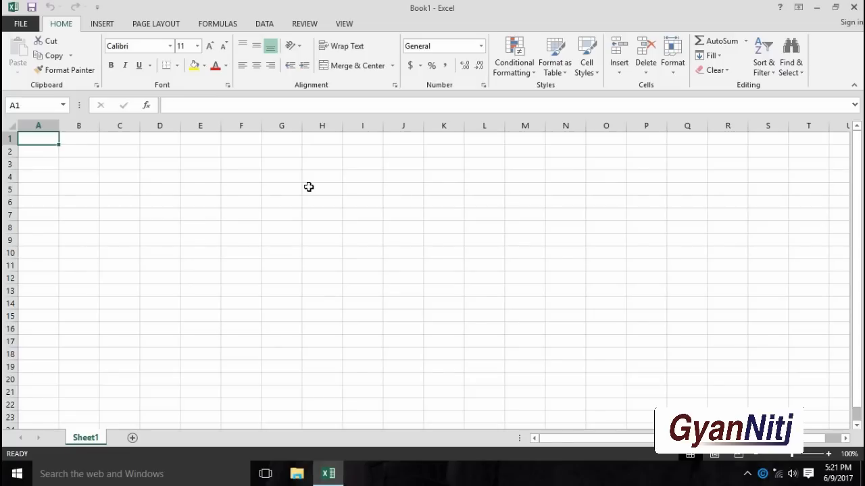
# Step: Enter the company title "A.B.C. Garments Pvt. Ltd." in cell A1
pyautogui.write('A.B.C')
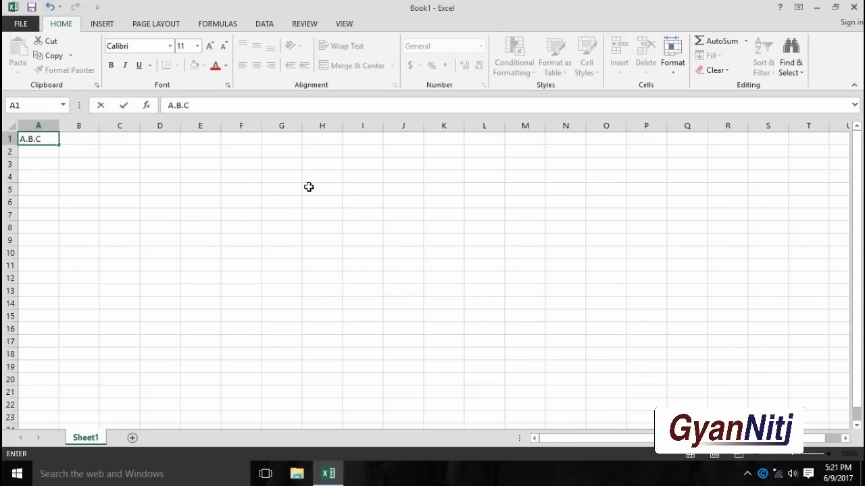
pyautogui.write('. Garments Pvt. Ltd.')
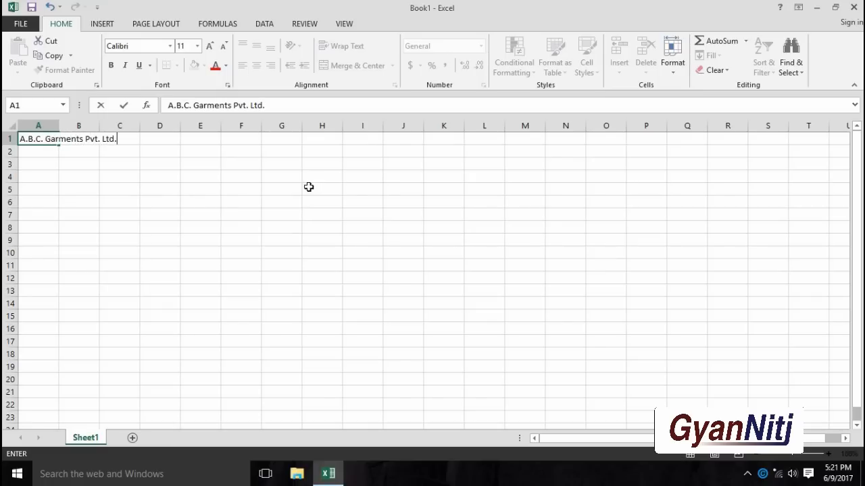
pyautogui.hotkey('ctrl', 'Return')
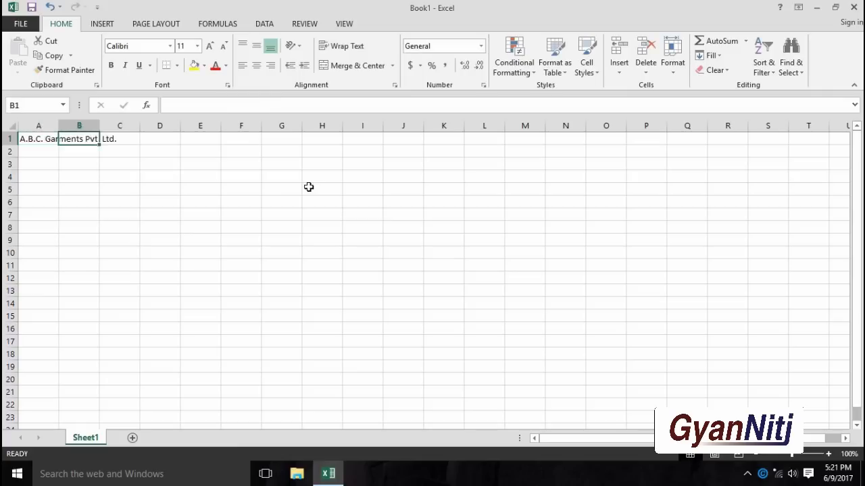
# Step: Enter the column headings "S No.", "Stock Items" and "Balance Qty." in cells A2 to C2
pyautogui.click(38, 154)
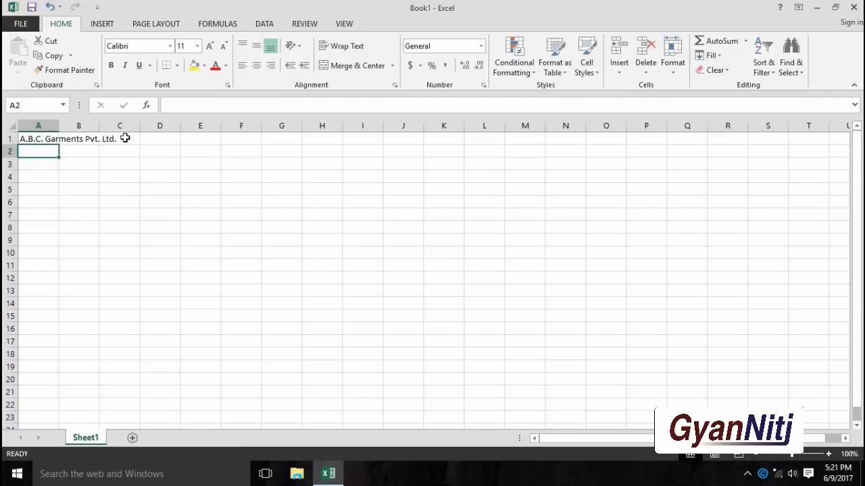
pyautogui.write('S No.')
pyautogui.press('Tab')
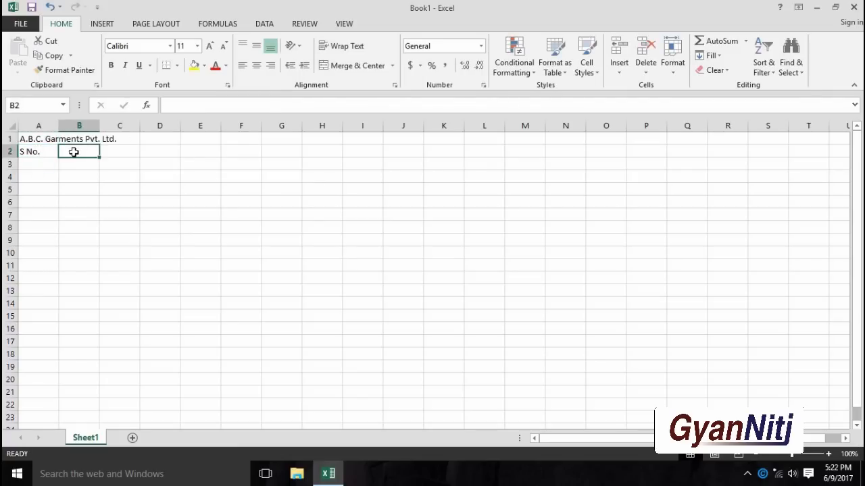
pyautogui.rightClick(9, 152)
pyautogui.click(80, 151)
pyautogui.write('s')
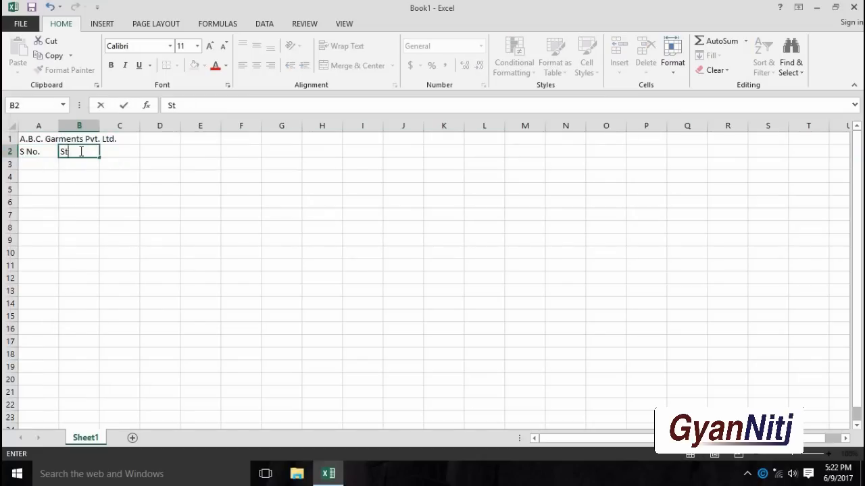
pyautogui.write('tock Items')
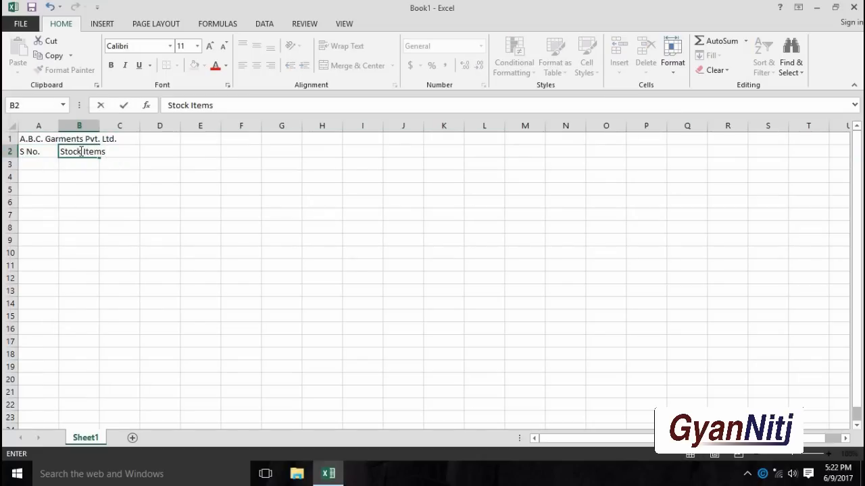
pyautogui.press('Tab')
pyautogui.write('Balance Qty.')
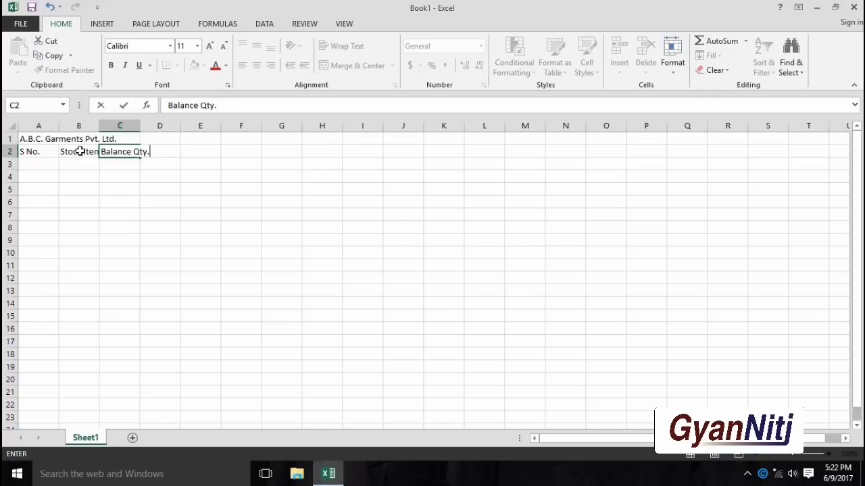
pyautogui.press('Tab')
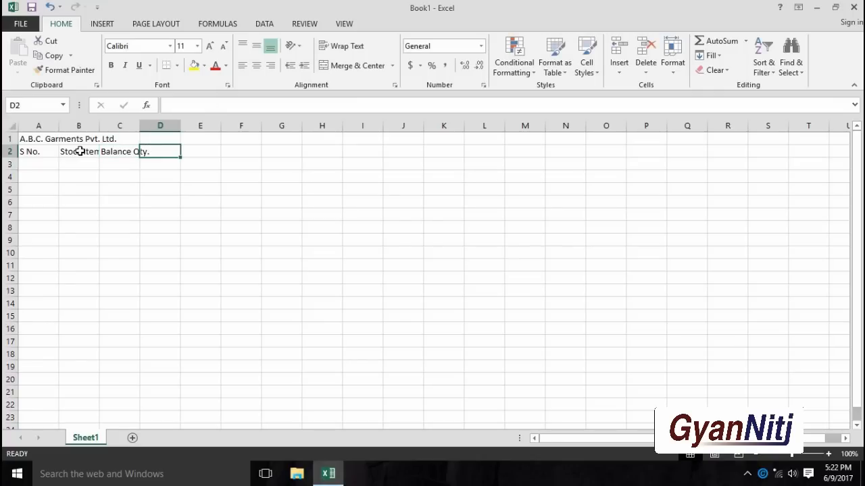
# Step: Insert a new row above the column headings and enter the title "Stock Summery" in A2
pyautogui.rightClick(12, 151)
pyautogui.click(40, 241)
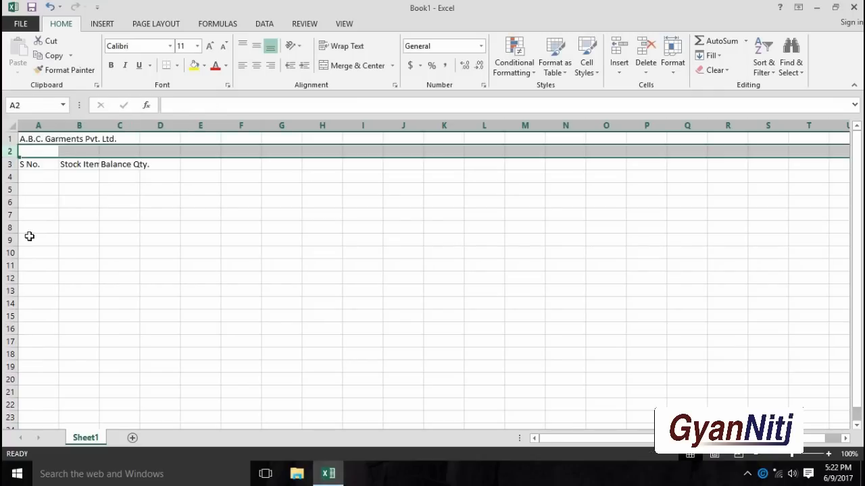
pyautogui.click(36, 152)
pyautogui.write('Stock Summery')
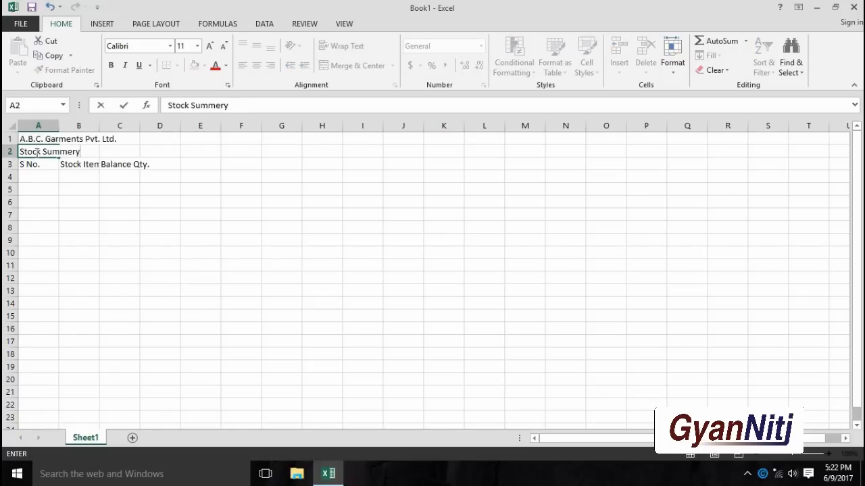
pyautogui.click(36, 204)
# Step: Merge and center the "Stock Summery" title across A2:H2
pyautogui.click(11, 150)
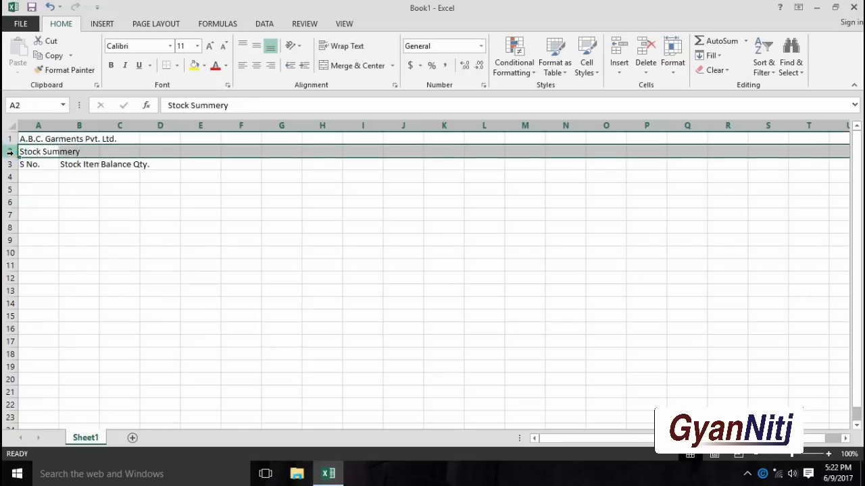
pyautogui.click(145, 189)
pyautogui.moveTo(20, 152); pyautogui.dragTo(244, 151)
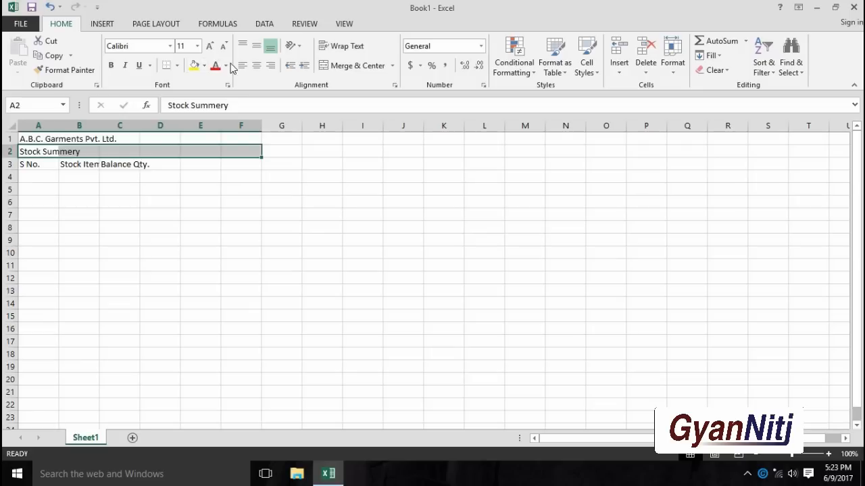
pyautogui.moveTo(51, 155); pyautogui.dragTo(338, 148)
pyautogui.click(351, 65)
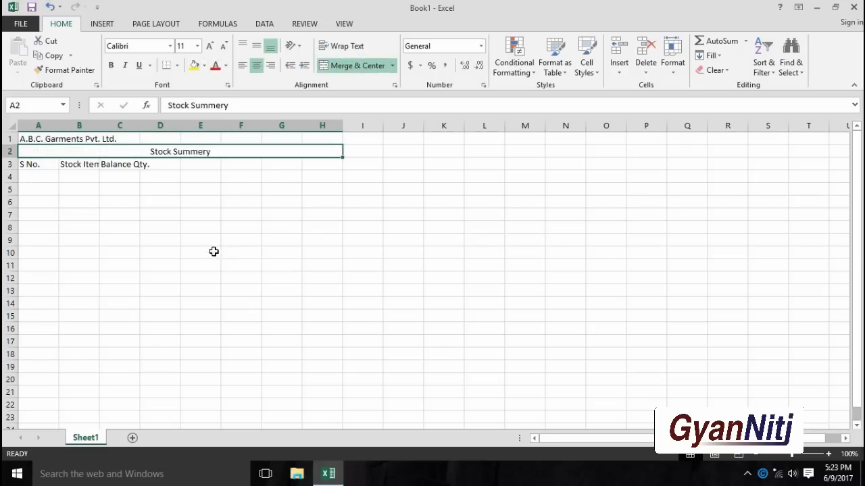
# Step: Add the column headings "Unit" in D3 and "Remark" in E3
pyautogui.click(182, 254)
pyautogui.click(172, 167)
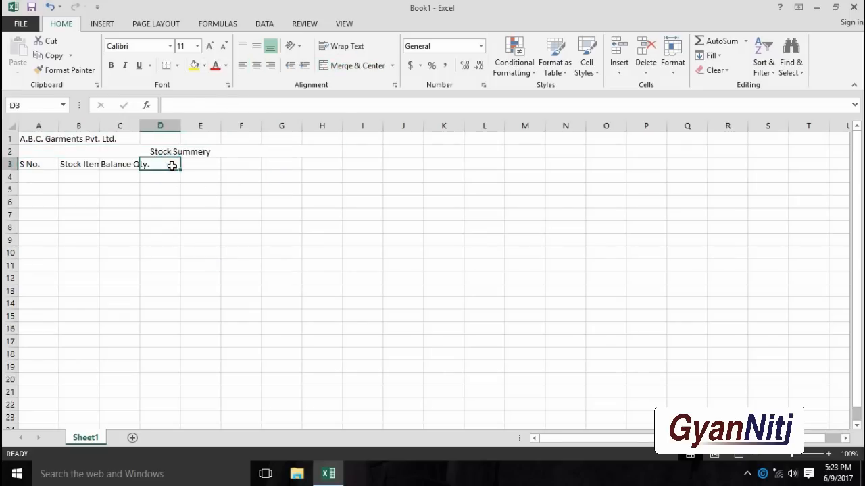
pyautogui.write('Unit')
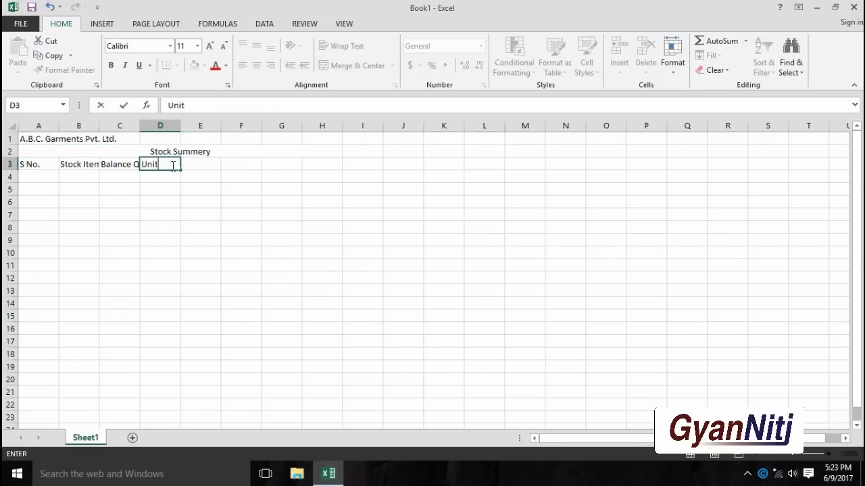
pyautogui.press('Tab')
pyautogui.write('Rema')
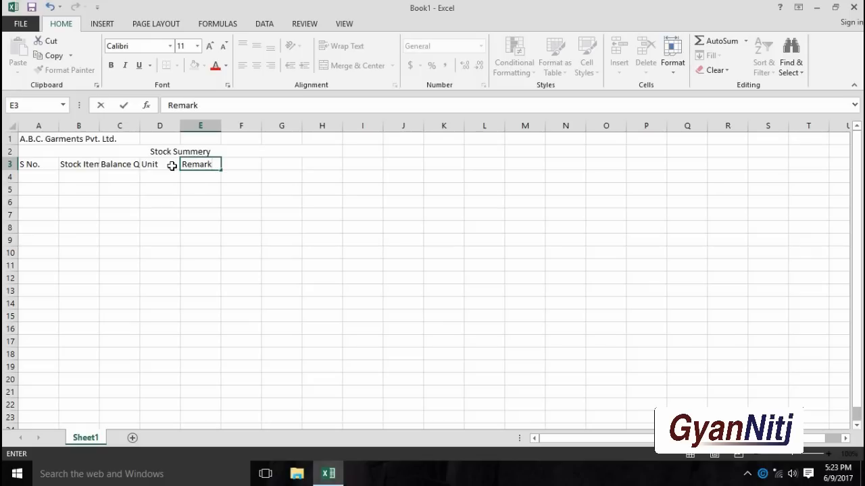
pyautogui.press('Tab')
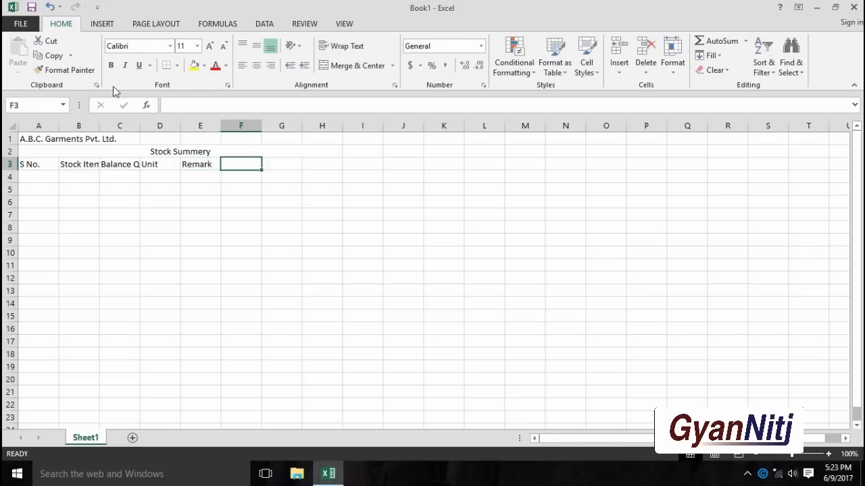
# Step: Autofit the widths of columns A to E, then fine-tune them around the headings
pyautogui.doubleClick(59, 127)
pyautogui.doubleClick(162, 125)
pyautogui.doubleClick(212, 125)
pyautogui.doubleClick(264, 126)
pyautogui.doubleClick(286, 126)
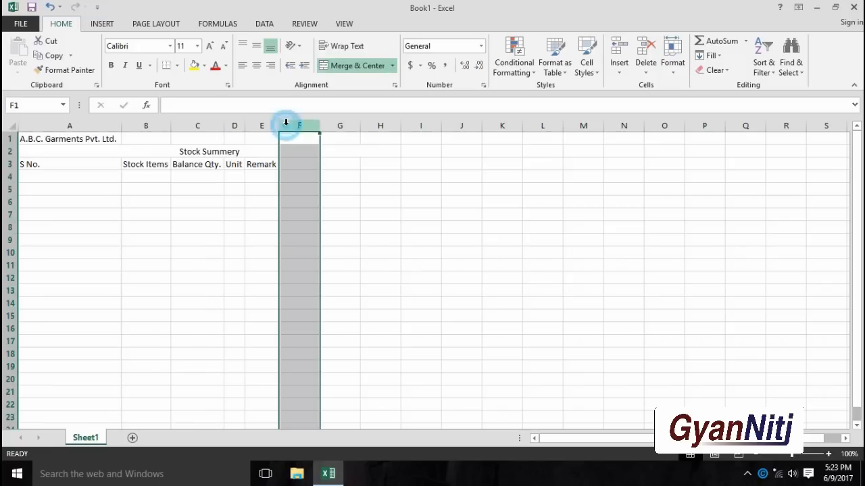
pyautogui.moveTo(121, 127); pyautogui.dragTo(142, 127)
pyautogui.moveTo(219, 124)
pyautogui.mouseDown()
pyautogui.moveTo(195, 125)
pyautogui.moveTo(207, 129)
pyautogui.mouseUp()
pyautogui.moveTo(267, 129); pyautogui.dragTo(278, 129)
# Step: Unmerge the "Stock Summery" title and merge and center it across A2:E2 only
pyautogui.click(61, 151)
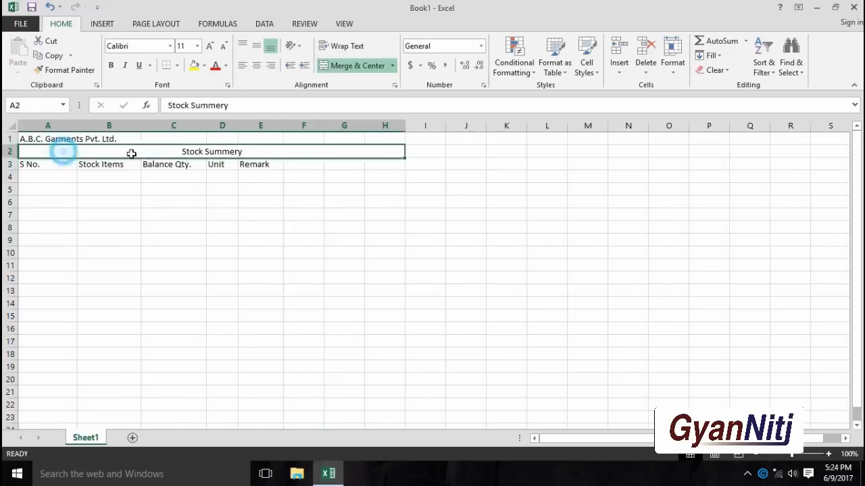
pyautogui.click(341, 67)
pyautogui.click(286, 192)
pyautogui.moveTo(269, 155); pyautogui.dragTo(295, 139)
pyautogui.click(324, 66)
# Step: Enlarge the font to 18 for the company title and to 14 for the "Stock Summery" title and the row 3 headings
pyautogui.click(214, 46)
pyautogui.click(213, 46)
pyautogui.moveTo(38, 138); pyautogui.dragTo(270, 137)
pyautogui.click(210, 46)
pyautogui.click(210, 46)
pyautogui.click(210, 46)
pyautogui.click(210, 46)
pyautogui.moveTo(29, 175); pyautogui.dragTo(267, 174)
pyautogui.click(209, 46)
pyautogui.click(209, 46)
pyautogui.click(169, 203)
# Step: Readjust the widths of columns A to E to fit the enlarged headings closely
pyautogui.moveTo(77, 125); pyautogui.dragTo(56, 126)
pyautogui.moveTo(122, 126); pyautogui.dragTo(124, 128)
pyautogui.moveTo(189, 126); pyautogui.dragTo(278, 128)
# Step: Apply All Borders to the range A1:E18
pyautogui.moveTo(21, 139); pyautogui.dragTo(209, 363)
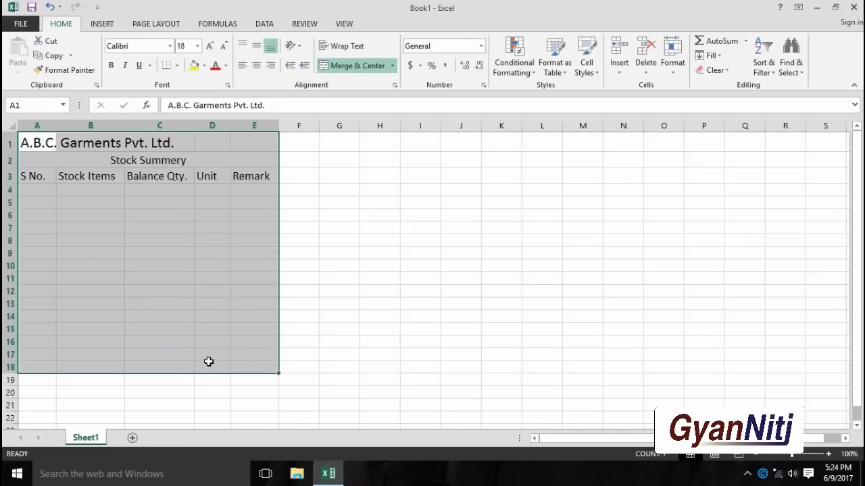
pyautogui.click(177, 65)
pyautogui.click(198, 172)
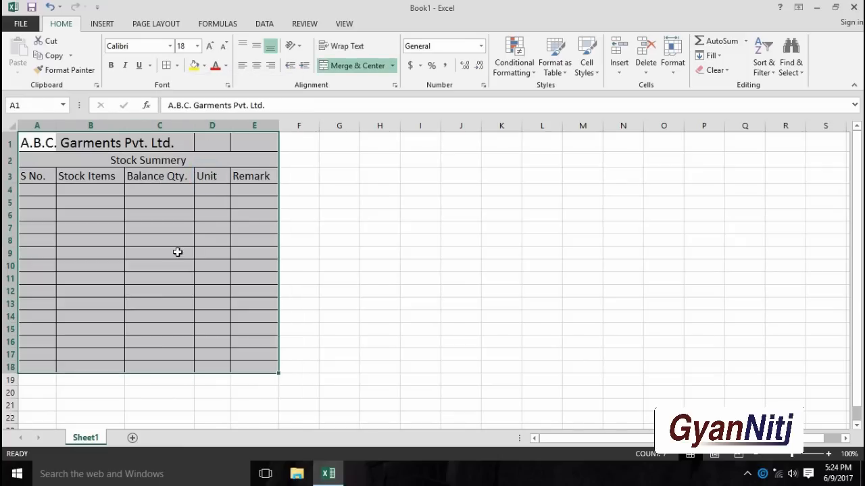
pyautogui.click(160, 277)
# Step: Merge and center the company title across A1:E1
pyautogui.moveTo(27, 142); pyautogui.dragTo(269, 142)
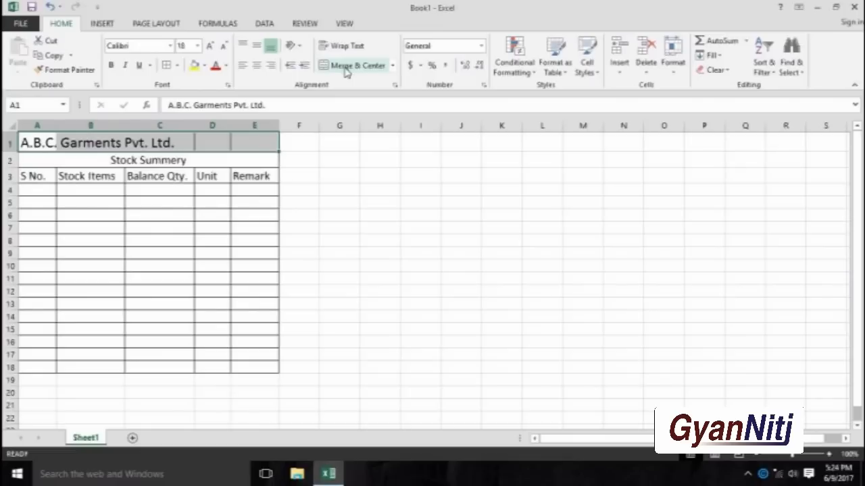
pyautogui.click(345, 66)
pyautogui.click(245, 257)
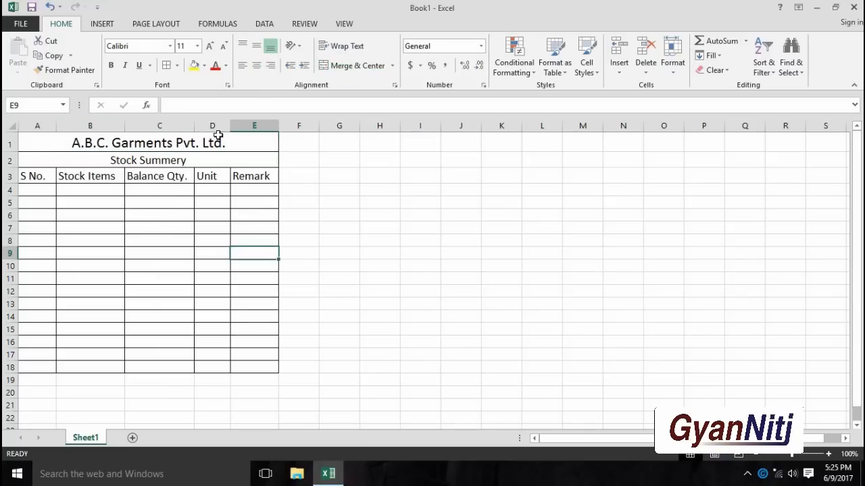
# Step: Widen columns A to E to give the table more room
pyautogui.moveTo(58, 127); pyautogui.dragTo(88, 126)
pyautogui.moveTo(158, 127); pyautogui.dragTo(188, 128)
pyautogui.moveTo(260, 130); pyautogui.dragTo(418, 128)
# Step: Try a row height of 3 for the table range A1:E18
pyautogui.moveTo(31, 141); pyautogui.dragTo(319, 362)
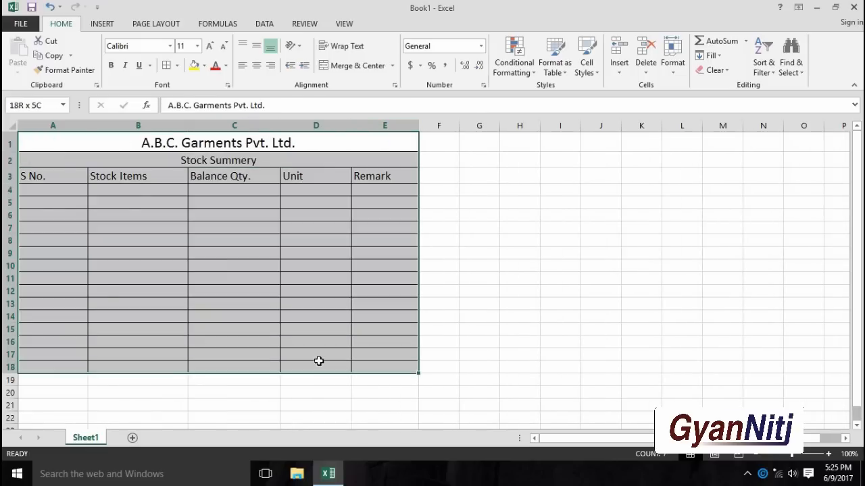
pyautogui.click(672, 57)
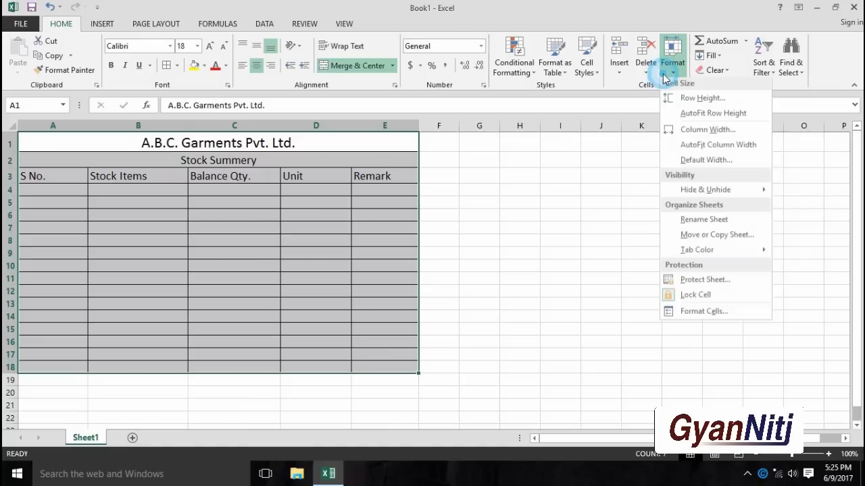
pyautogui.click(701, 101)
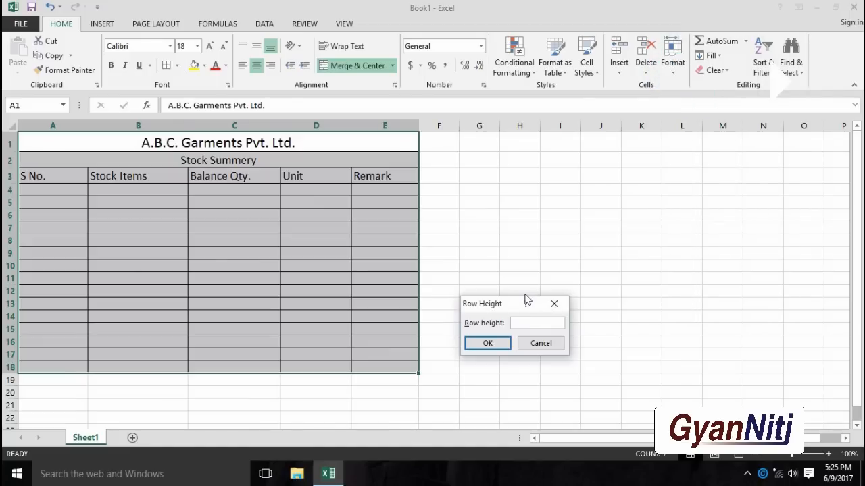
pyautogui.write('3')
pyautogui.press('Return')
# Step: Set the row height of the table rows 1 to 18 to 20, and make title rows 1 and 2 taller
pyautogui.click(672, 61)
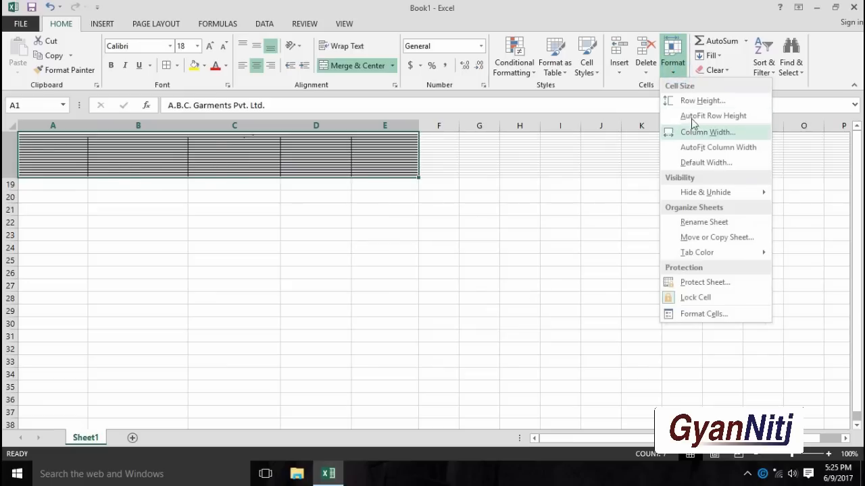
pyautogui.click(703, 114)
pyautogui.click(673, 62)
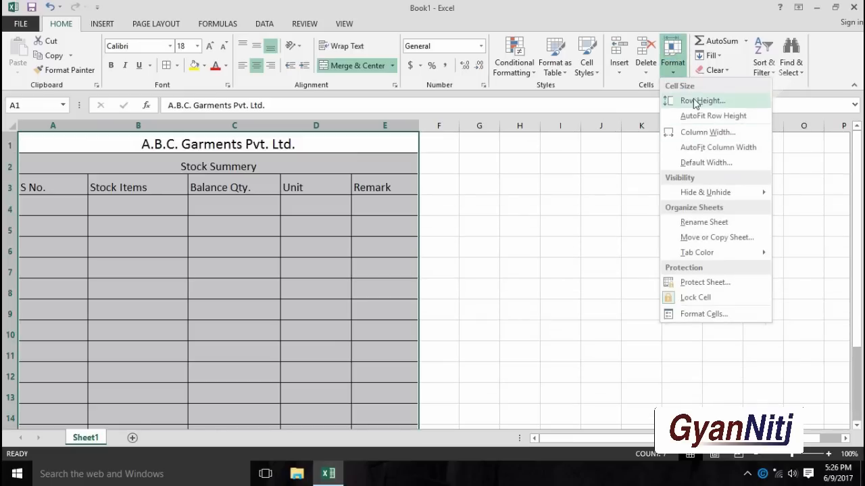
pyautogui.click(699, 101)
pyautogui.write('20')
pyautogui.press('Return')
pyautogui.click(527, 250)
pyautogui.click(116, 139)
pyautogui.moveTo(13, 148); pyautogui.dragTo(12, 178)
# Step: Align all table cells to the middle vertically and to the center horizontally
pyautogui.moveTo(51, 146); pyautogui.dragTo(353, 392)
pyautogui.click(259, 43)
pyautogui.scroll(1, 411, 276)
pyautogui.click(256, 66)
pyautogui.click(482, 229)
# Step: Make the column headings in row 3 bold
pyautogui.moveTo(58, 189); pyautogui.dragTo(353, 187)
pyautogui.hotkey('ctrl', 'b')
pyautogui.click(318, 218)
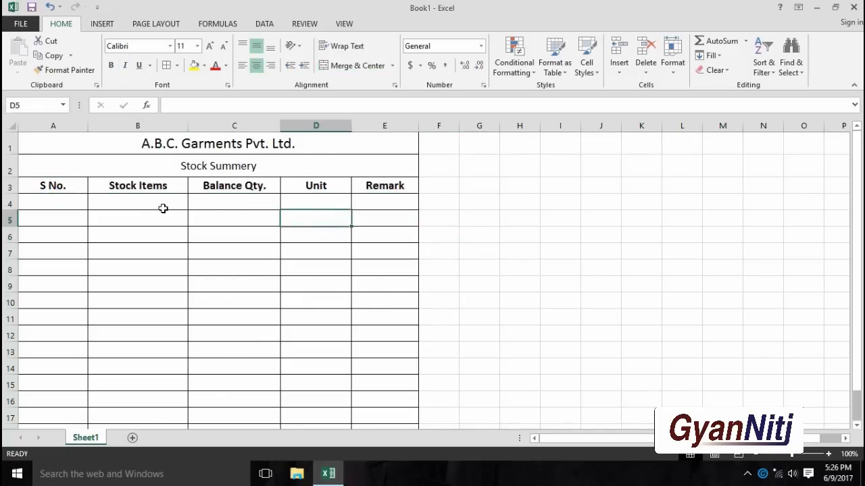
pyautogui.moveTo(54, 190); pyautogui.dragTo(373, 192)
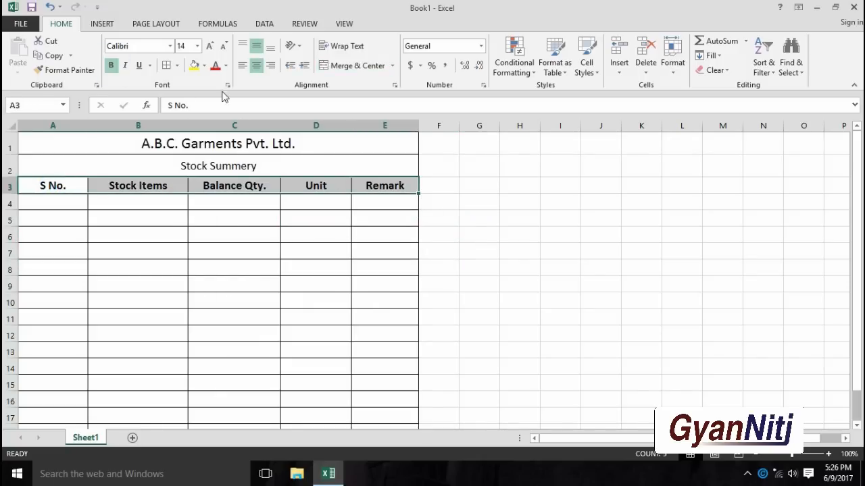
pyautogui.click(474, 183)
# Step: Remove the borders from the table's lower rows, from row 12 to row 18
pyautogui.scroll(1, 463, 313)
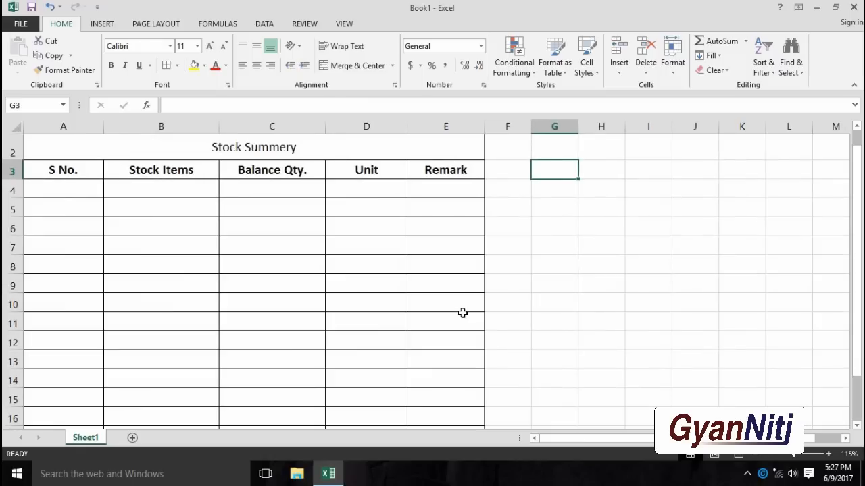
pyautogui.scroll(-2, 500, 293)
pyautogui.moveTo(506, 350); pyautogui.dragTo(67, 223)
pyautogui.click(177, 64)
pyautogui.click(197, 154)
pyautogui.scroll(3, 465, 299)
pyautogui.click(554, 308)
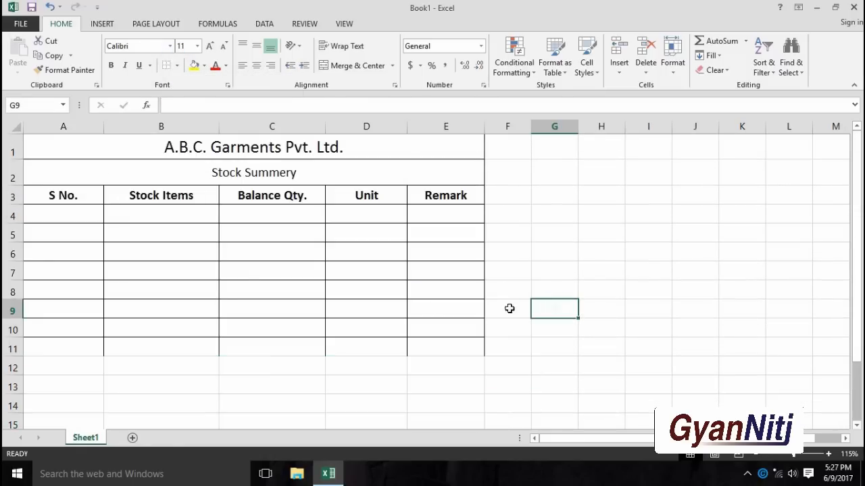
# Step: Number the S No. column from 1 to 5 in cells A4 to A8, filling the series down from 1 and 2
pyautogui.click(68, 215)
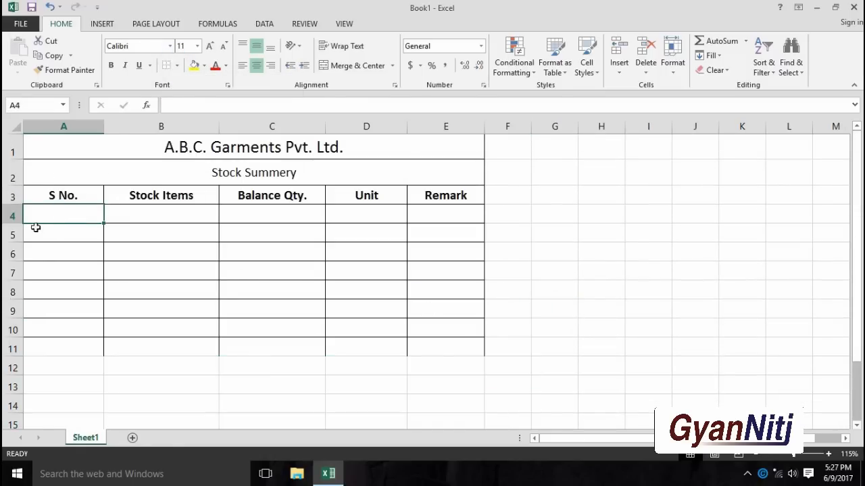
pyautogui.write('1')
pyautogui.press('Return')
pyautogui.write('2')
pyautogui.moveTo(67, 211); pyautogui.dragTo(105, 306)
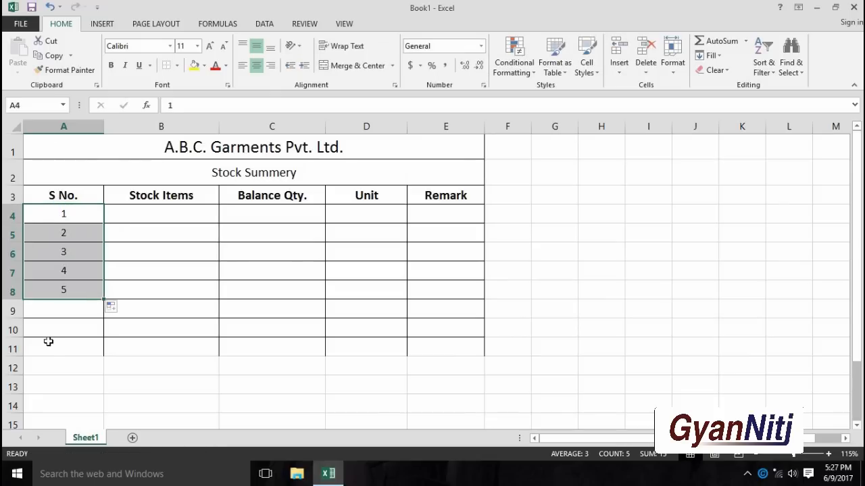
# Step: Apply all borders to the whole table from A1 to E11
pyautogui.click(73, 349)
pyautogui.click(44, 192)
pyautogui.click(44, 127)
pyautogui.moveTo(44, 150); pyautogui.dragTo(330, 342)
pyautogui.click(177, 66)
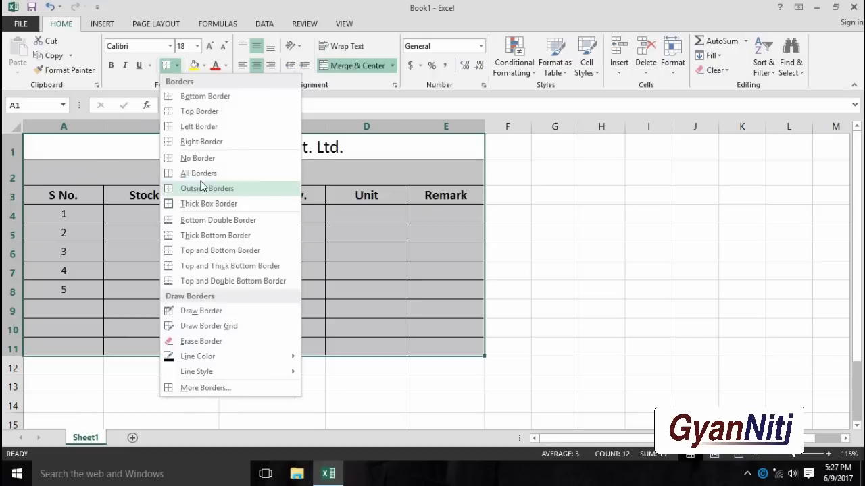
pyautogui.click(200, 174)
pyautogui.click(425, 272)
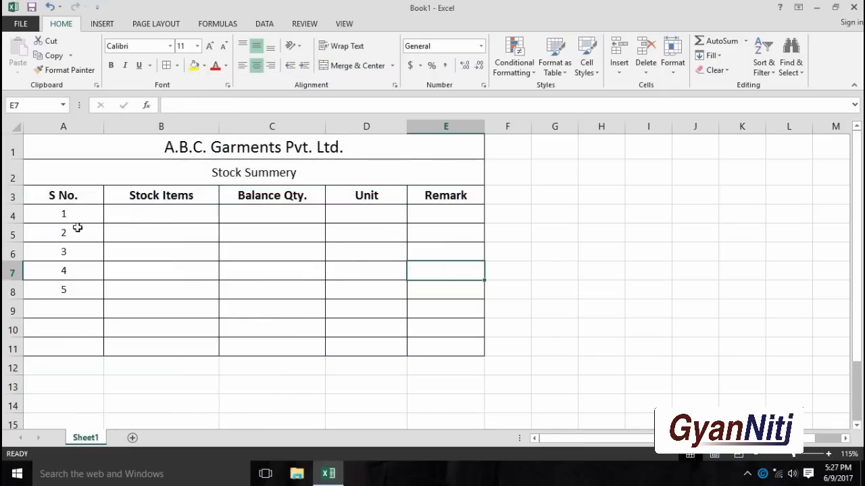
# Step: Enter Fan and Cooler as the first two stock items in cells B4 and B5
pyautogui.click(147, 212)
pyautogui.write('Fan')
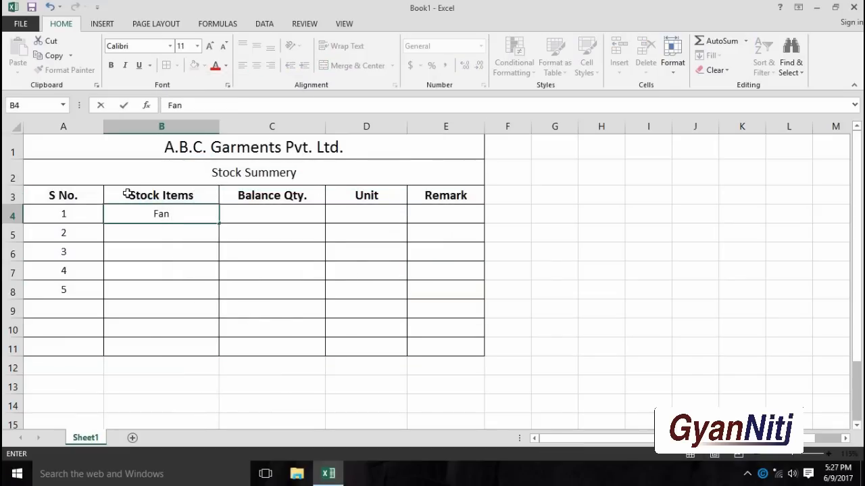
pyautogui.press('Return')
pyautogui.write('Coller')
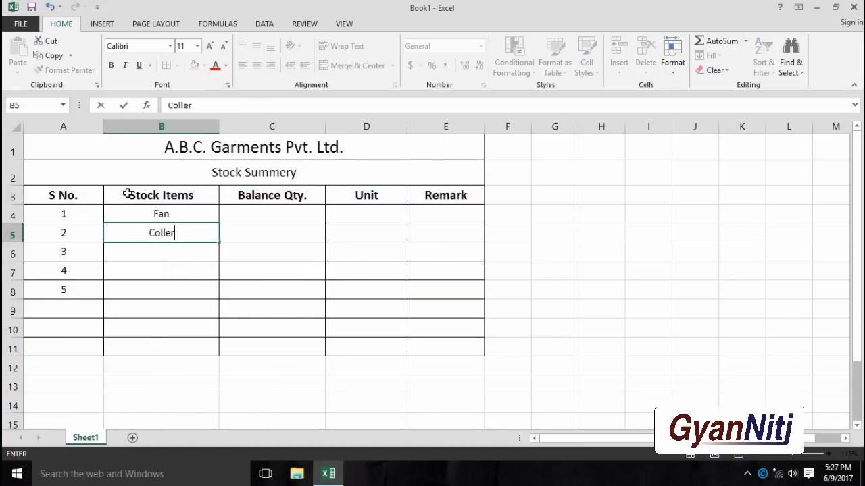
pyautogui.press('BackSpace')
pyautogui.press('BackSpace')
pyautogui.press('BackSpace')
pyautogui.write('oler')
pyautogui.press('Return')
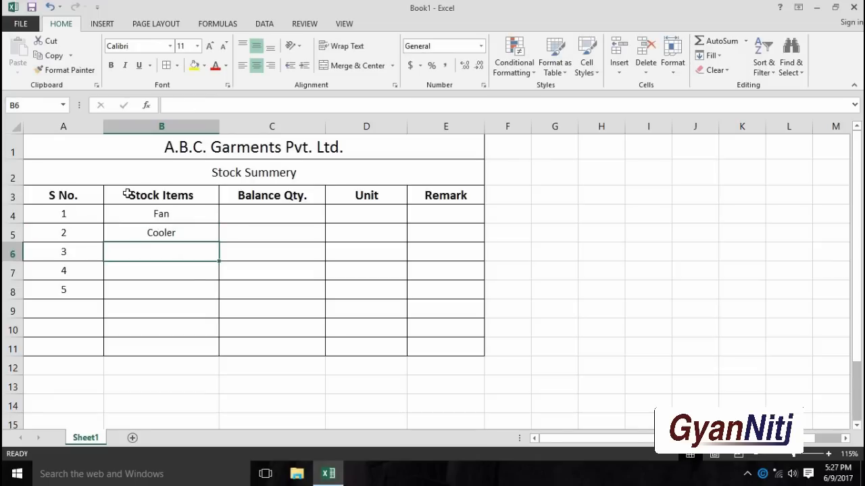
# Step: Enter L.E.D, A.C and Television as stock items in cells B6 to B8
pyautogui.write('L.E.D')
pyautogui.press('Return')
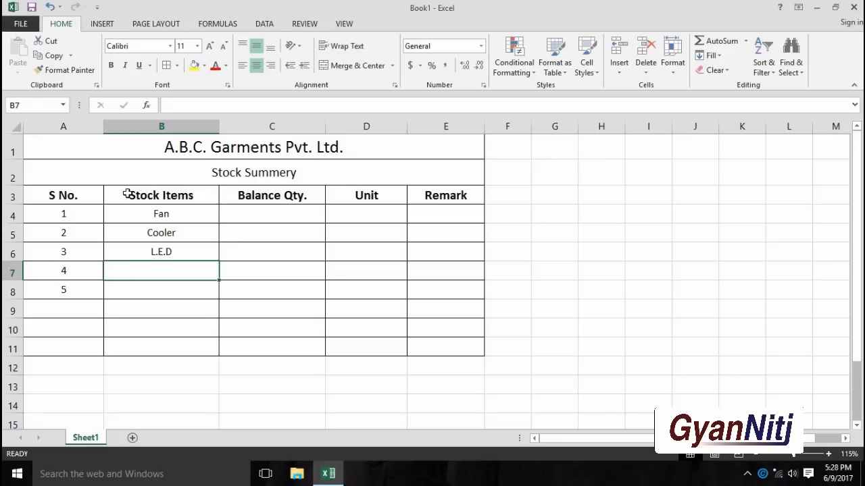
pyautogui.write('A.C')
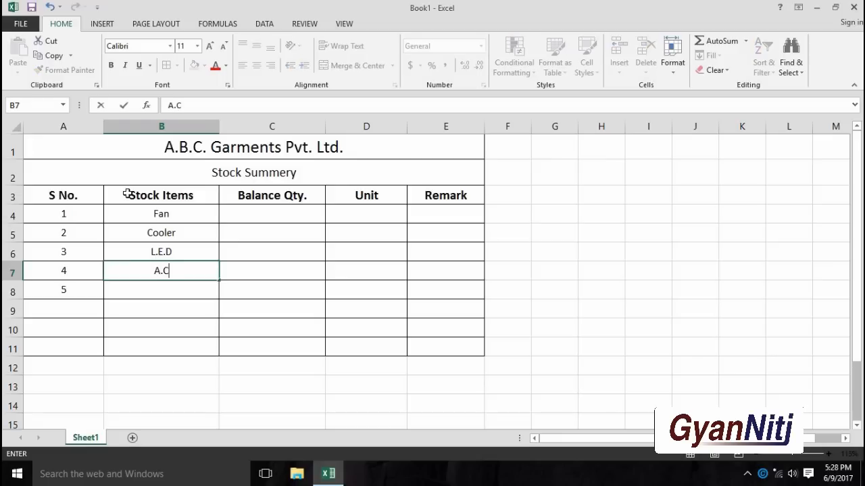
pyautogui.press('Return')
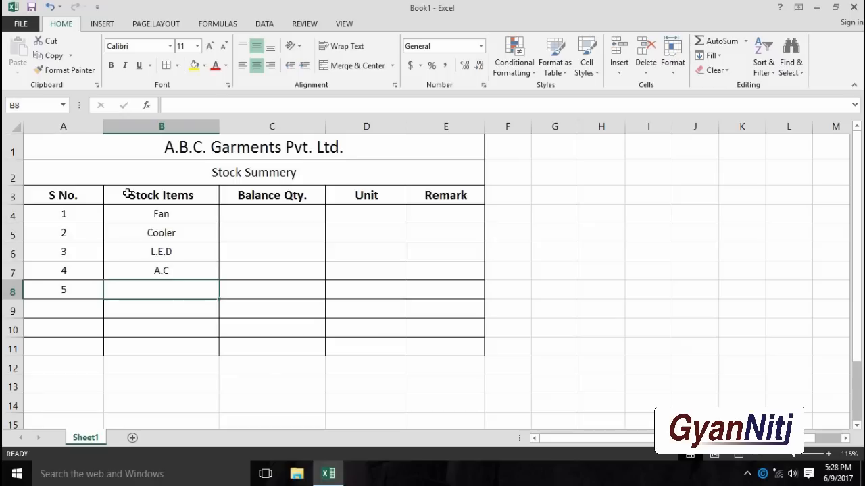
pyautogui.write('Tele')
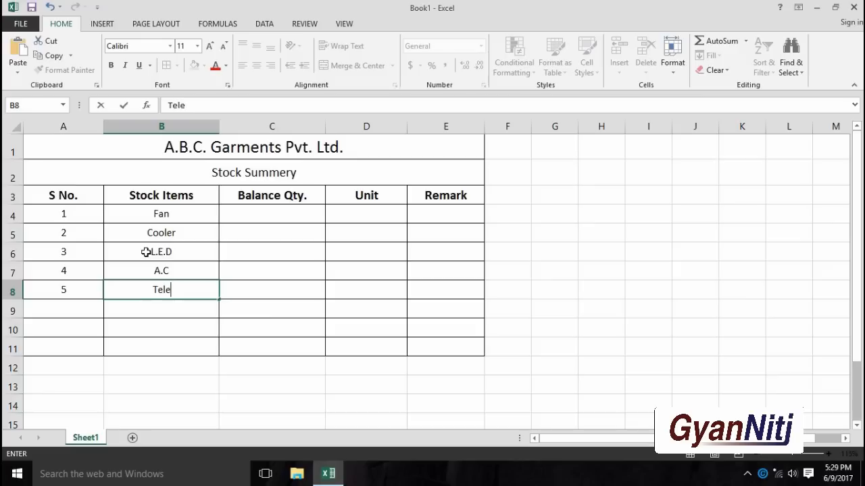
pyautogui.write('vision')
pyautogui.press('Return')
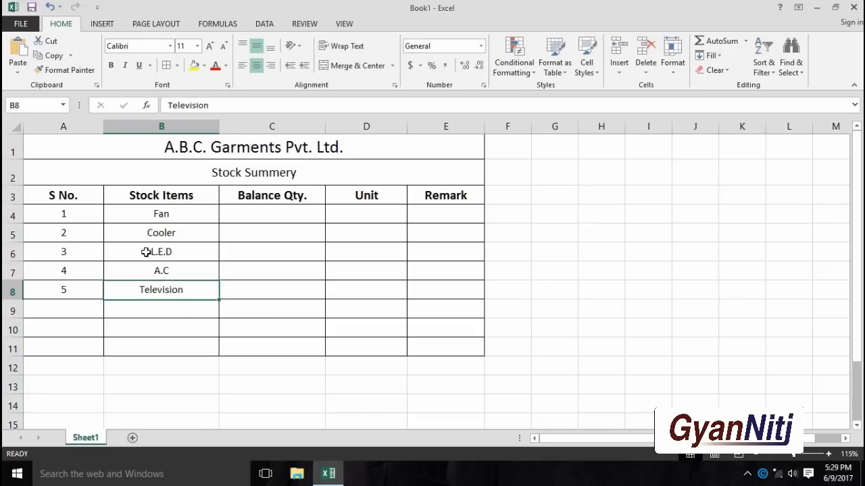
# Step: Center the Television entry in cell B8 horizontally
pyautogui.press('Up')
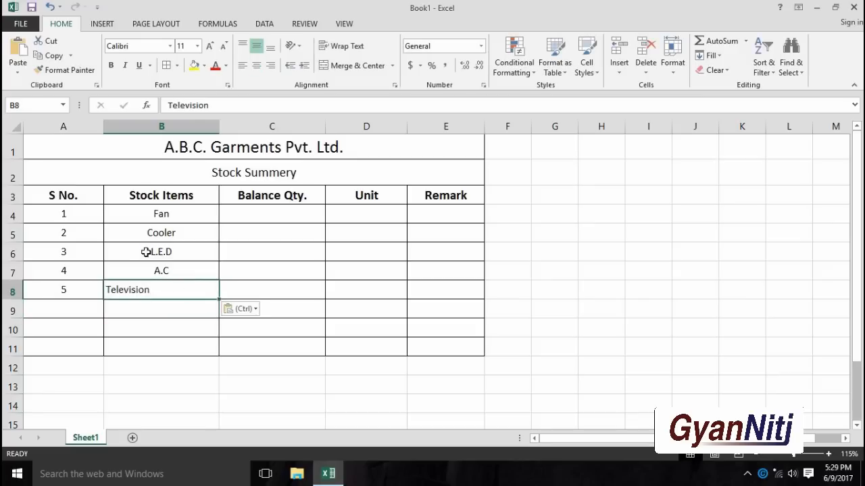
pyautogui.click(256, 66)
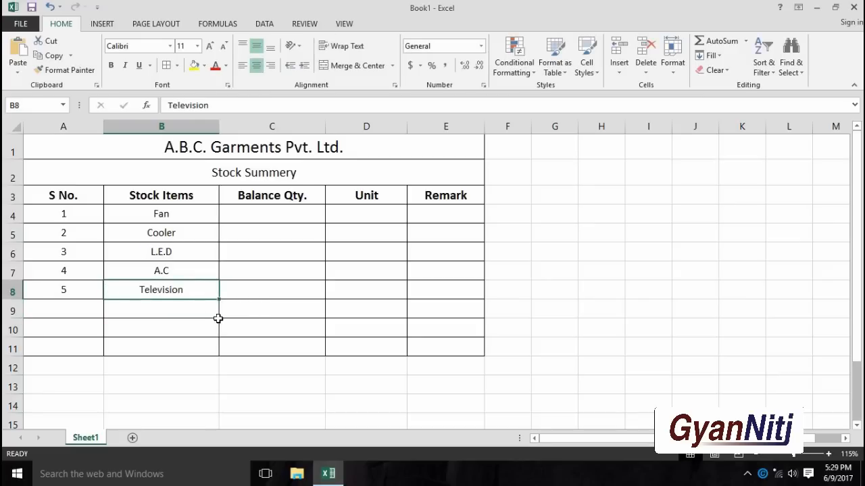
pyautogui.press('Down')
pyautogui.click(266, 215)
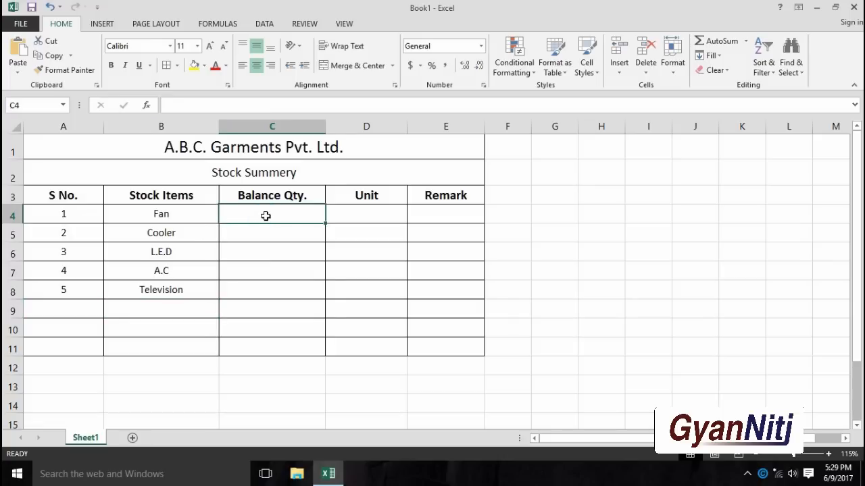
# Step: Fill the column headings in A3 to E3 with standard light blue and make their text white
pyautogui.moveTo(68, 196); pyautogui.dragTo(450, 195)
pyautogui.click(205, 63)
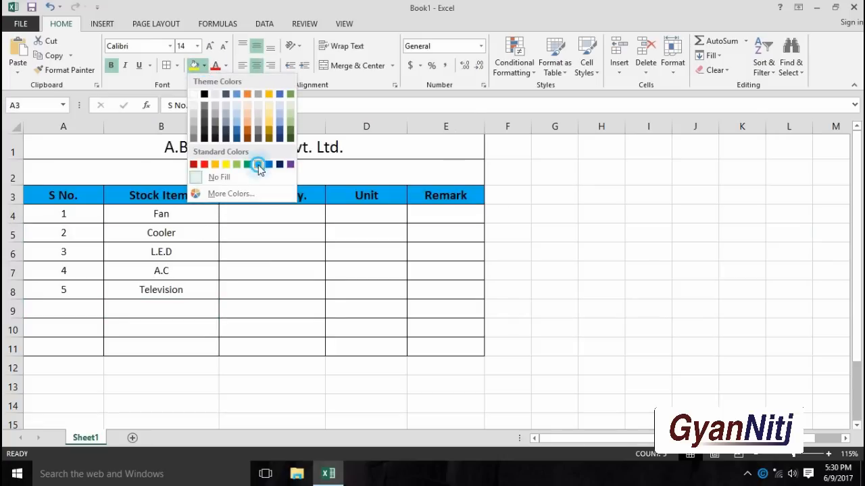
pyautogui.click(262, 165)
pyautogui.click(204, 65)
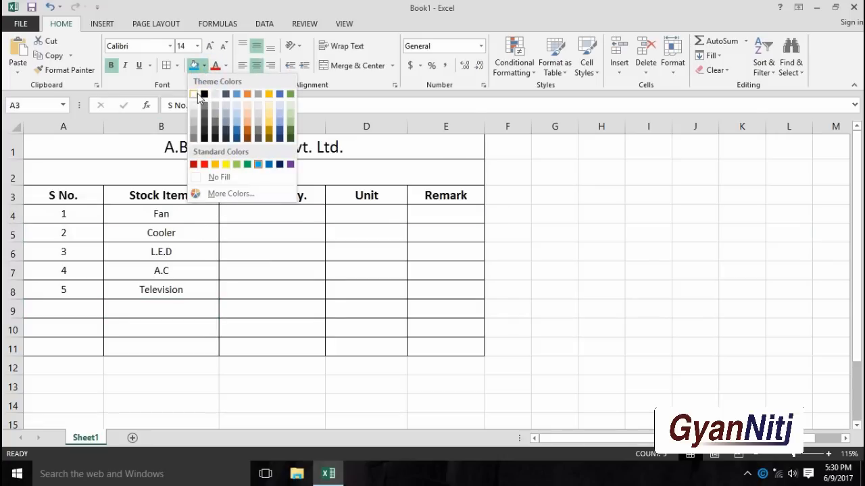
pyautogui.click(225, 66)
pyautogui.click(216, 109)
pyautogui.click(446, 263)
# Step: Change the fill of the column headings in A3 to E3 to standard purple
pyautogui.moveTo(71, 196); pyautogui.dragTo(466, 197)
pyautogui.click(204, 66)
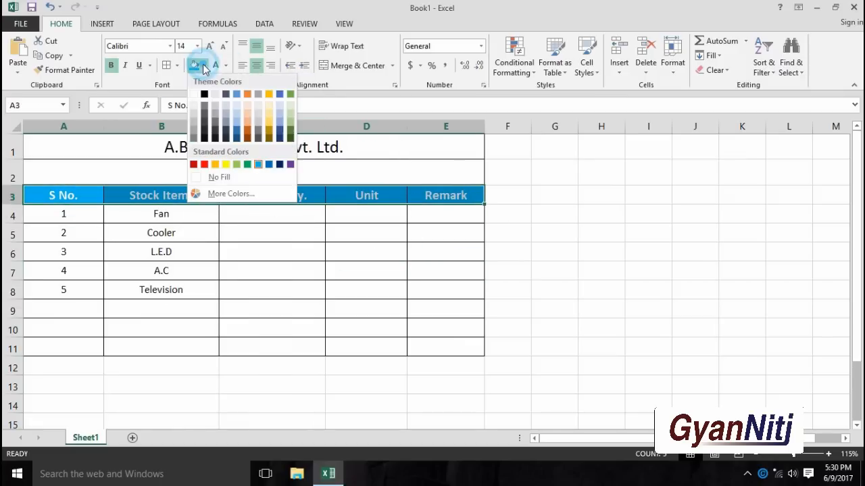
pyautogui.click(290, 164)
pyautogui.click(475, 228)
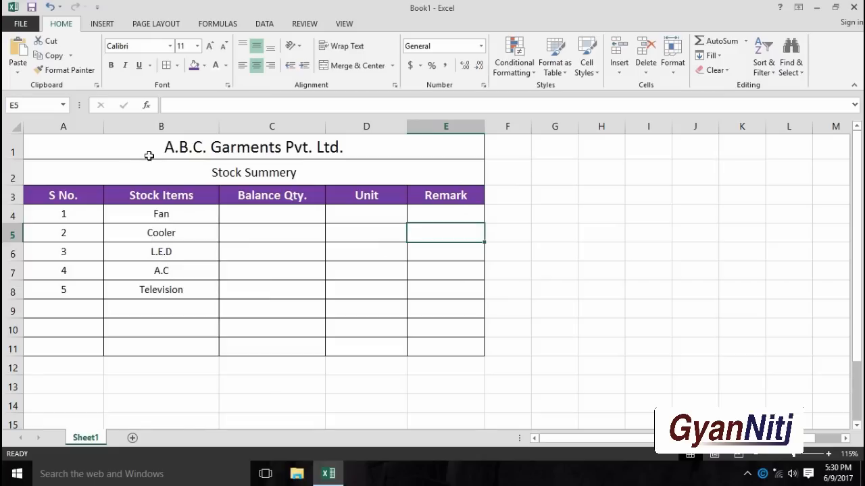
# Step: Put a thick box border around the whole table from A1 to E11
pyautogui.moveTo(84, 149); pyautogui.dragTo(405, 346)
pyautogui.click(177, 65)
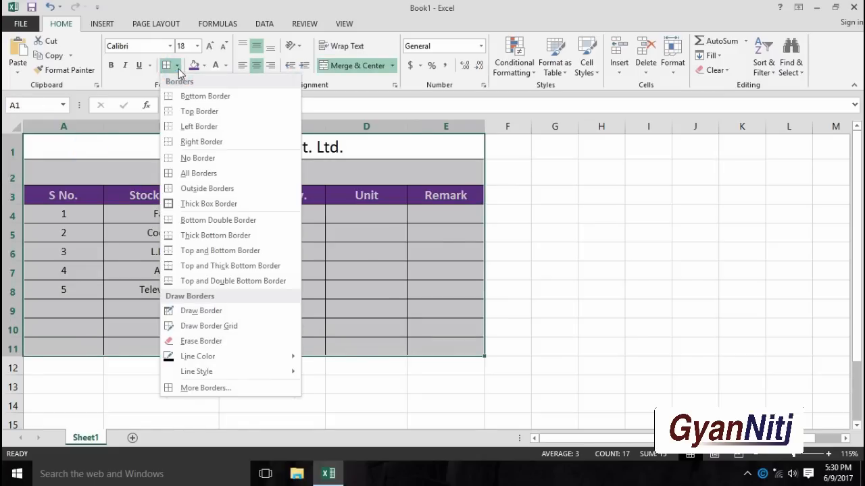
pyautogui.click(209, 204)
pyautogui.click(543, 268)
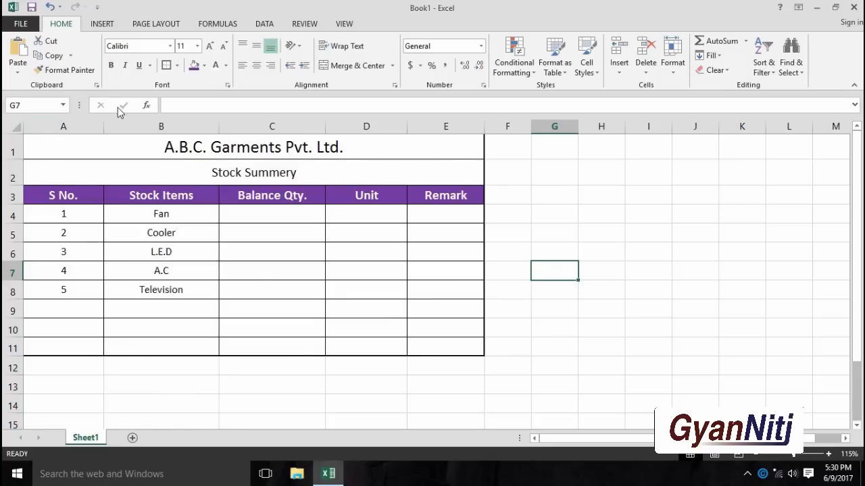
pyautogui.click(629, 327)
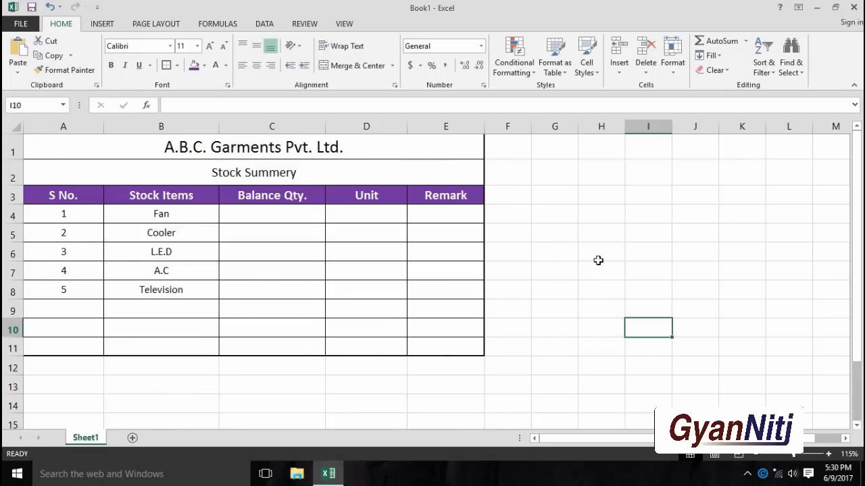
# Step: Add a second worksheet and rename Sheet1 as Summery
pyautogui.click(133, 438)
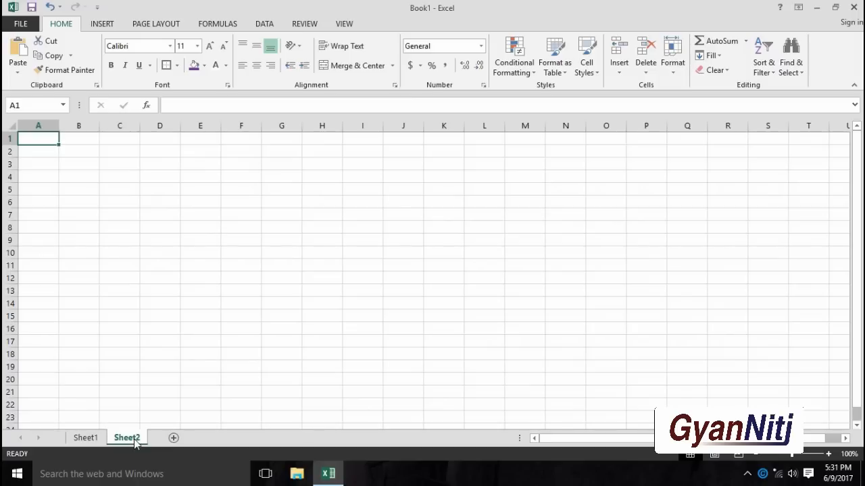
pyautogui.click(86, 438)
pyautogui.rightClick(85, 441)
pyautogui.click(117, 321)
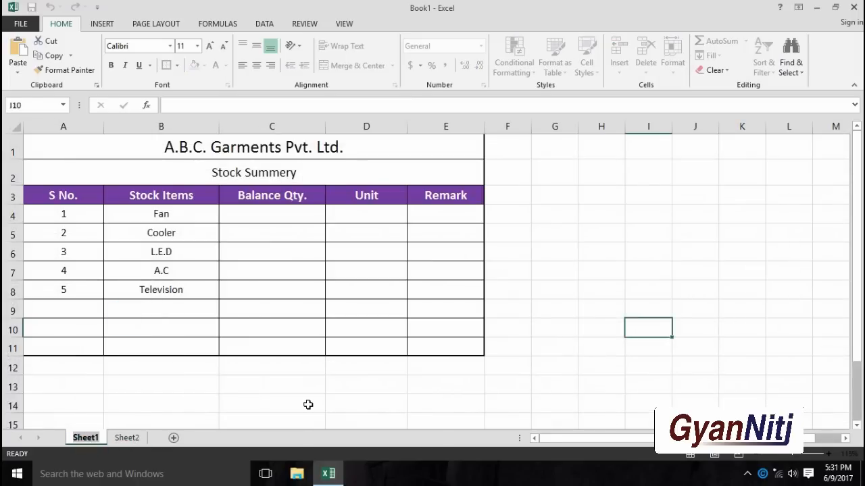
pyautogui.write('Summery')
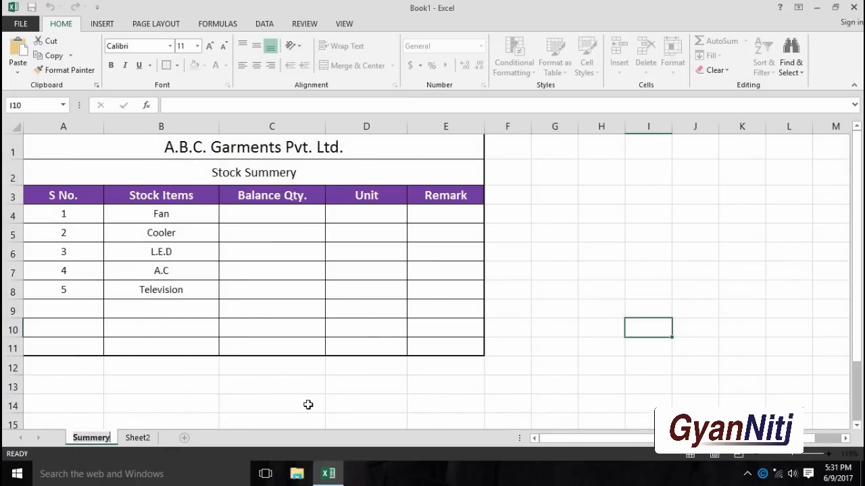
pyautogui.click(222, 389)
# Step: Rename Sheet2 as Fan
pyautogui.click(138, 438)
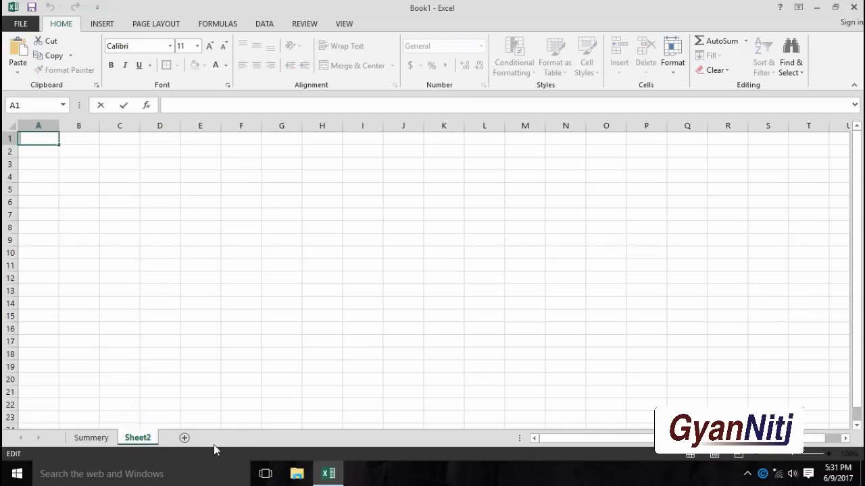
pyautogui.rightClick(139, 436)
pyautogui.click(172, 323)
pyautogui.write('Fan')
pyautogui.click(213, 291)
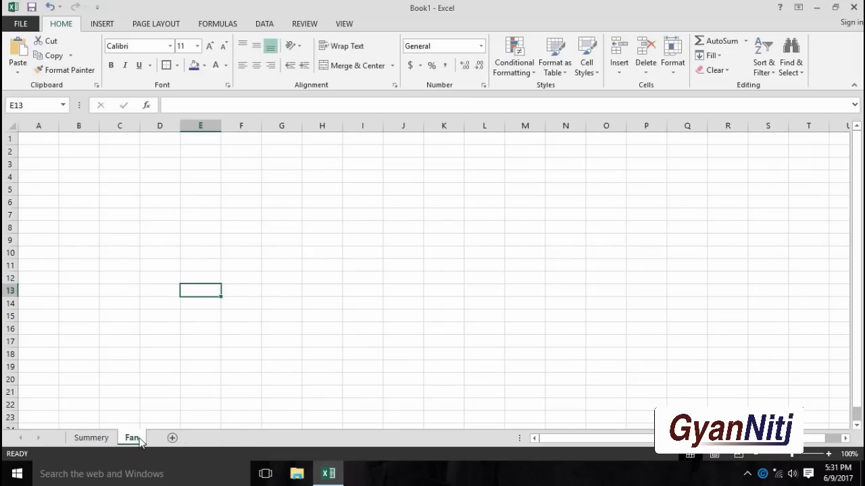
# Step: Enter Fan, Opening Qty and 1000 in cells A1 to C1 of the Fan sheet and widen columns A to C
pyautogui.press('Left')
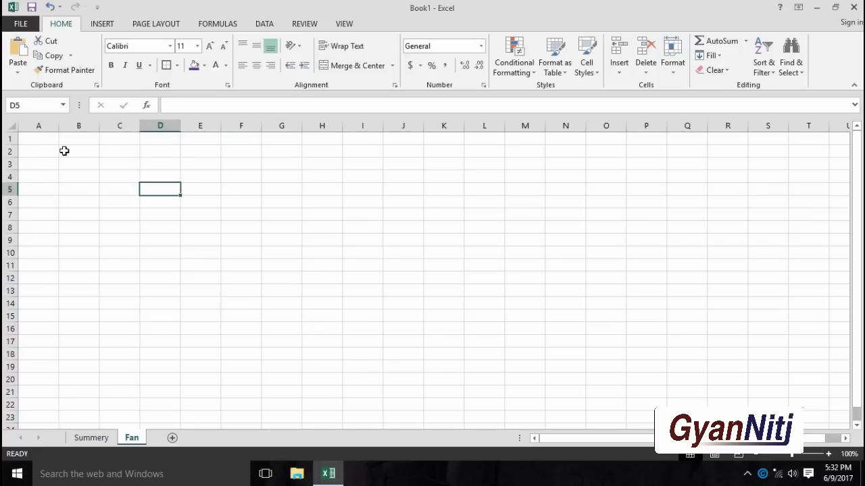
pyautogui.click(33, 137)
pyautogui.write('Fan')
pyautogui.press('Tab')
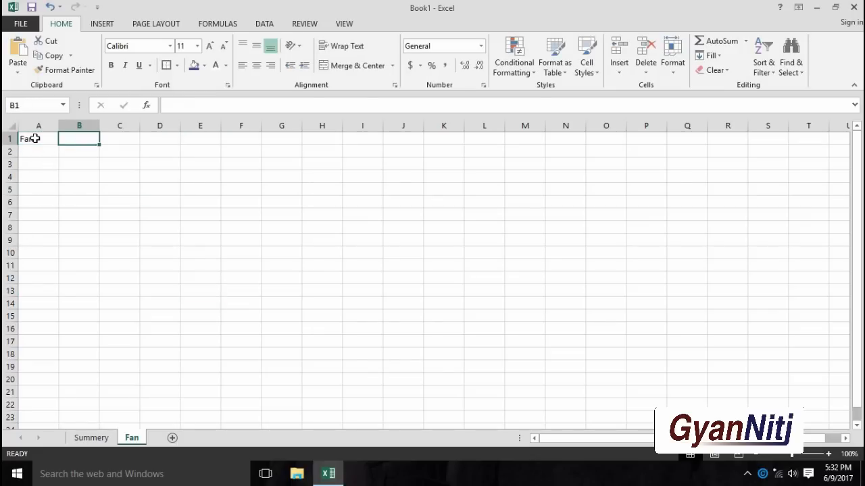
pyautogui.write('Opening Qty')
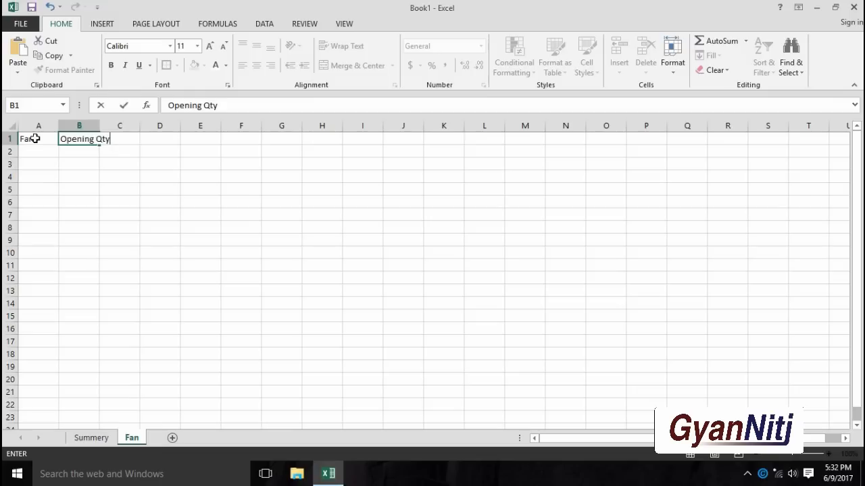
pyautogui.press('Tab')
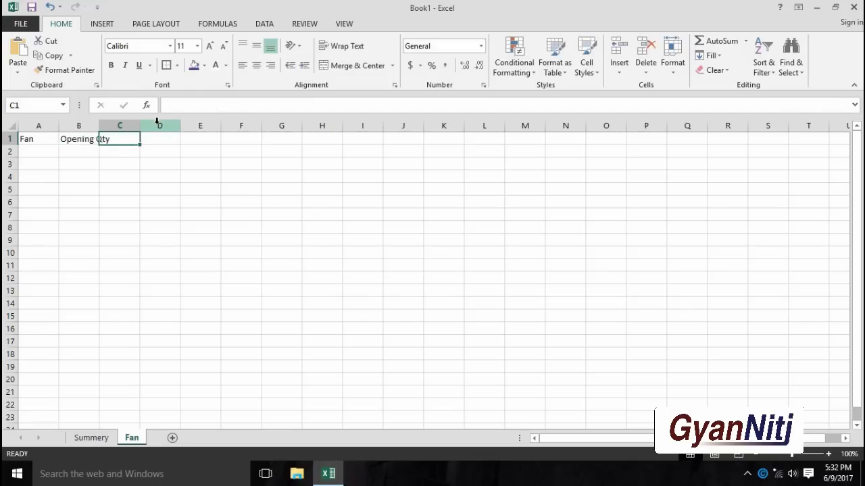
pyautogui.write('5')
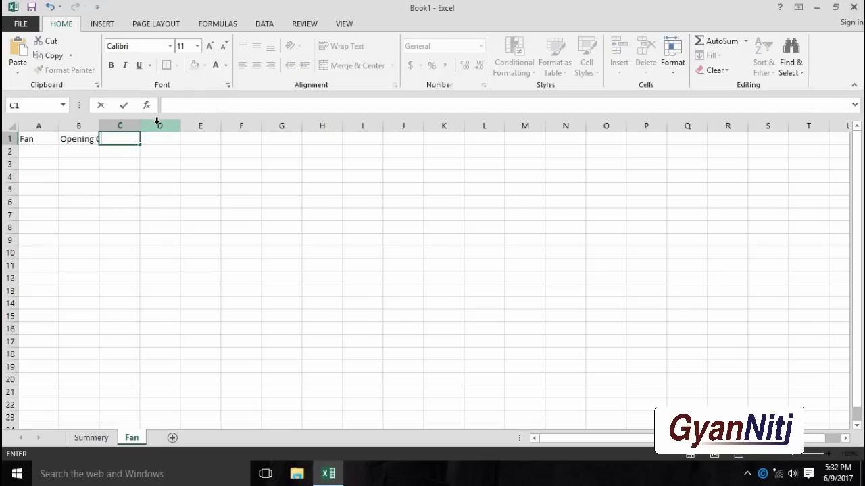
pyautogui.press('Return')
pyautogui.moveTo(59, 126); pyautogui.dragTo(131, 125)
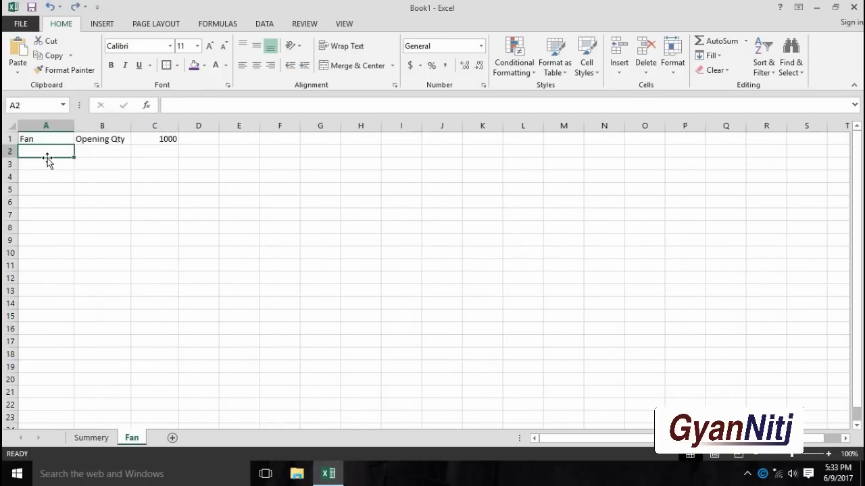
# Step: Enter the headings S No., Date Details, Qty In and Qty Out in cells A2 to D2 of the Fan sheet
pyautogui.write('S No.')
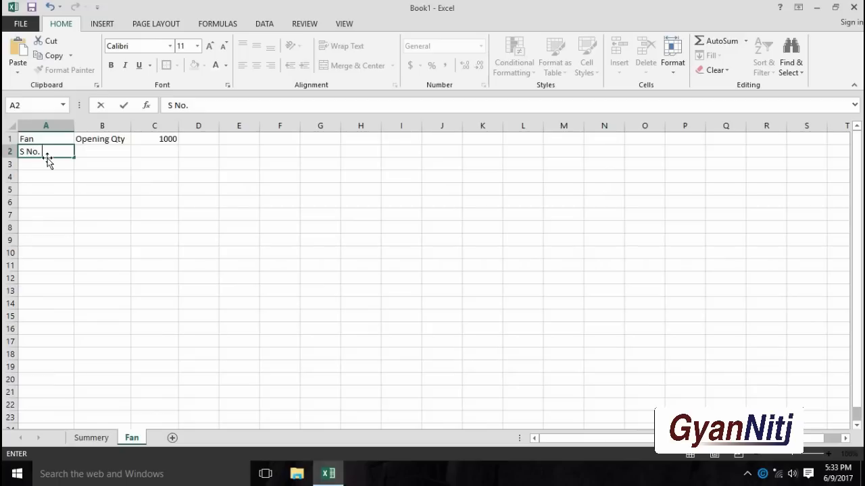
pyautogui.press('Tab')
pyautogui.write('D')
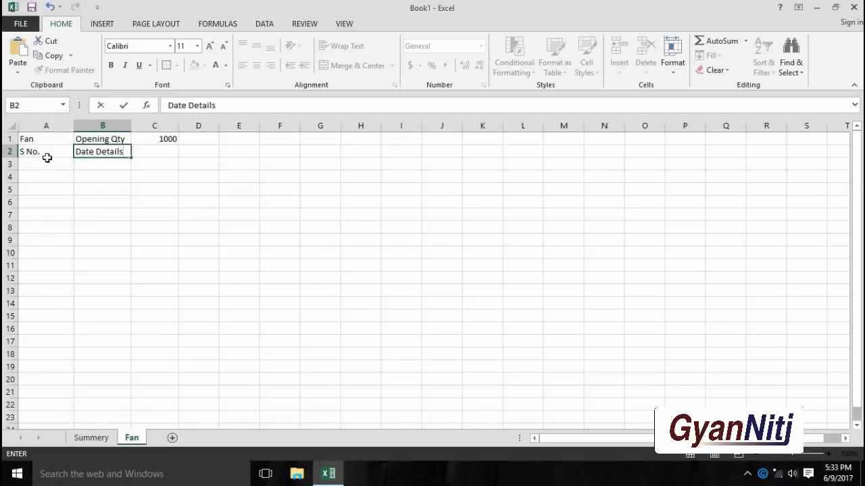
pyautogui.press('Tab')
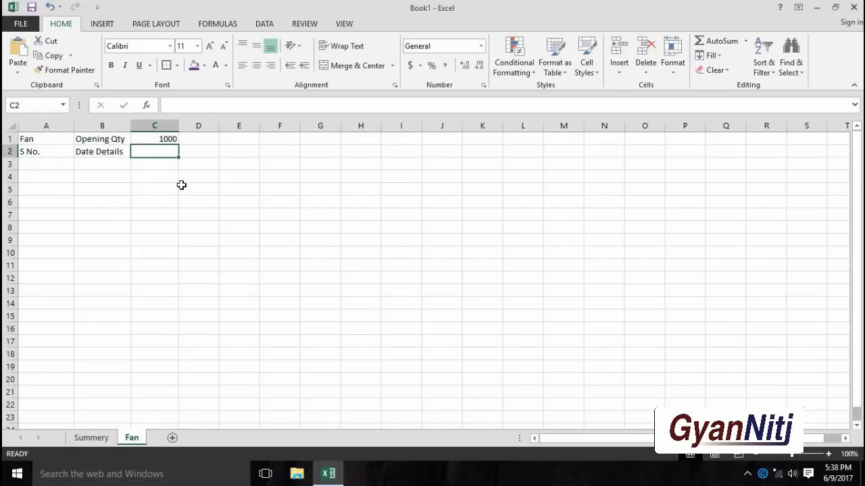
pyautogui.write('Qty In')
pyautogui.press('Tab')
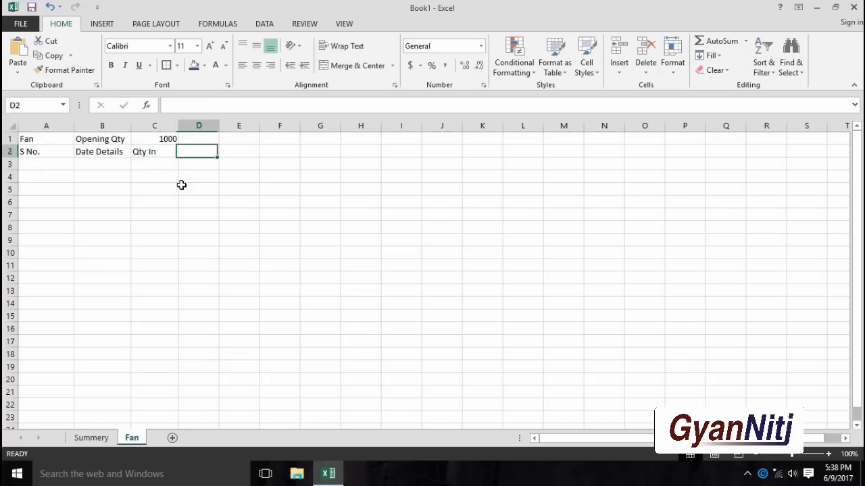
pyautogui.write('Qy')
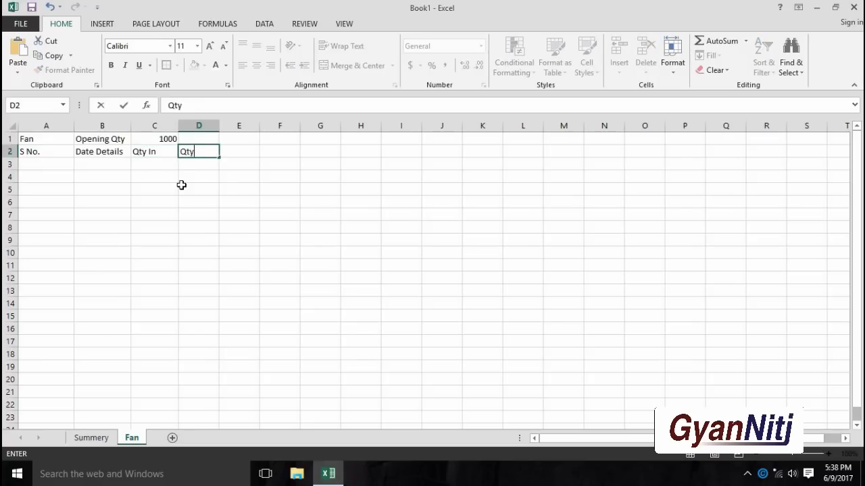
pyautogui.click(154, 214)
pyautogui.moveTo(156, 154); pyautogui.dragTo(210, 154)
pyautogui.click(198, 189)
# Step: Enter the heading Balance Qty. in cell E2
pyautogui.click(230, 151)
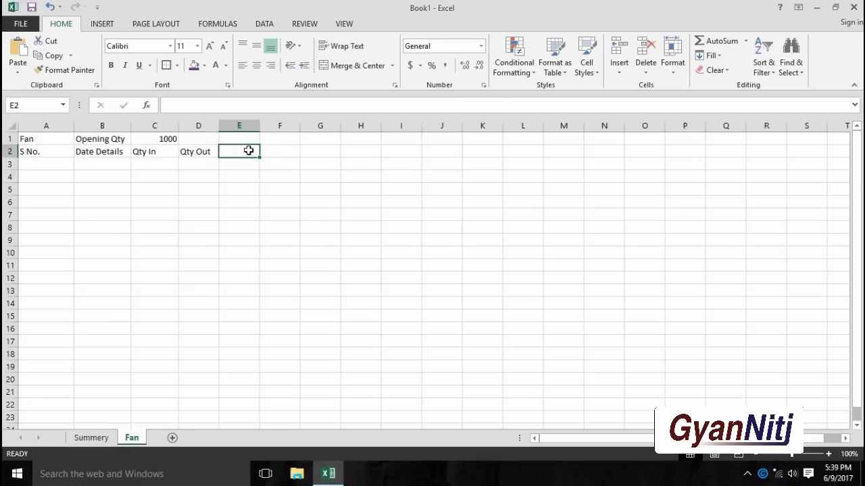
pyautogui.write('Balanc')
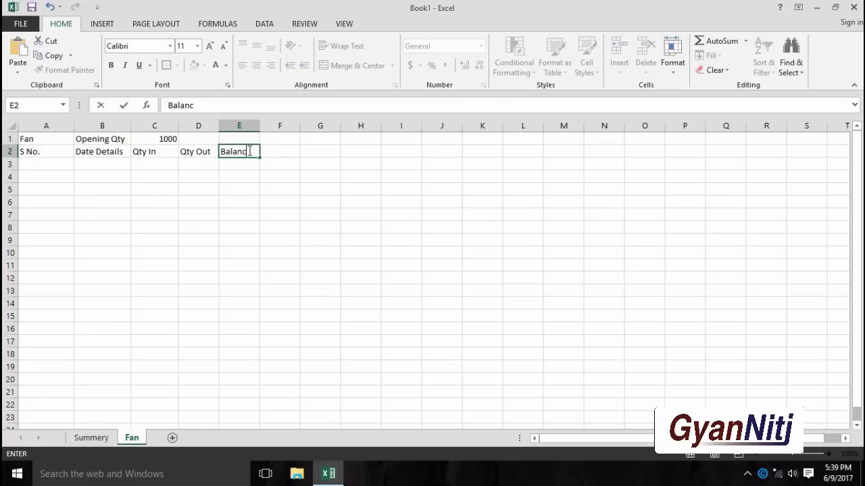
pyautogui.write('e')
pyautogui.press('Tab')
pyautogui.doubleClick(248, 151)
pyautogui.write('Qty.')
pyautogui.click(240, 167)
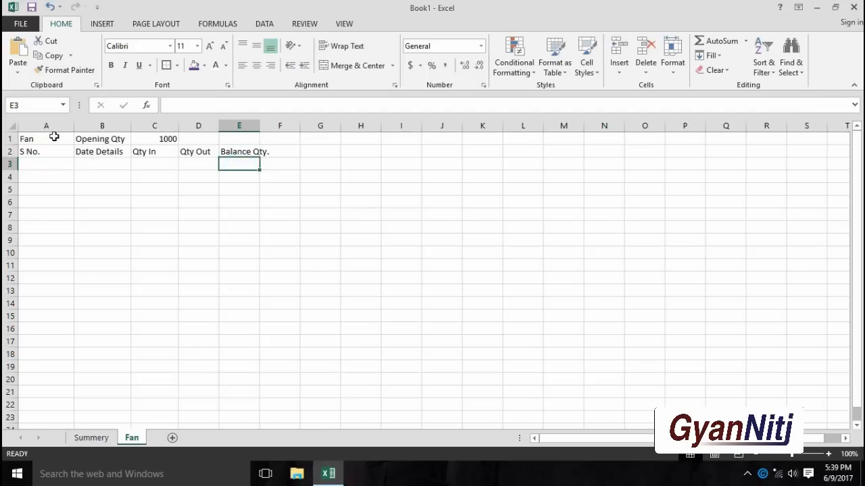
pyautogui.moveTo(165, 153); pyautogui.dragTo(193, 140)
pyautogui.click(340, 66)
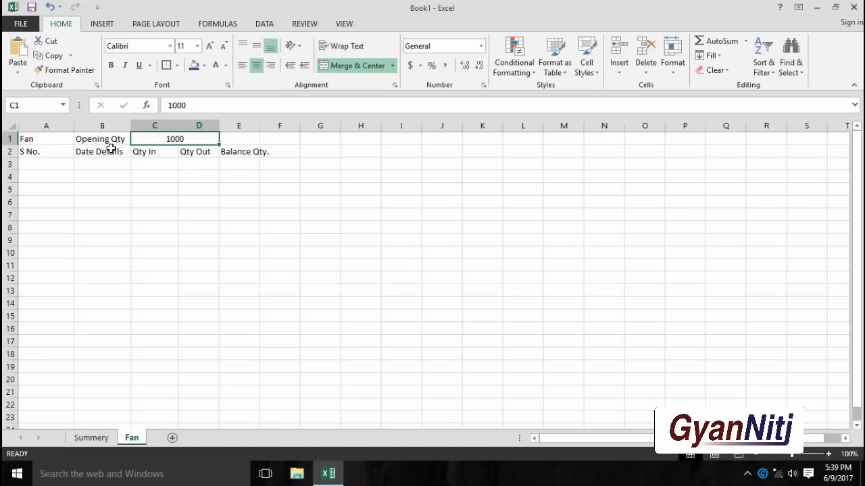
pyautogui.click(255, 200)
pyautogui.moveTo(201, 142); pyautogui.dragTo(247, 141)
pyautogui.click(354, 65)
pyautogui.click(216, 178)
# Step: Shift the opening quantity 1000 to D1 and merge and center it across D1 and E1
pyautogui.click(170, 140)
pyautogui.moveTo(199, 140); pyautogui.dragTo(236, 140)
pyautogui.click(357, 69)
pyautogui.click(195, 241)
# Step: Move Opening Qty from B1 to C1, then merge and center Fan across A1 and B1
pyautogui.click(103, 141)
pyautogui.moveTo(80, 148); pyautogui.dragTo(137, 148)
pyautogui.moveTo(47, 151); pyautogui.dragTo(102, 139)
pyautogui.click(93, 174)
pyautogui.click(356, 65)
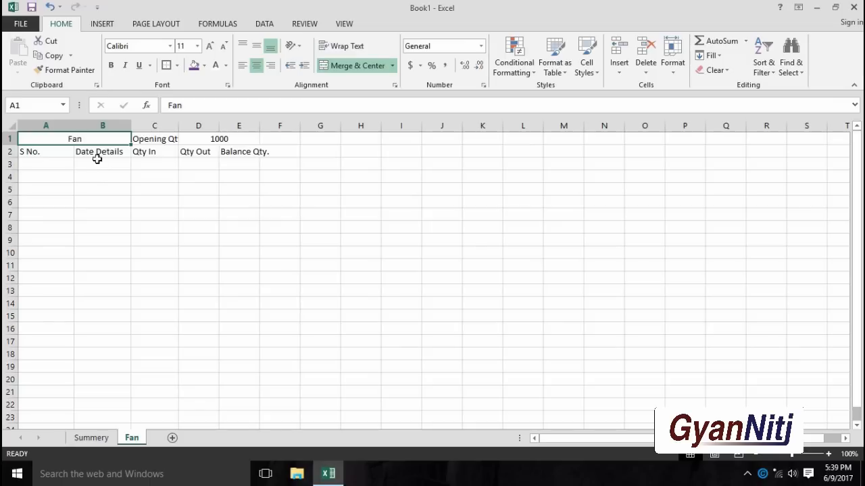
# Step: Widen columns B, C and E to fit their headings and make row 1 slightly taller
pyautogui.moveTo(126, 126); pyautogui.dragTo(142, 127)
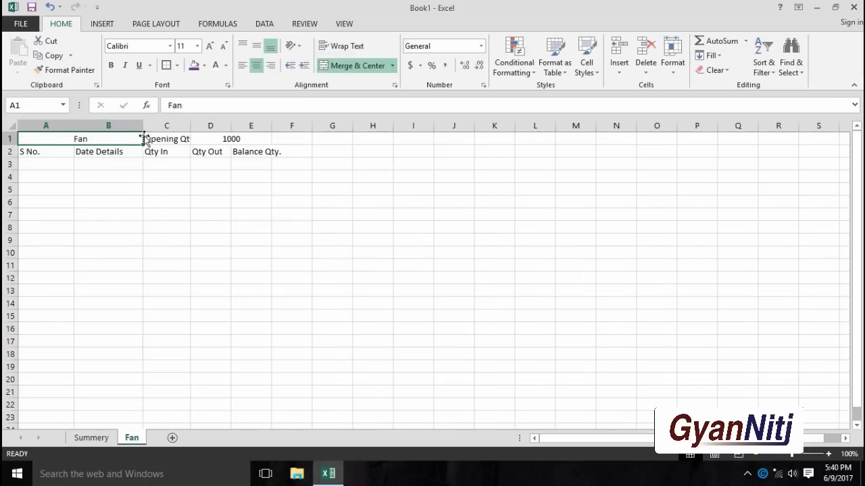
pyautogui.click(238, 202)
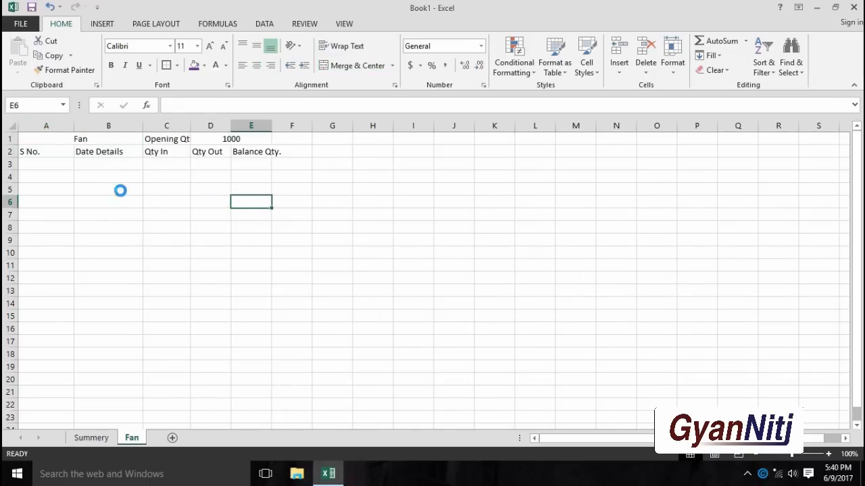
pyautogui.keyDown('ctrl'); pyautogui.scroll(1, 89, 204); pyautogui.keyUp('ctrl')
pyautogui.moveTo(12, 148); pyautogui.dragTo(12, 154)
pyautogui.moveTo(220, 126); pyautogui.dragTo(228, 127)
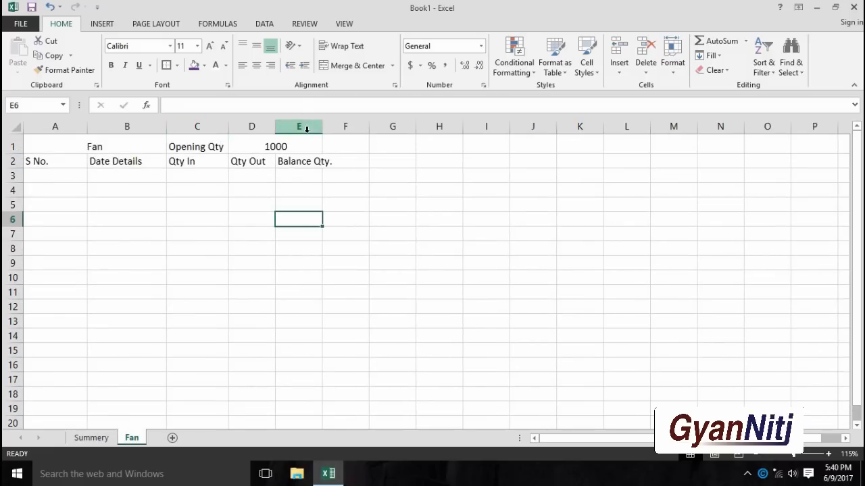
pyautogui.moveTo(323, 127); pyautogui.dragTo(338, 127)
# Step: Apply all borders to the range A1 to E13
pyautogui.moveTo(45, 148); pyautogui.dragTo(318, 321)
pyautogui.click(177, 66)
pyautogui.click(186, 173)
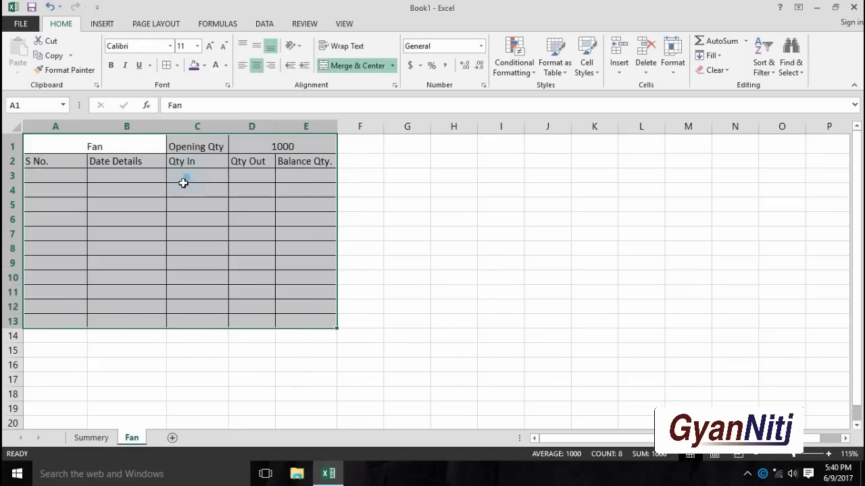
pyautogui.click(306, 263)
# Step: Increase the font size of the row 1 cells Fan, Opening Qty and 1000 to 16
pyautogui.moveTo(128, 148); pyautogui.dragTo(234, 145)
pyautogui.click(210, 47)
pyautogui.click(210, 46)
pyautogui.click(210, 47)
pyautogui.click(236, 193)
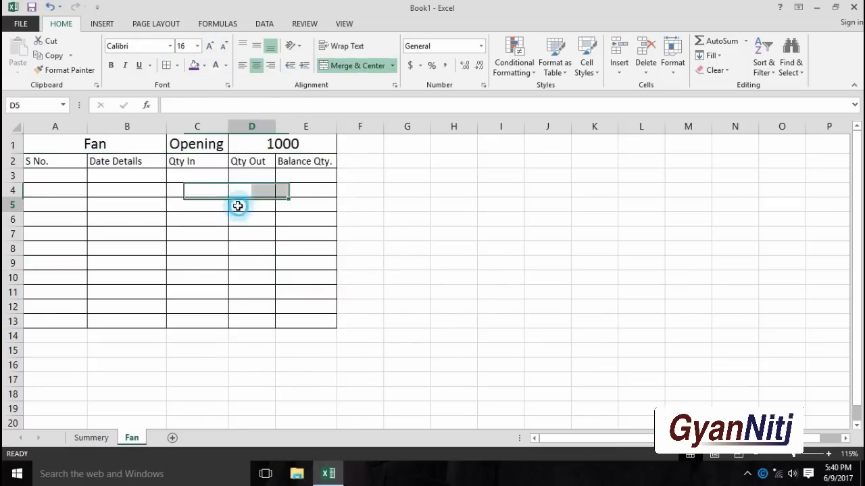
# Step: Left-align Fan in the merged A1 cell and try font size 18 on it
pyautogui.click(55, 144)
pyautogui.click(242, 65)
pyautogui.click(211, 46)
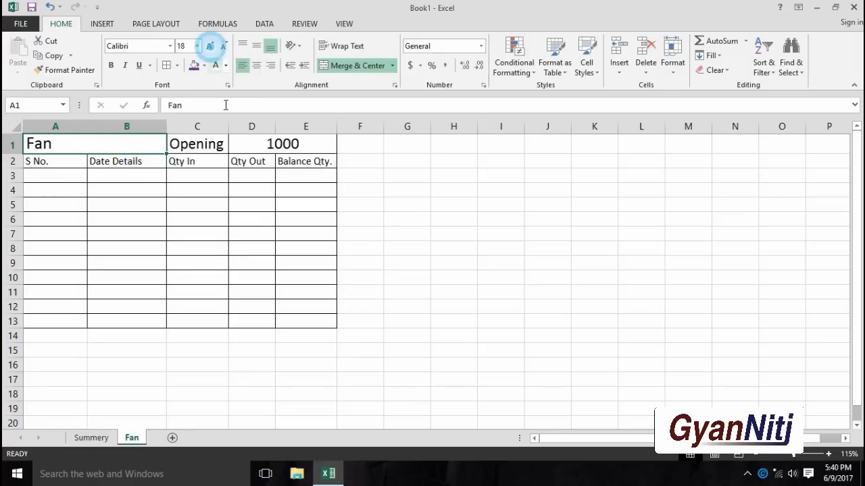
pyautogui.click(214, 177)
pyautogui.click(193, 147)
pyautogui.moveTo(41, 144); pyautogui.dragTo(271, 134)
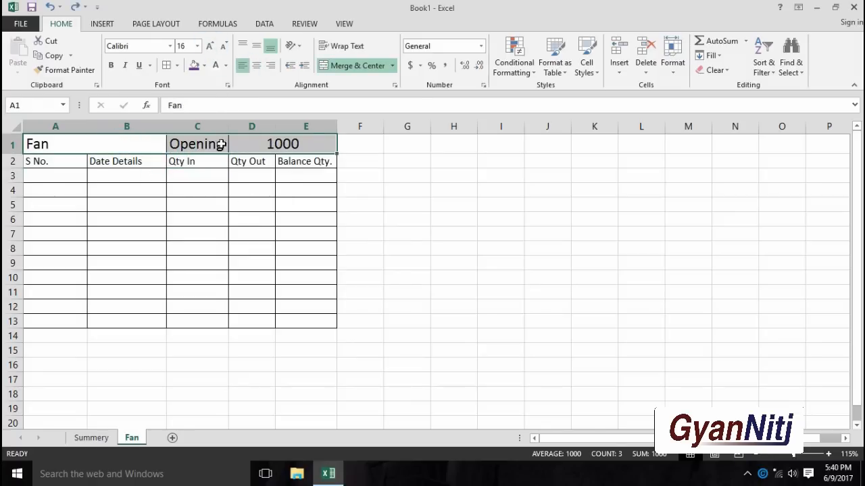
pyautogui.click(222, 145)
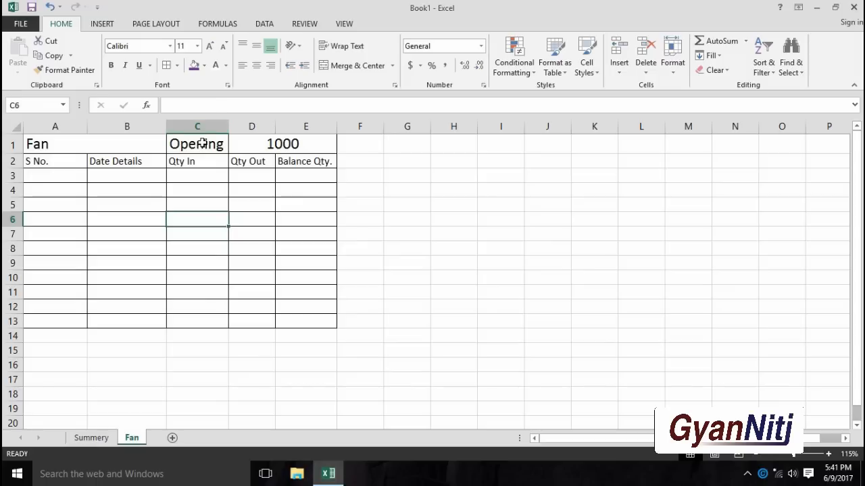
# Step: Fit column C's width to the Opening Qty text and insert a new column before Date Details
pyautogui.click(202, 143)
pyautogui.doubleClick(229, 127)
pyautogui.click(125, 126)
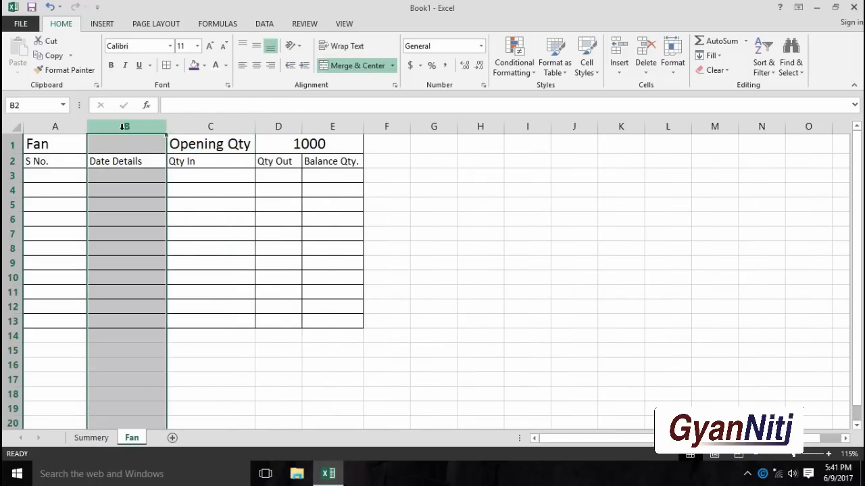
pyautogui.rightClick(124, 127)
pyautogui.click(153, 219)
# Step: Enter the heading Date in cell B2 of the new column
pyautogui.click(116, 161)
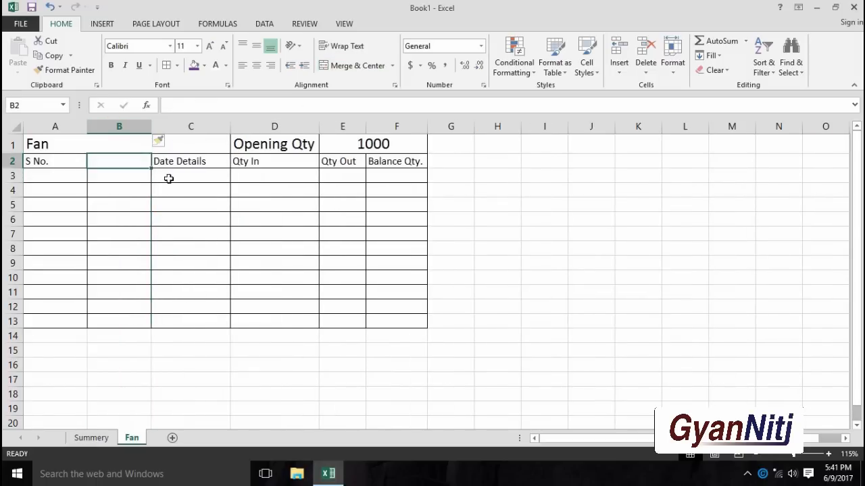
pyautogui.write('Date')
pyautogui.press('Return')
# Step: Merge and center Fan across A1 and B1 and Opening Qty across C1 and D1
pyautogui.moveTo(269, 144); pyautogui.dragTo(214, 144)
pyautogui.click(160, 216)
pyautogui.moveTo(41, 144); pyautogui.dragTo(283, 144)
pyautogui.click(354, 66)
pyautogui.moveTo(45, 148); pyautogui.dragTo(118, 144)
pyautogui.click(354, 66)
pyautogui.click(237, 216)
# Step: Make row 2 taller and center the contents of A1 to F13 horizontally and vertically
pyautogui.moveTo(8, 168); pyautogui.dragTo(8, 174)
pyautogui.moveTo(40, 144); pyautogui.dragTo(363, 329)
pyautogui.click(256, 65)
pyautogui.click(257, 65)
pyautogui.click(256, 45)
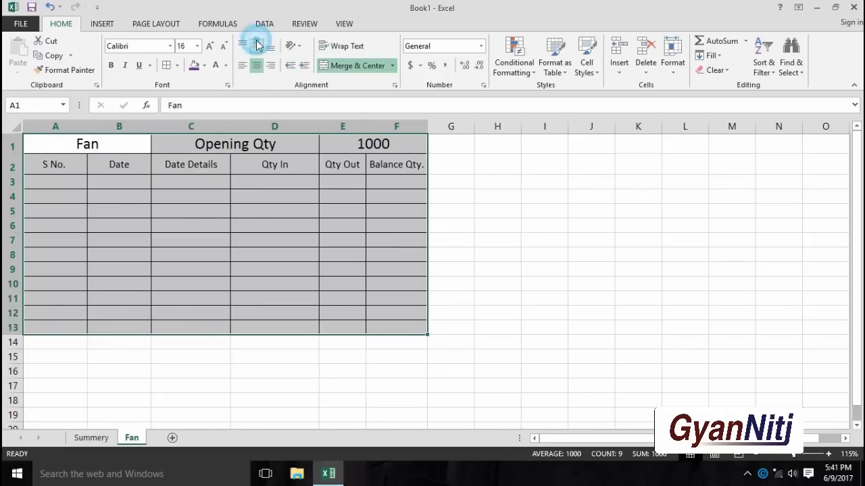
pyautogui.click(131, 196)
# Step: Make the row 2 headings bold and set their font size to 14
pyautogui.moveTo(60, 175); pyautogui.dragTo(386, 166)
pyautogui.click(111, 65)
pyautogui.click(202, 224)
pyautogui.moveTo(61, 172); pyautogui.dragTo(381, 167)
pyautogui.click(209, 46)
pyautogui.click(209, 46)
pyautogui.click(210, 46)
pyautogui.click(223, 46)
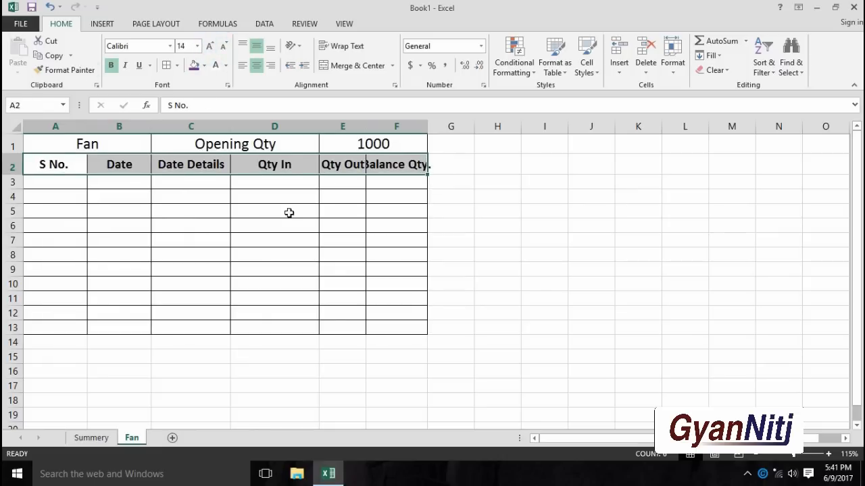
# Step: Fit the widths of columns E and F to the Qty Out and Balance Qty. headings
pyautogui.doubleClick(366, 126)
pyautogui.doubleClick(433, 126)
pyautogui.click(205, 259)
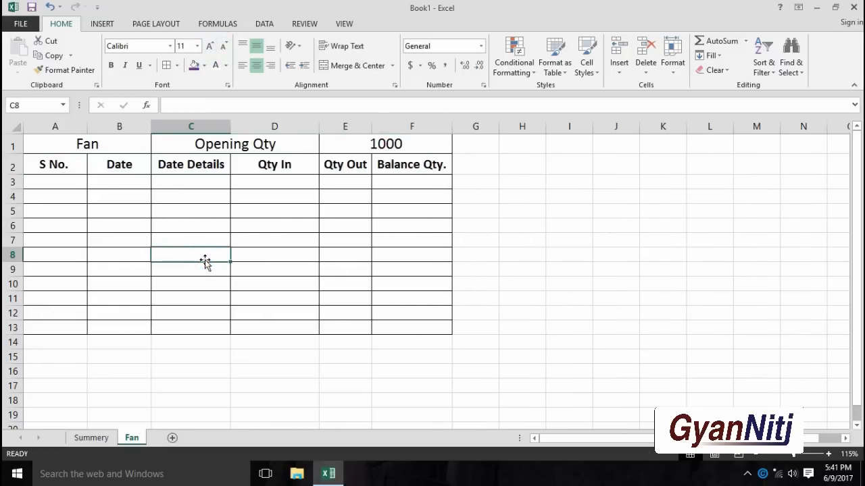
# Step: Fill the row 1 cells from A1 to F1 with light blue
pyautogui.click(61, 143)
pyautogui.moveTo(62, 143); pyautogui.dragTo(385, 145)
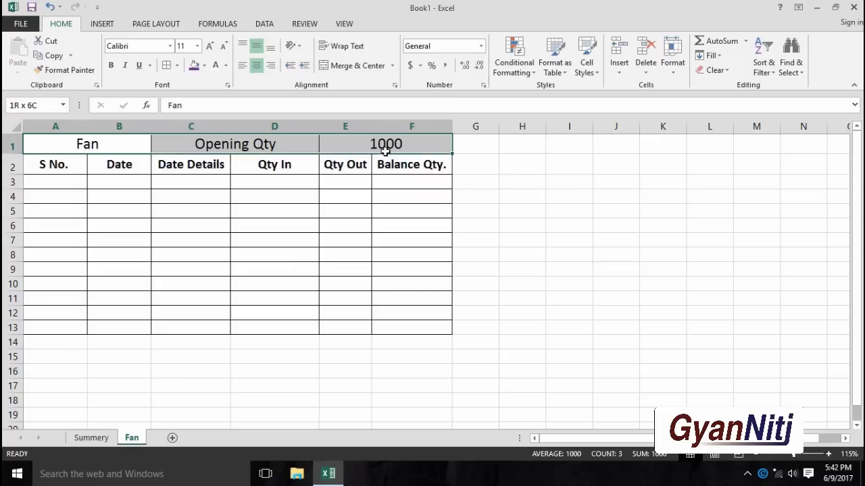
pyautogui.click(204, 65)
pyautogui.click(237, 125)
# Step: Fill the heading cells A2 to F2 with dark blue
pyautogui.moveTo(48, 169); pyautogui.dragTo(409, 167)
pyautogui.click(204, 64)
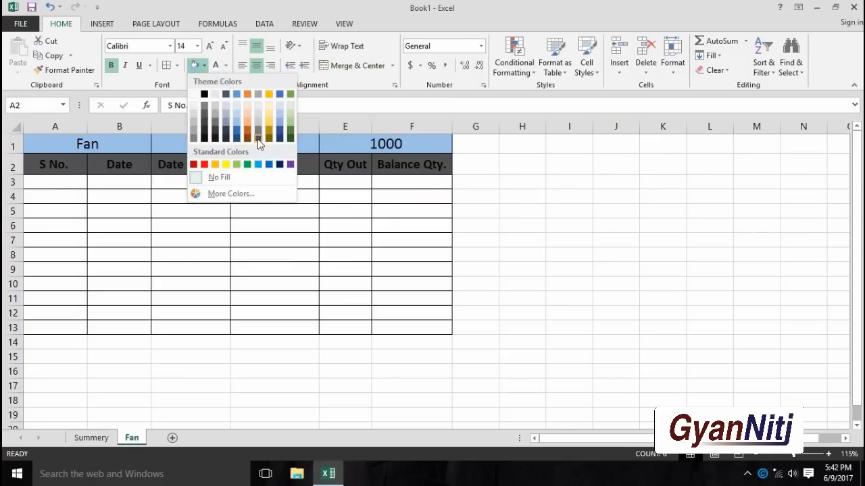
pyautogui.click(281, 136)
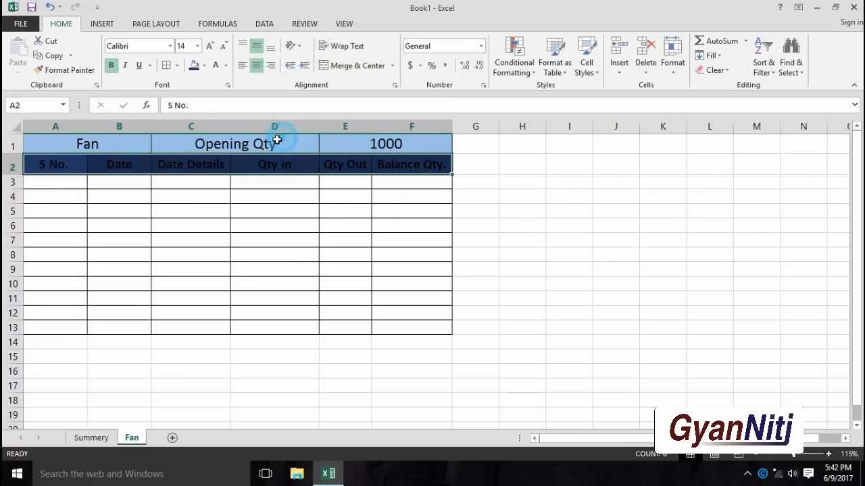
pyautogui.click(206, 199)
# Step: Change the font color of the row 2 headings to white
pyautogui.click(64, 167)
pyautogui.moveTo(73, 168); pyautogui.dragTo(274, 165)
pyautogui.moveTo(83, 148); pyautogui.dragTo(361, 140)
pyautogui.click(335, 225)
# Step: Put a thick box border around A2 to F13 and increase the height of rows 3 to 13
pyautogui.moveTo(33, 165); pyautogui.dragTo(413, 328)
pyautogui.click(177, 65)
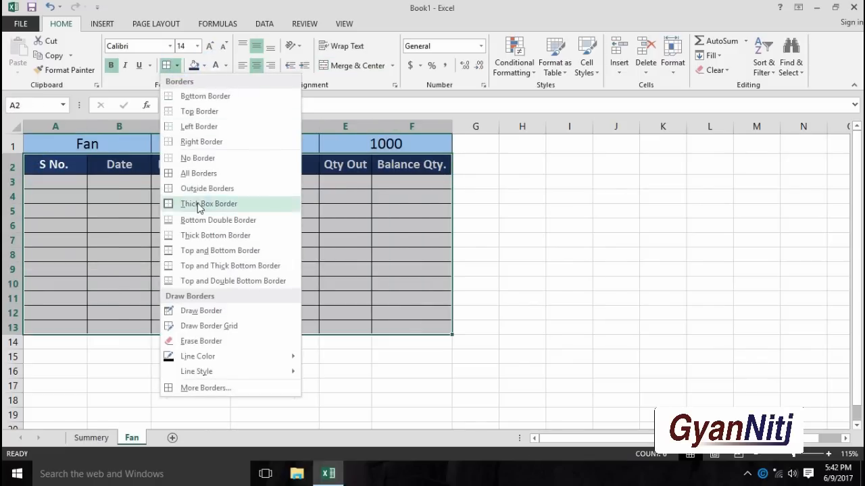
pyautogui.click(200, 204)
pyautogui.click(232, 236)
pyautogui.moveTo(12, 183); pyautogui.dragTo(10, 304)
pyautogui.moveTo(12, 342); pyautogui.dragTo(13, 369)
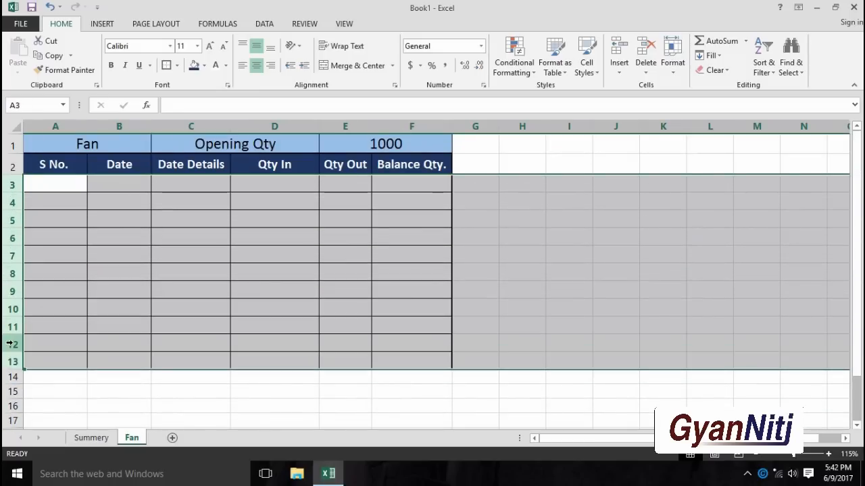
# Step: Number the entries 1 to 11 in cells A3 to A13 by extending the series started with 1 and 2
pyautogui.click(65, 184)
pyautogui.write('1')
pyautogui.press('Return')
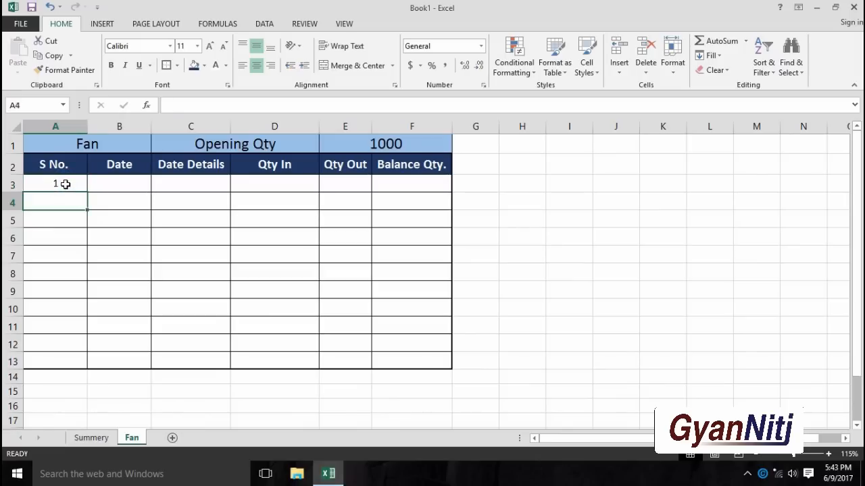
pyautogui.write('2')
pyautogui.press('Return')
pyautogui.moveTo(76, 183); pyautogui.dragTo(82, 367)
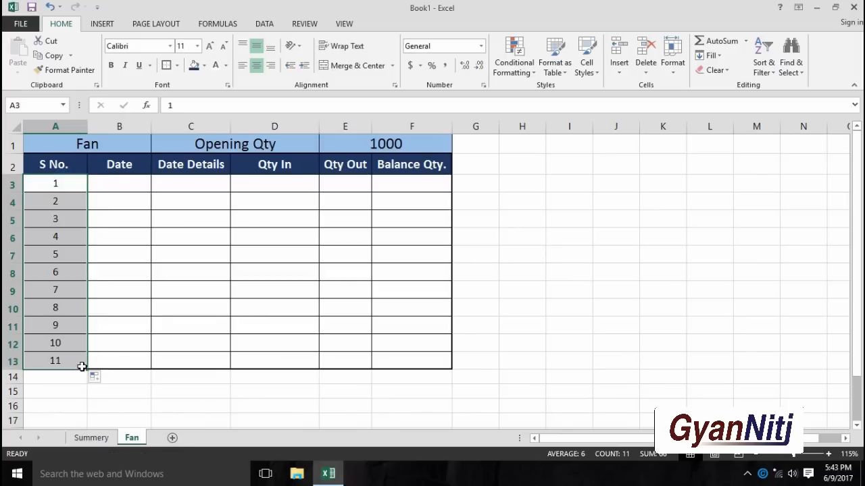
# Step: Enter the date 6-Jun in cell B3
pyautogui.click(125, 186)
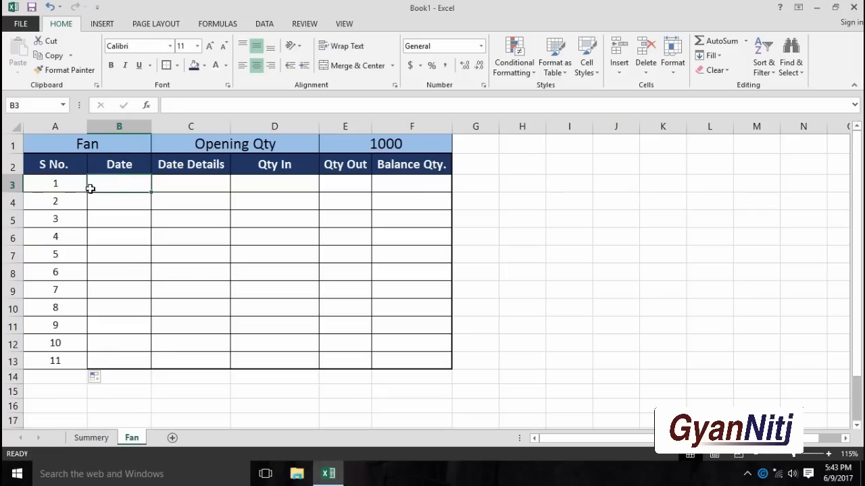
pyautogui.write('6')
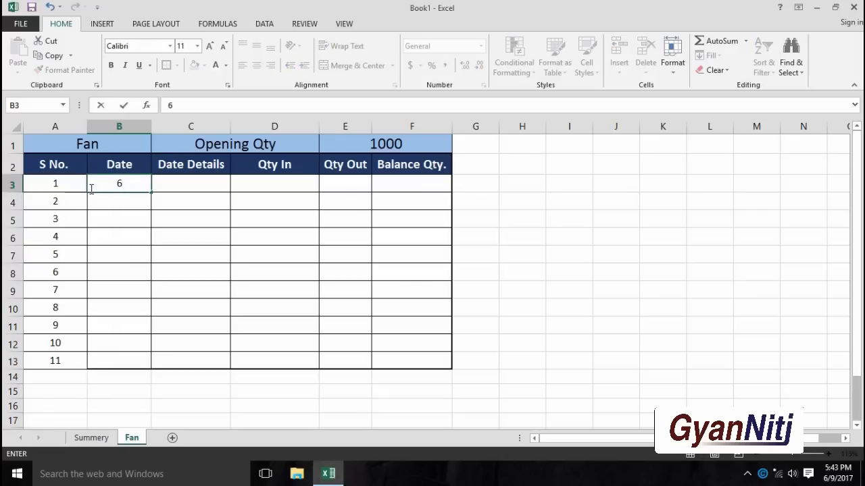
pyautogui.write('jun')
pyautogui.press('Left')
pyautogui.press('Right')
pyautogui.press('Right')
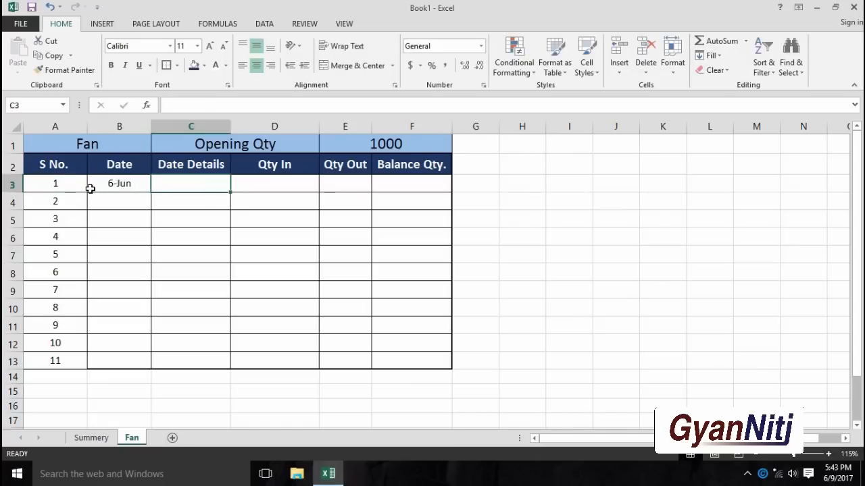
# Step: Re-enter the date in cell B3 with its year as 6 jun 2017
pyautogui.press('Left')
pyautogui.press('F2')
pyautogui.press('Return')
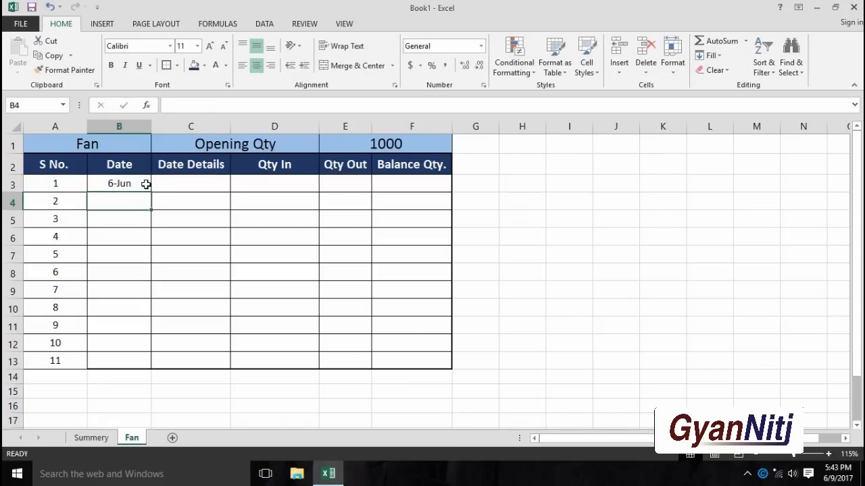
pyautogui.click(143, 183)
pyautogui.doubleClick(138, 182)
pyautogui.moveTo(141, 182); pyautogui.dragTo(56, 177)
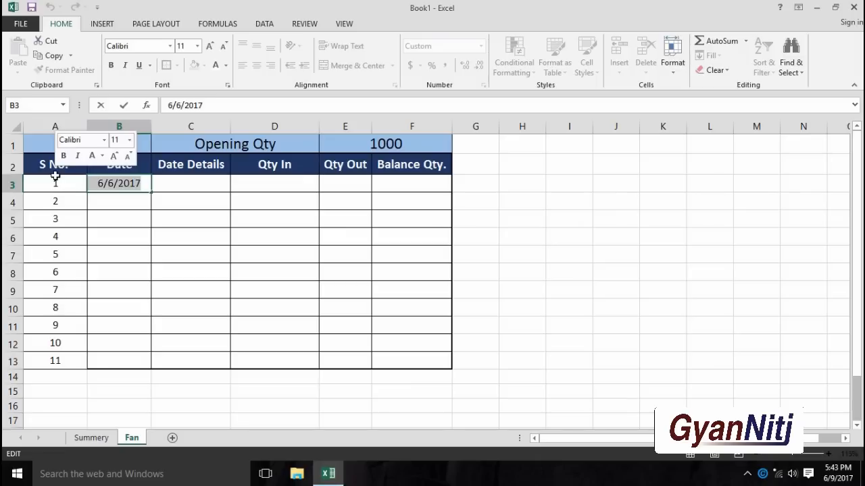
pyautogui.write('6 jun 2017')
pyautogui.press('Return')
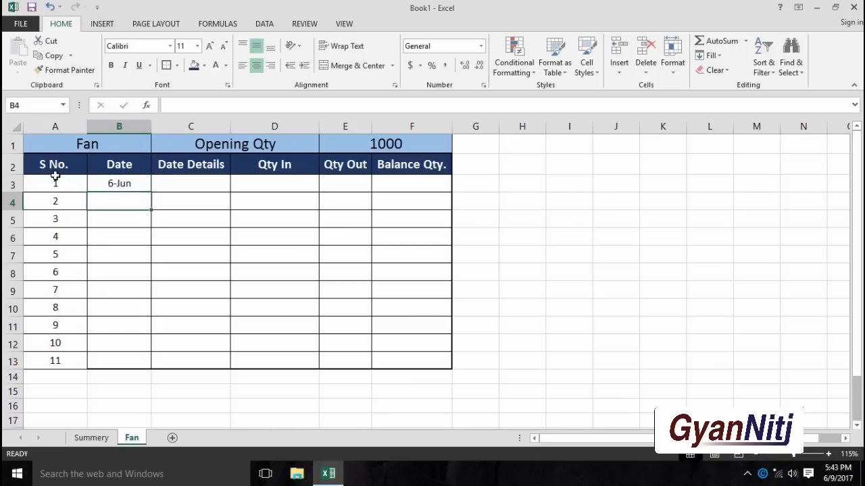
# Step: Format cell B3 with the Date category and the 14-Mar-12 type
pyautogui.click(137, 190)
pyautogui.click(482, 86)
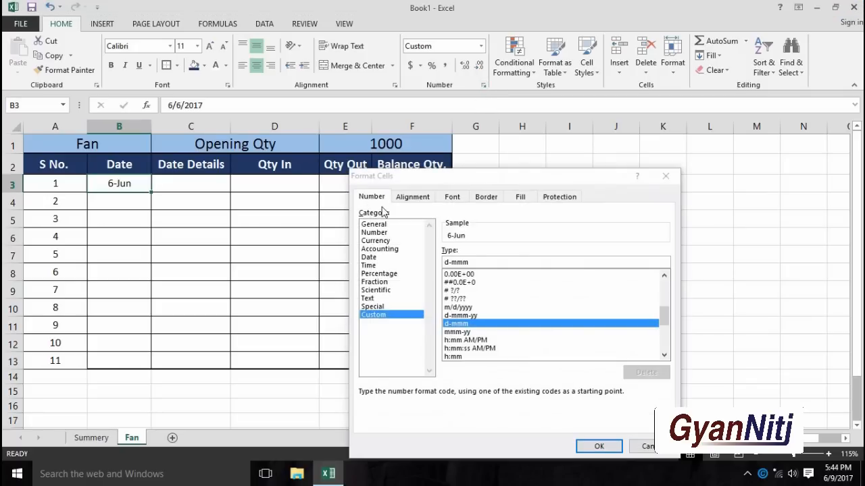
pyautogui.click(369, 258)
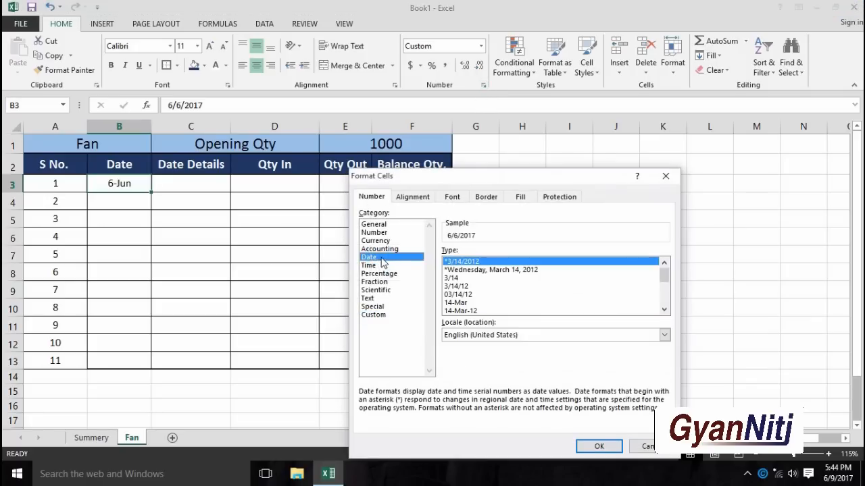
pyautogui.click(471, 312)
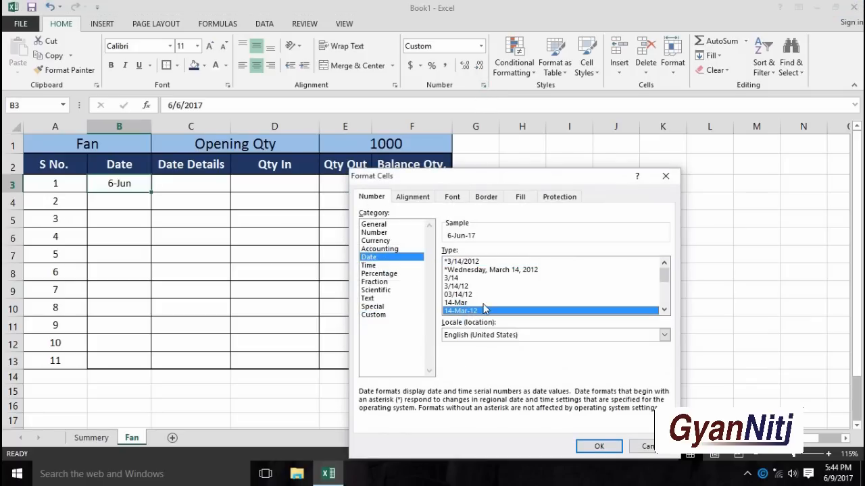
pyautogui.click(599, 446)
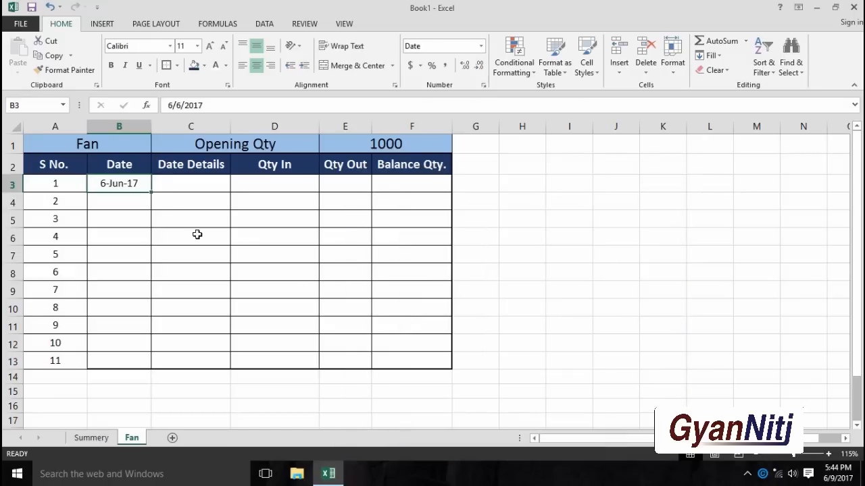
# Step: Widen column C and enter "100 pcs. Purchased By Bombay from Mohit Traders" in cell C3
pyautogui.click(183, 185)
pyautogui.moveTo(231, 127); pyautogui.dragTo(387, 133)
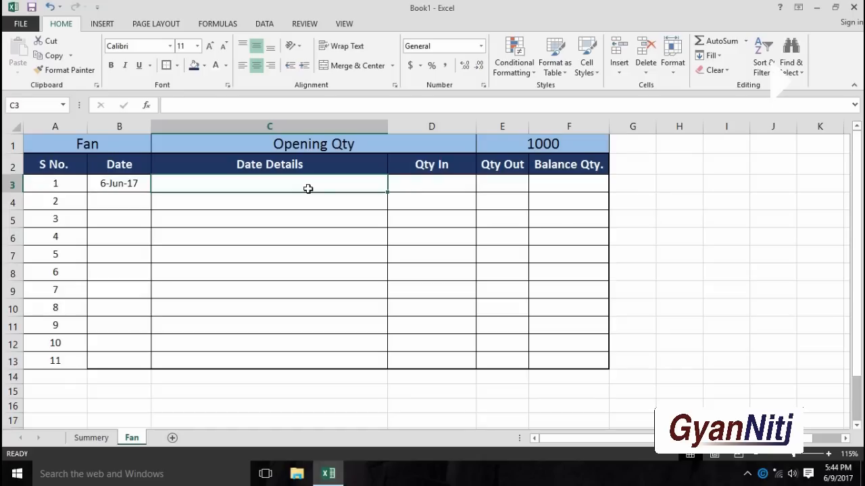
pyautogui.write('100')
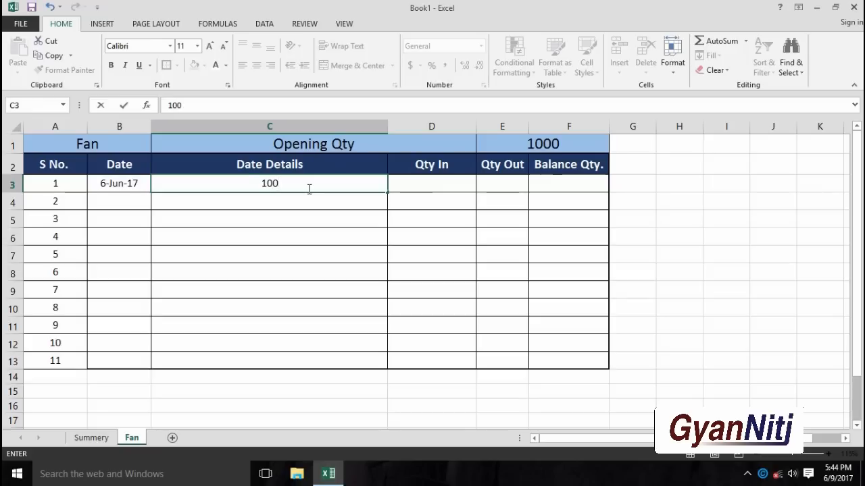
pyautogui.write(' p')
pyautogui.press('BackSpace')
pyautogui.press('BackSpace')
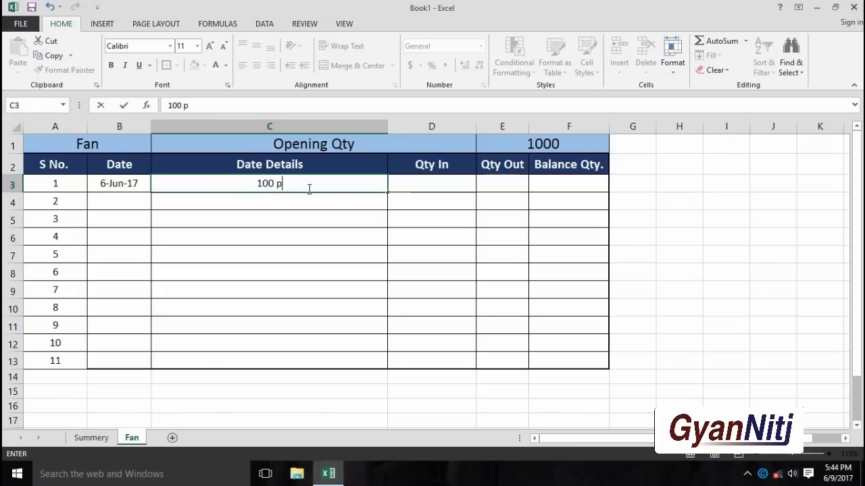
pyautogui.write('cs. Purchased By Bombay from ')
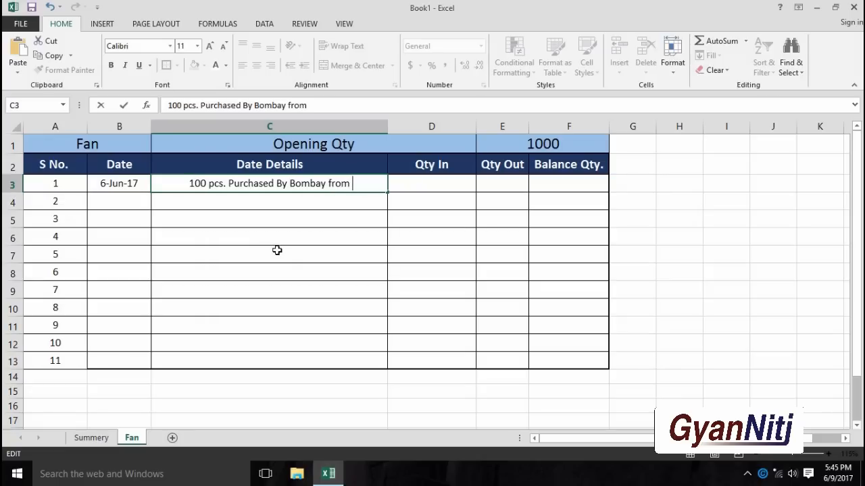
pyautogui.write('Mohit Traderas')
pyautogui.press('BackSpace')
pyautogui.press('BackSpace')
pyautogui.write('s')
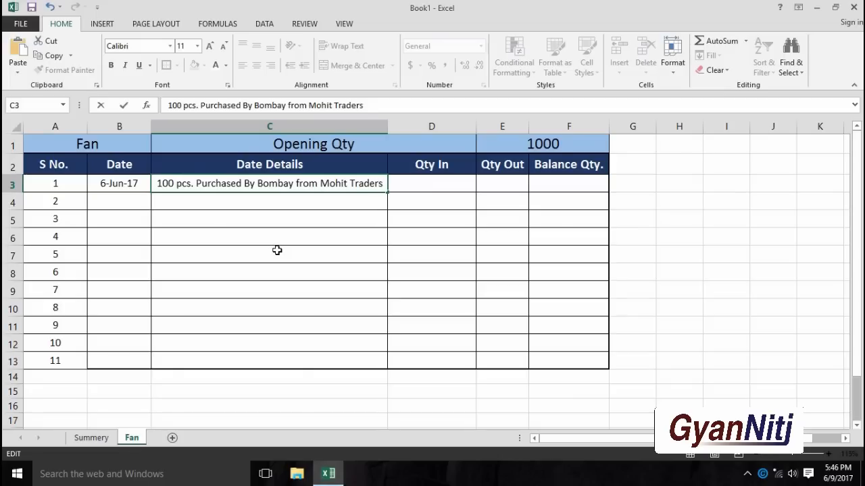
# Step: Enter "100 Pcs." as the Qty In of the first entry in cell D3
pyautogui.press('Tab')
pyautogui.write('100')
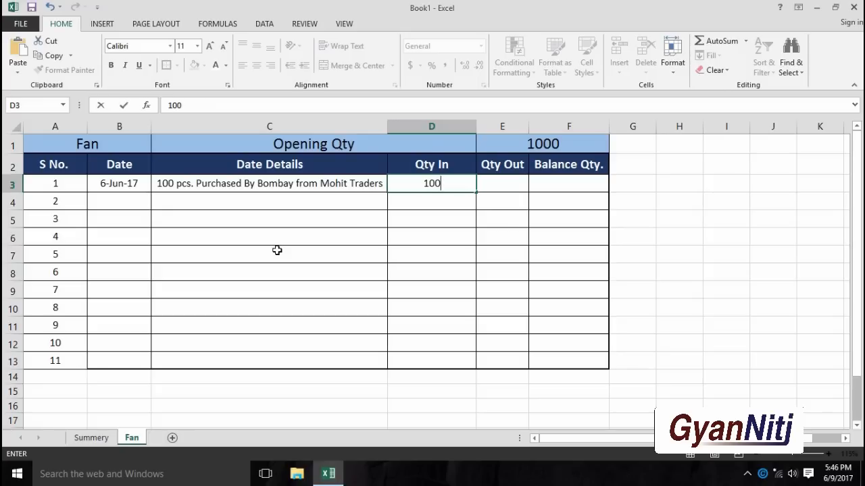
pyautogui.write(' p')
pyautogui.press('BackSpace')
pyautogui.write('Pcs.')
pyautogui.press('Left')
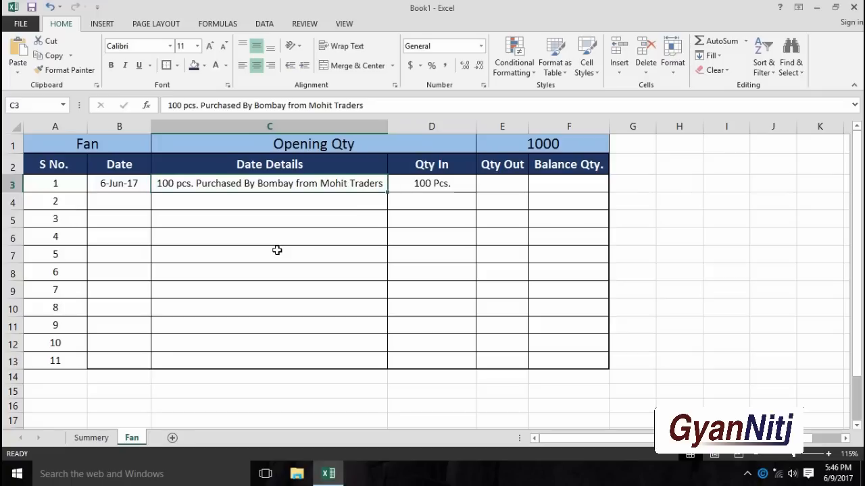
# Step: Capitalize "pcs." to "Pcs." in the details text of cell C3
pyautogui.press('F2')
pyautogui.press('Left')
pyautogui.press('Left')
pyautogui.press('Left')
pyautogui.press('Left')
pyautogui.press('Left')
pyautogui.press('Left')
pyautogui.press('Left')
pyautogui.press('Left')
pyautogui.press('Left')
pyautogui.press('Left')
pyautogui.press('Left')
pyautogui.press('Left')
pyautogui.press('Left')
pyautogui.press('Left')
pyautogui.press('Left')
pyautogui.press('Left')
pyautogui.press('Left')
pyautogui.press('Left')
pyautogui.press('Left')
pyautogui.press('Left')
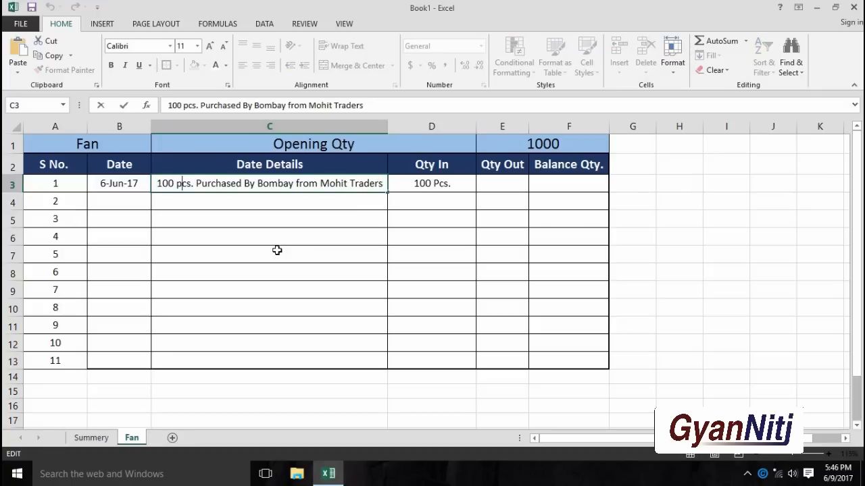
pyautogui.press('BackSpace')
pyautogui.write('P')
# Step: Save the workbook to the Desktop under the name "Stock Mantain"
pyautogui.hotkey('ctrl', 's')
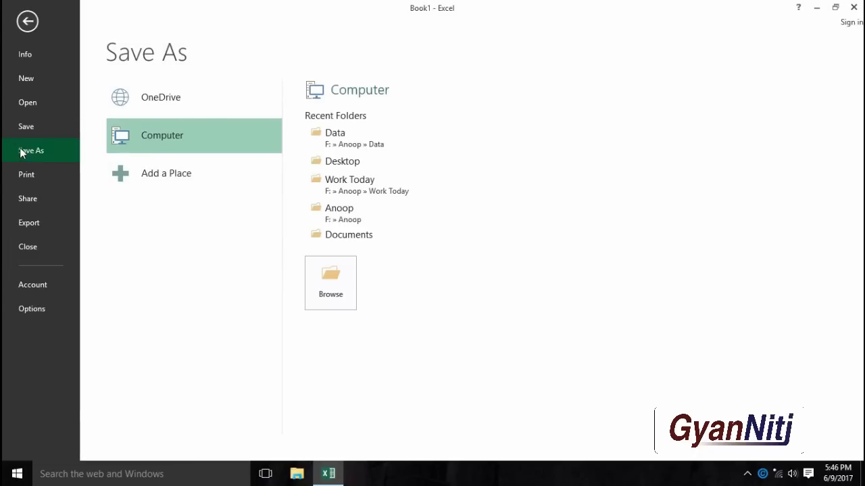
pyautogui.click(311, 285)
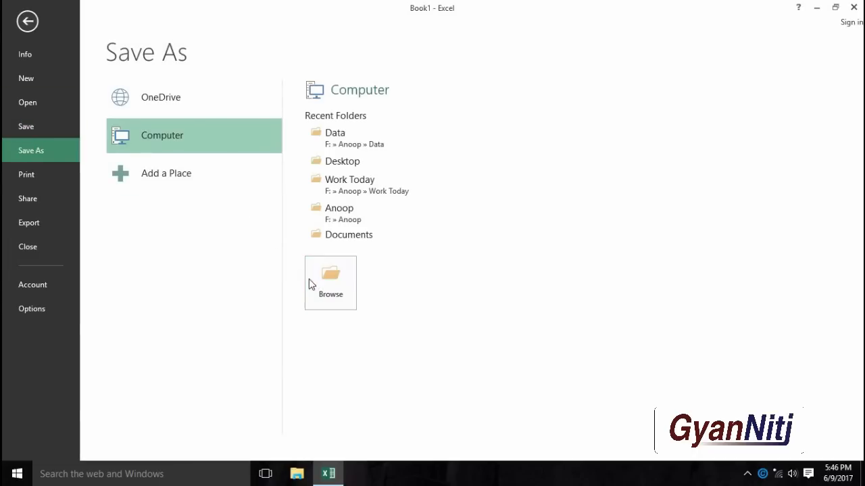
pyautogui.click(70, 90)
pyautogui.click(201, 218)
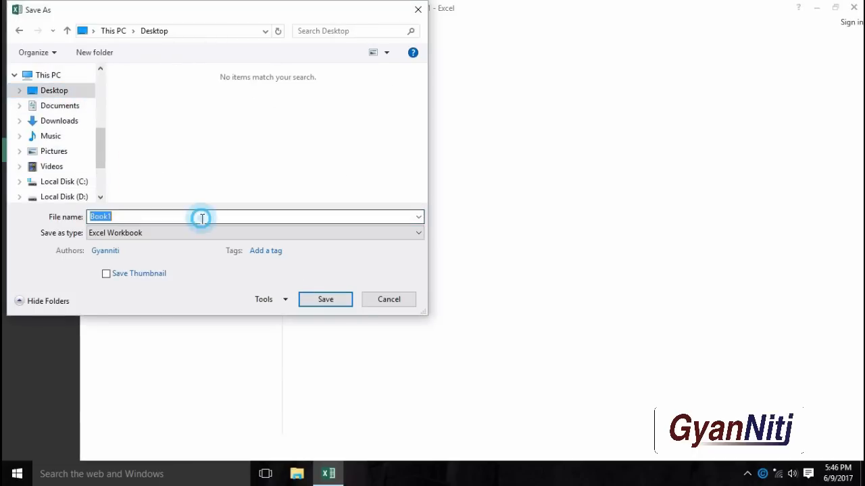
pyautogui.write('Stock Ma')
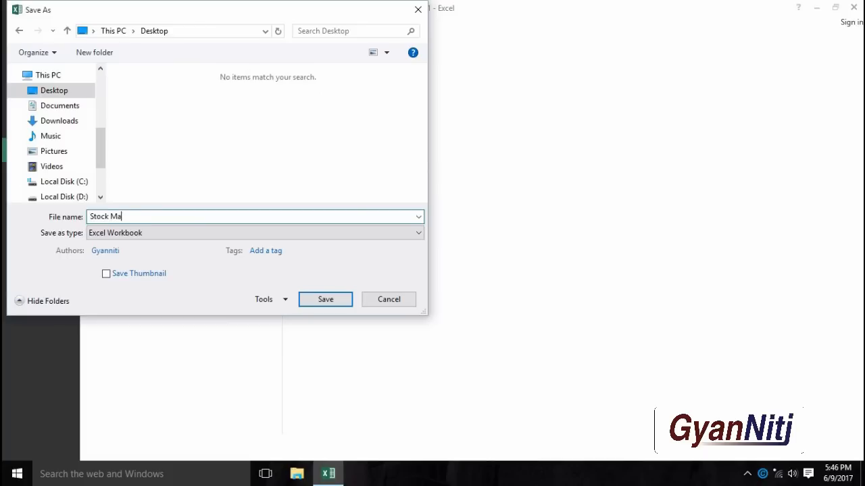
pyautogui.write('ntain')
pyautogui.press('Return')
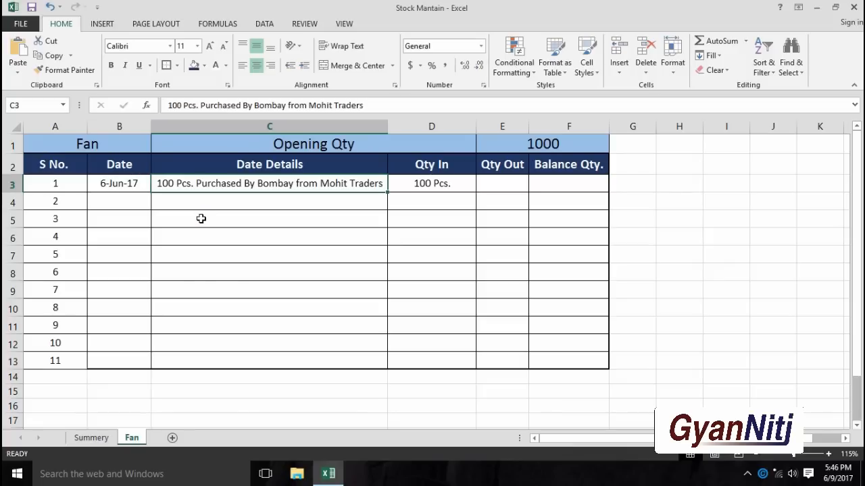
# Step: Enter the date 7 jun 2017 for the second entry in cell B4
pyautogui.click(106, 203)
pyautogui.write('7 ju')
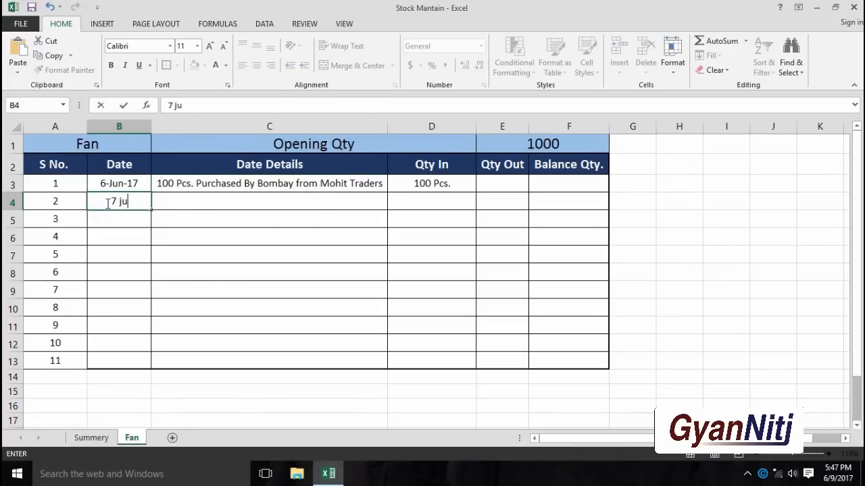
pyautogui.write('n 2017')
pyautogui.press('Return')
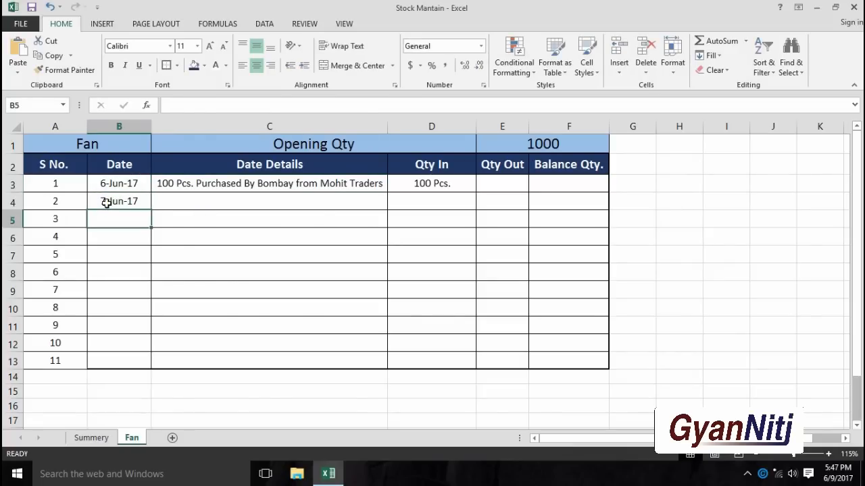
# Step: Enter "50 Pcs Sold To Vinay Traders" as the details of the second entry in cell C4
pyautogui.press('Up')
pyautogui.press('Right')
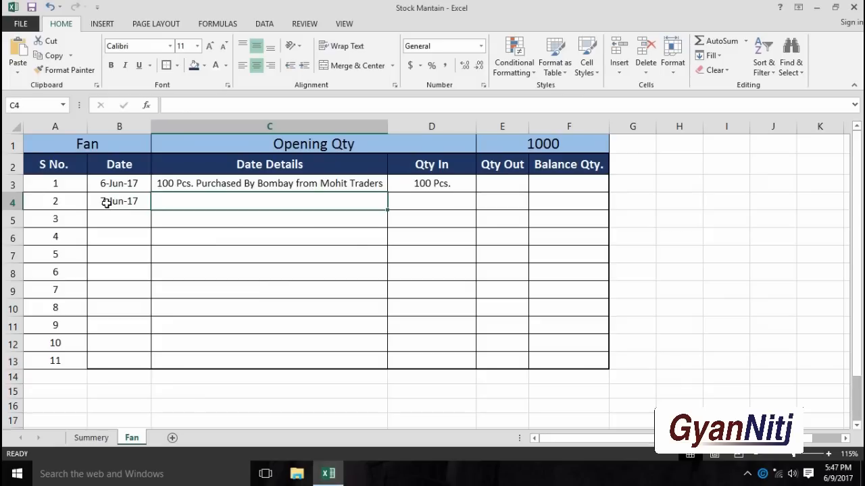
pyautogui.write('50 p')
pyautogui.press('BackSpace')
pyautogui.write('Pcs')
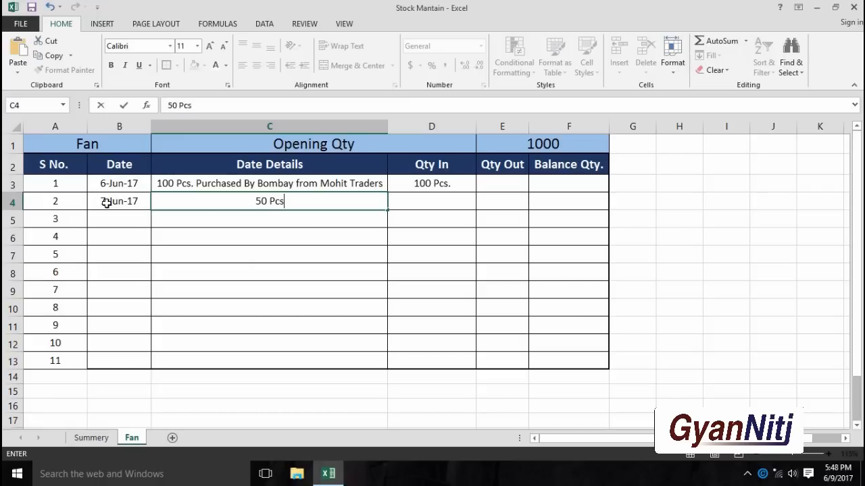
pyautogui.write(' Sold To ')
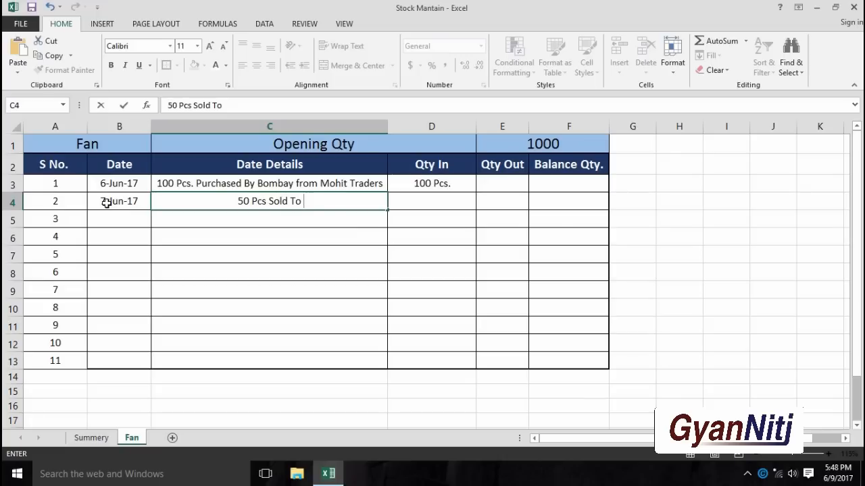
pyautogui.write('Vinay Traders')
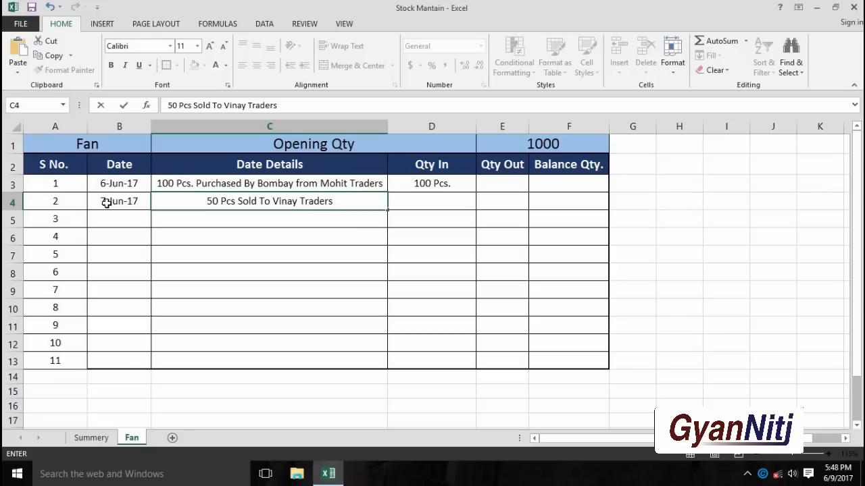
# Step: Enter 50 as the Qty Out of the second entry in cell E4
pyautogui.press('Tab')
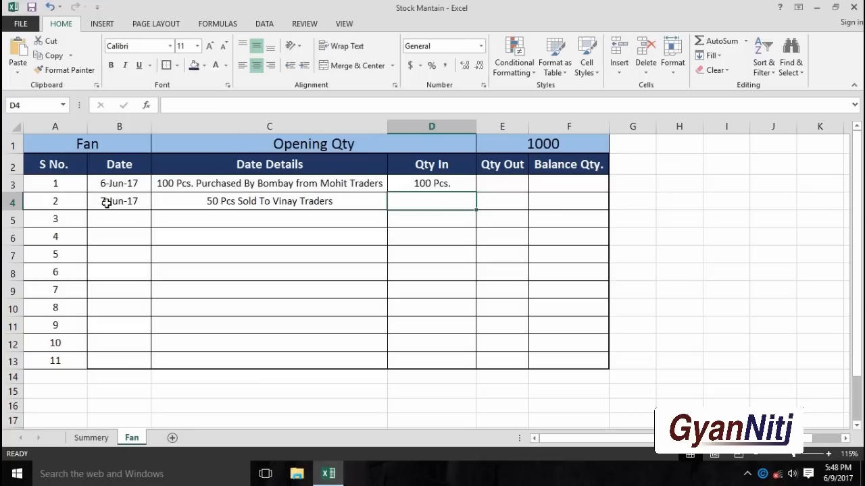
pyautogui.press('Tab')
pyautogui.write('50')
pyautogui.press('Tab')
# Step: Try to calculate the first entry's balance quantity in cell F3 with the formula =D3+E1-E3
pyautogui.press('Up')
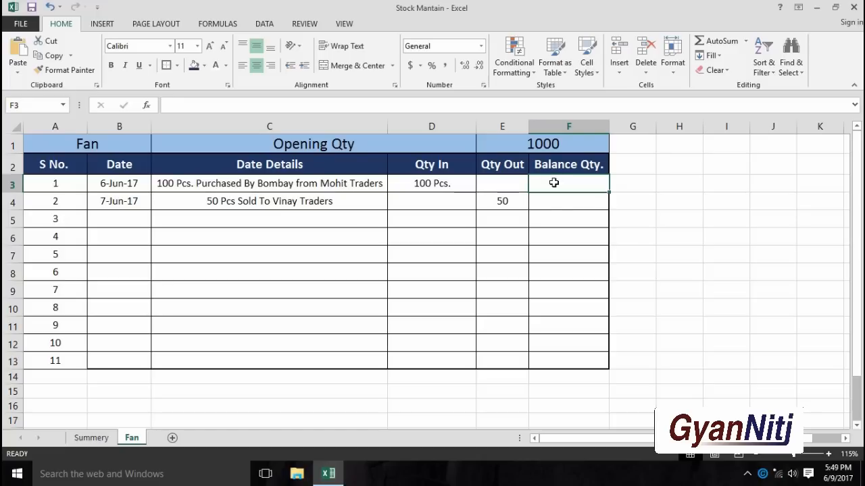
pyautogui.write('=')
pyautogui.click(431, 184)
pyautogui.write('+')
pyautogui.click(556, 144)
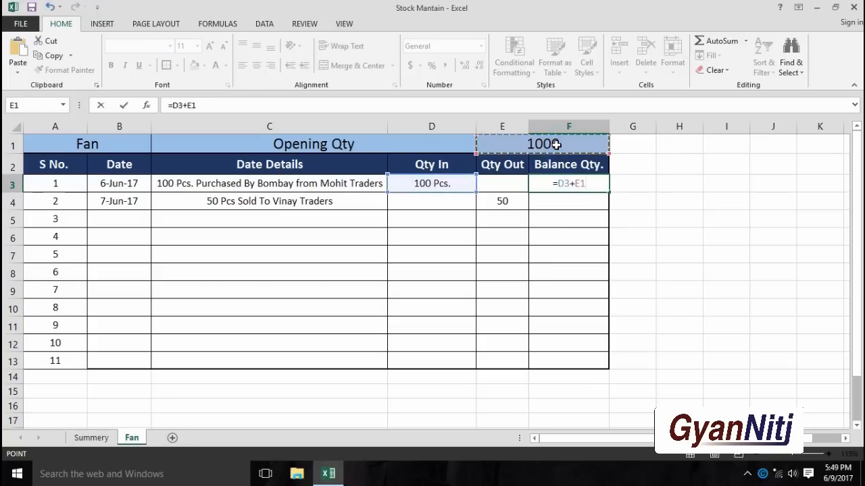
pyautogui.write('-')
pyautogui.click(513, 186)
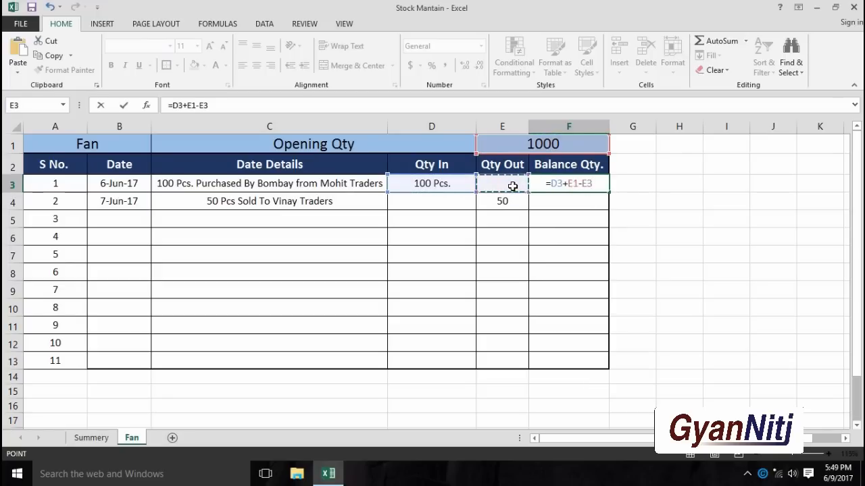
pyautogui.press('Return')
# Step: Enter the formula =D3+E1-E3 in cell F3, adding Qty In to the opening quantity and subtracting Qty Out
pyautogui.doubleClick(554, 184)
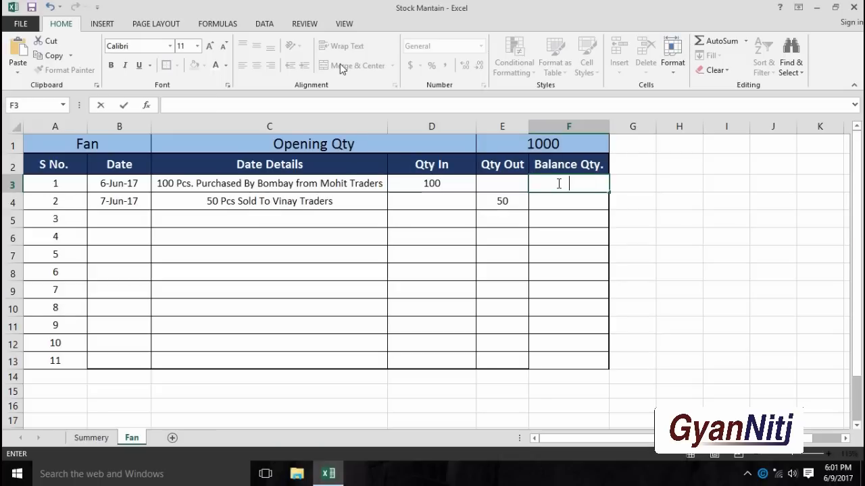
pyautogui.write('=')
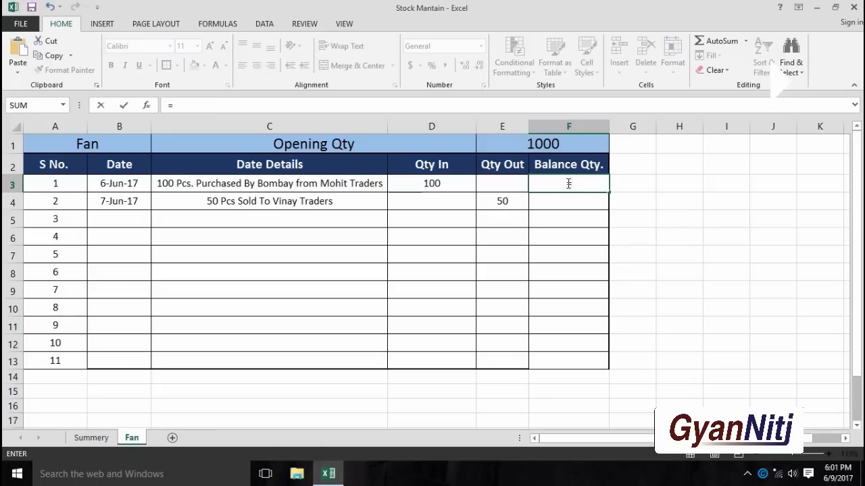
pyautogui.click(462, 186)
pyautogui.write('+')
pyautogui.click(533, 145)
pyautogui.write('-')
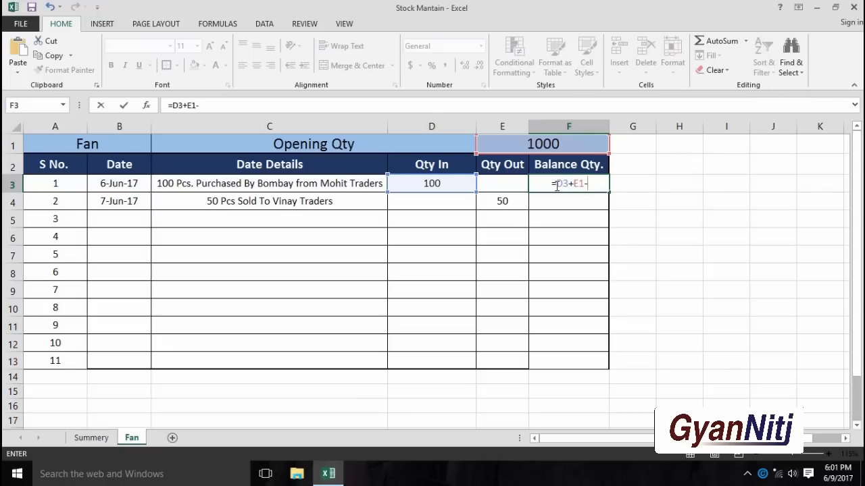
pyautogui.click(517, 183)
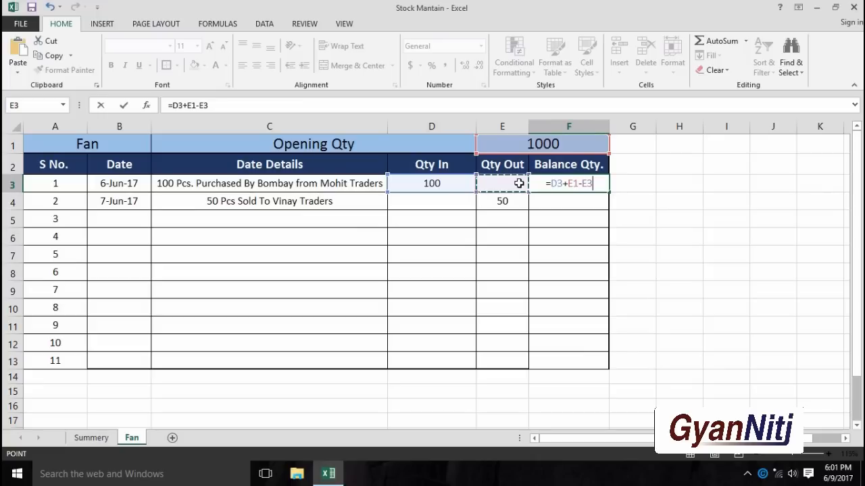
pyautogui.press('Return')
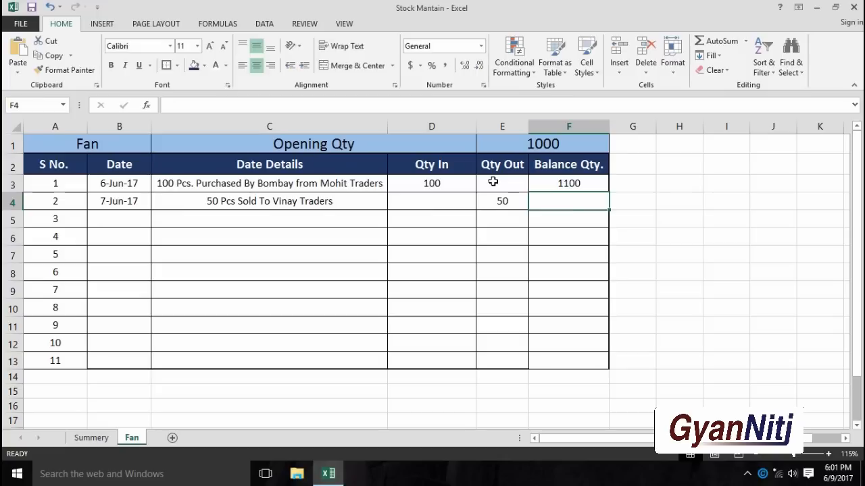
# Step: Enter the formula =D4+F3-E4 in cell F4 to calculate the second entry's balance from the previous balance
pyautogui.write('=')
pyautogui.click(431, 202)
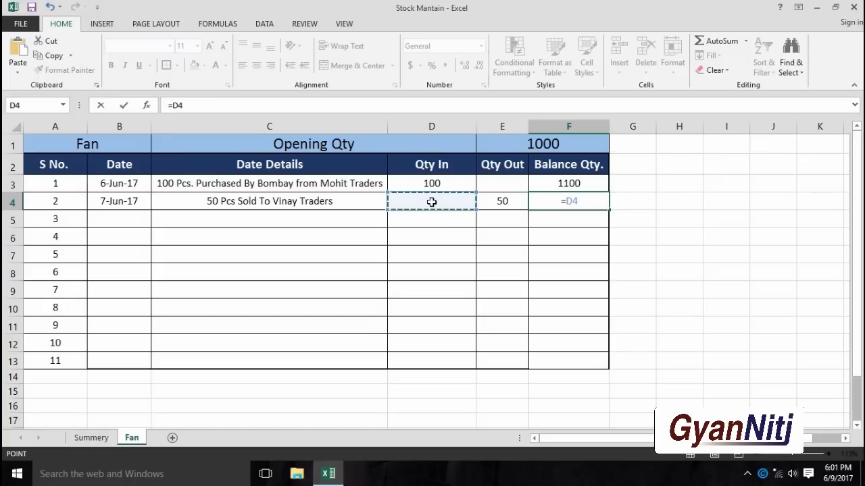
pyautogui.write('+')
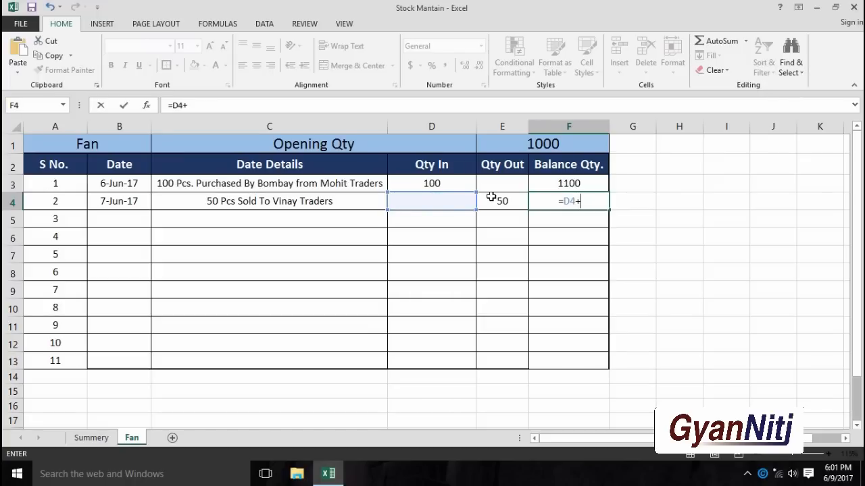
pyautogui.click(563, 184)
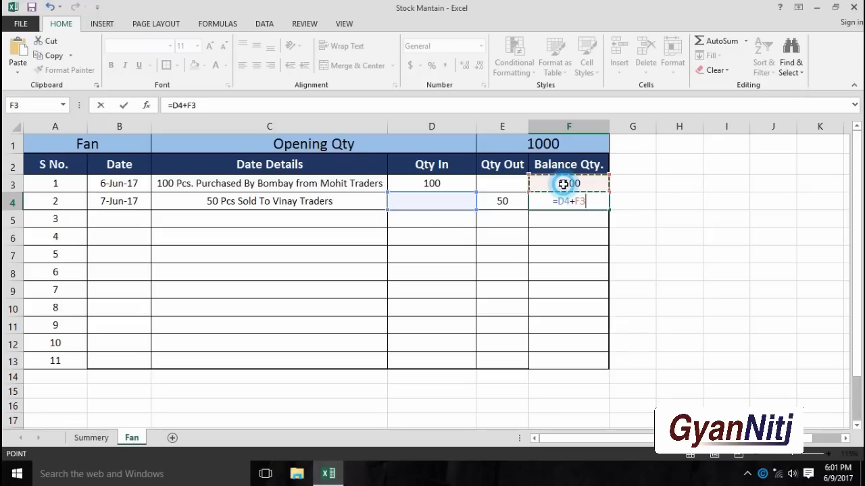
pyautogui.write('-')
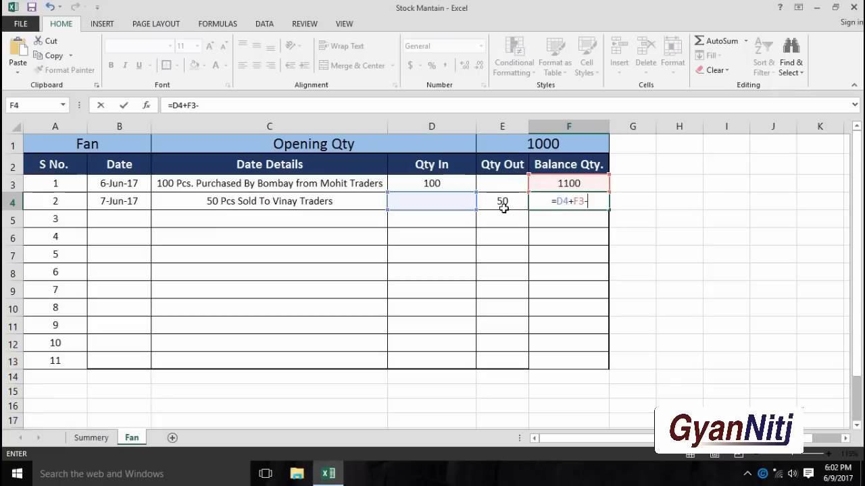
pyautogui.click(503, 207)
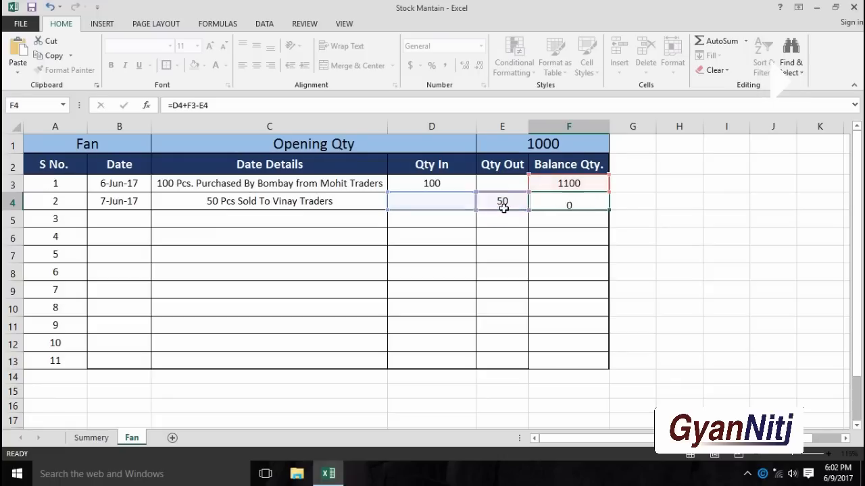
pyautogui.press('Return')
# Step: Fill the balance formula from cell F4 down through cell F13
pyautogui.moveTo(567, 183); pyautogui.dragTo(567, 202)
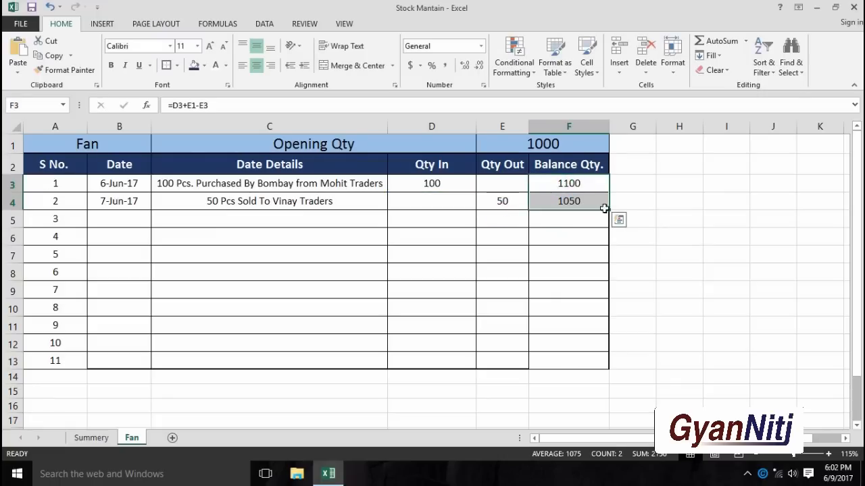
pyautogui.click(601, 206)
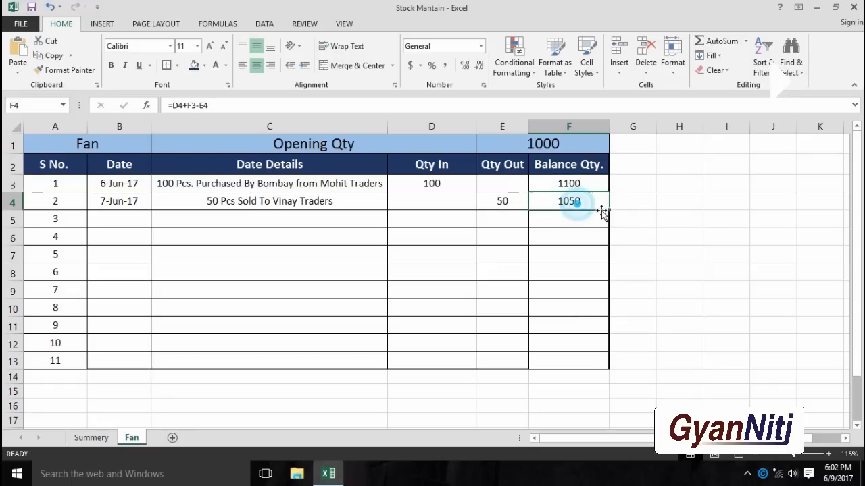
pyautogui.moveTo(610, 211); pyautogui.dragTo(614, 365)
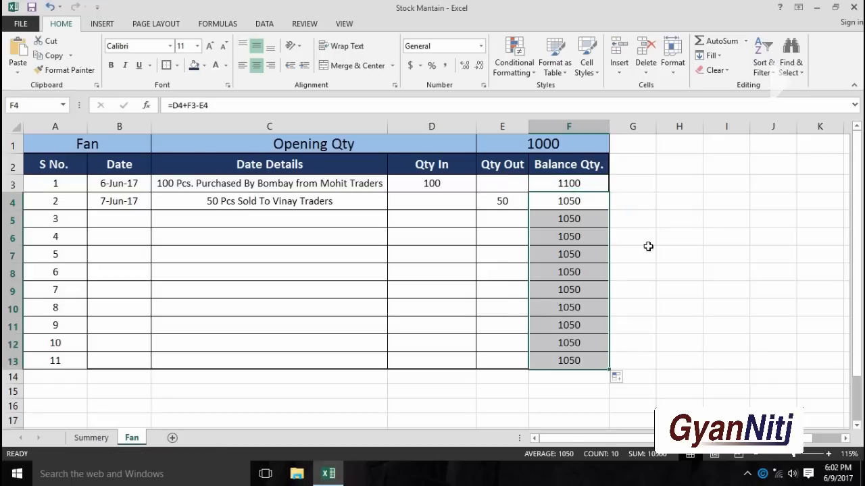
pyautogui.click(647, 251)
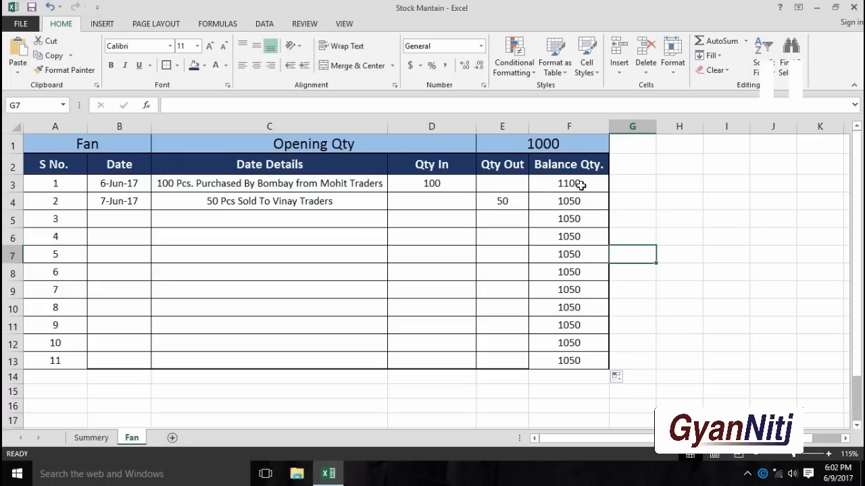
# Step: Clear the serial number in row 13, merge cells A13:C13 and label the merged cell "Current Balance"
pyautogui.scroll(-2, 580, 185)
pyautogui.moveTo(42, 248); pyautogui.dragTo(234, 257)
pyautogui.press('Delete')
pyautogui.click(323, 67)
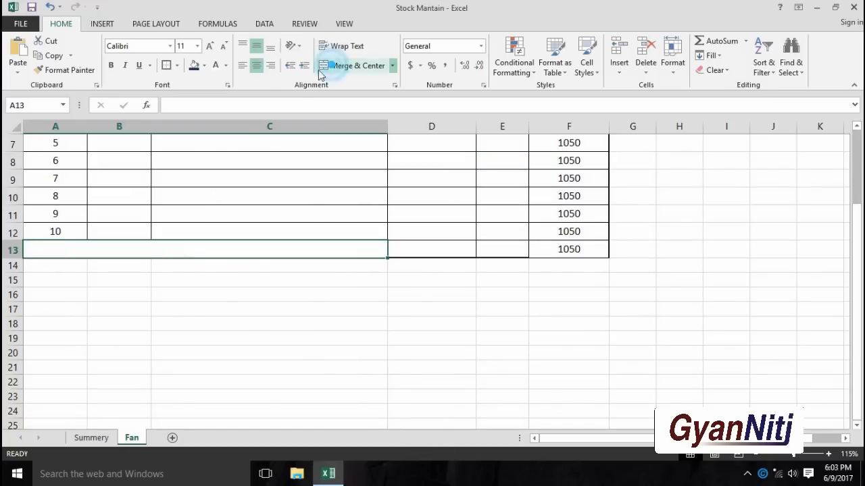
pyautogui.write('Cu')
pyautogui.write('rrent Ban')
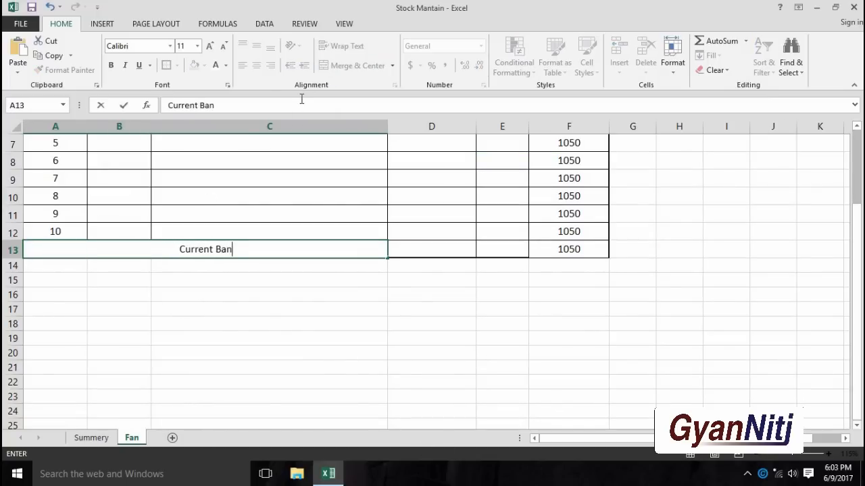
pyautogui.press('BackSpace')
pyautogui.write('lance')
pyautogui.press('Tab')
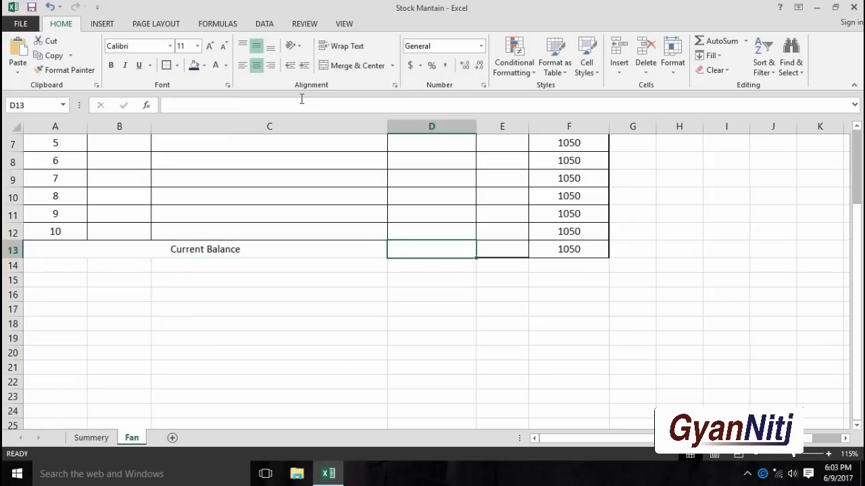
# Step: Add a border around the Current Balance row, cells A13:F13
pyautogui.click(158, 309)
pyautogui.moveTo(79, 249); pyautogui.dragTo(550, 250)
pyautogui.click(173, 66)
pyautogui.click(167, 68)
pyautogui.click(248, 298)
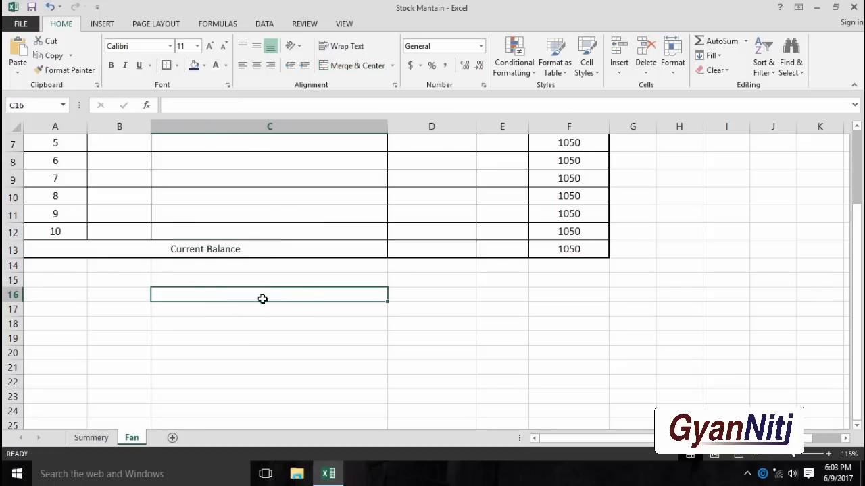
pyautogui.scroll(2, 479, 283)
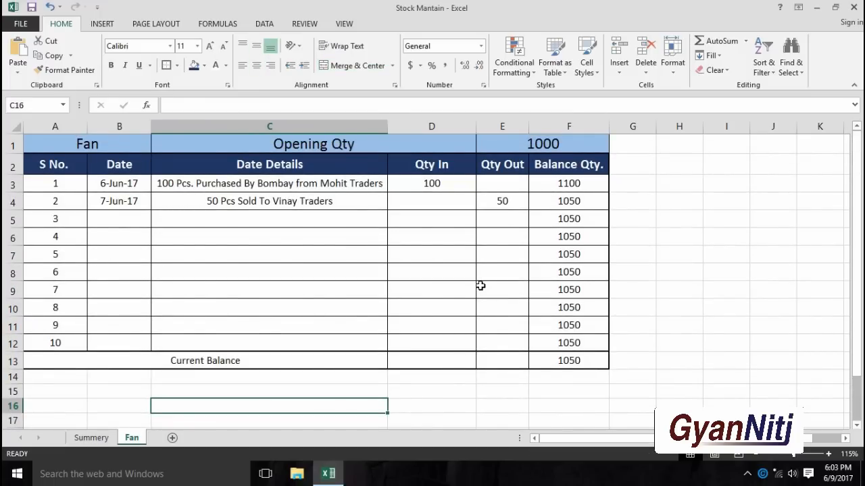
pyautogui.click(648, 343)
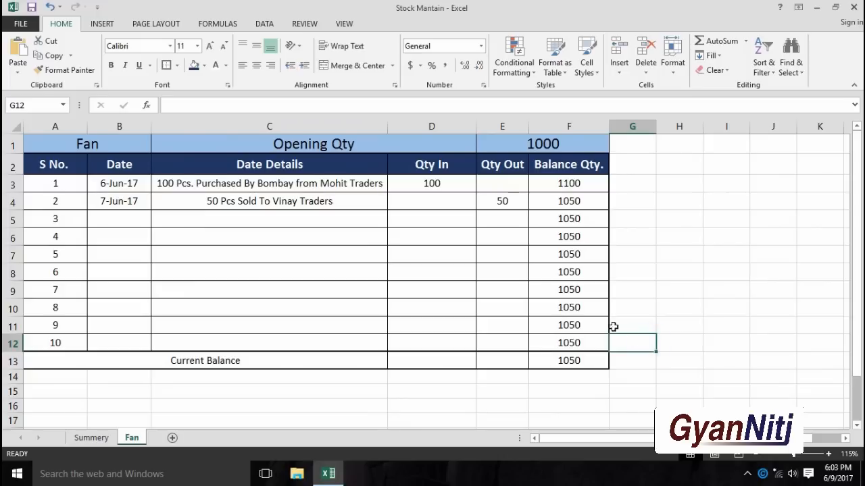
# Step: Enter the label "Unit" in cell G1 and the unit "Pcs." in cell H1
pyautogui.click(619, 146)
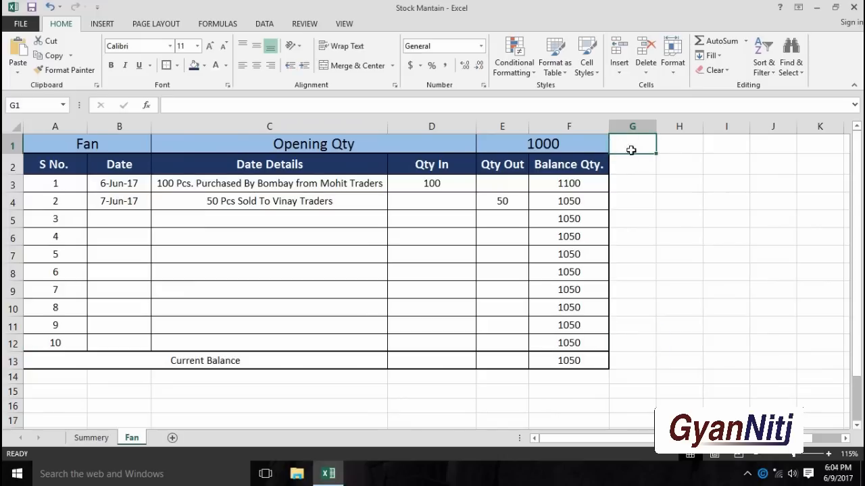
pyautogui.write('Un')
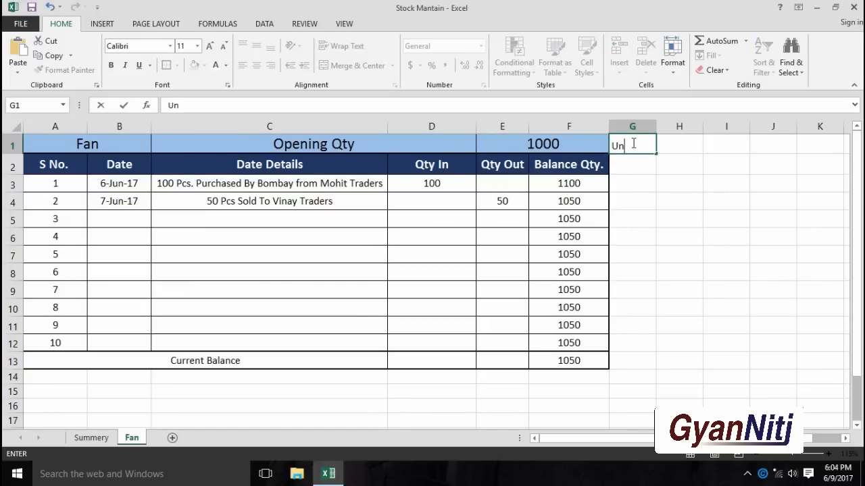
pyautogui.write('it')
pyautogui.press('Tab')
pyautogui.write('Pcs')
pyautogui.press('Return')
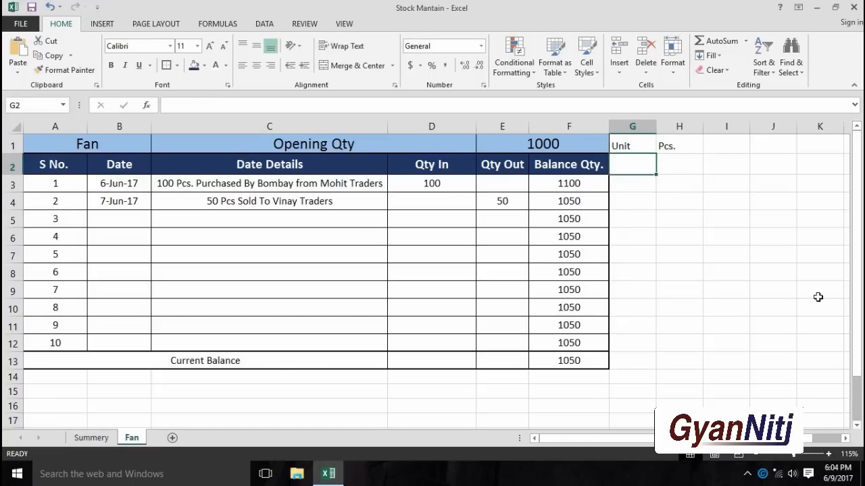
# Step: Enter the label "Current Stock" in cell G2 and widen column G to fit it
pyautogui.write('Current Stoc')
pyautogui.press('Tab')
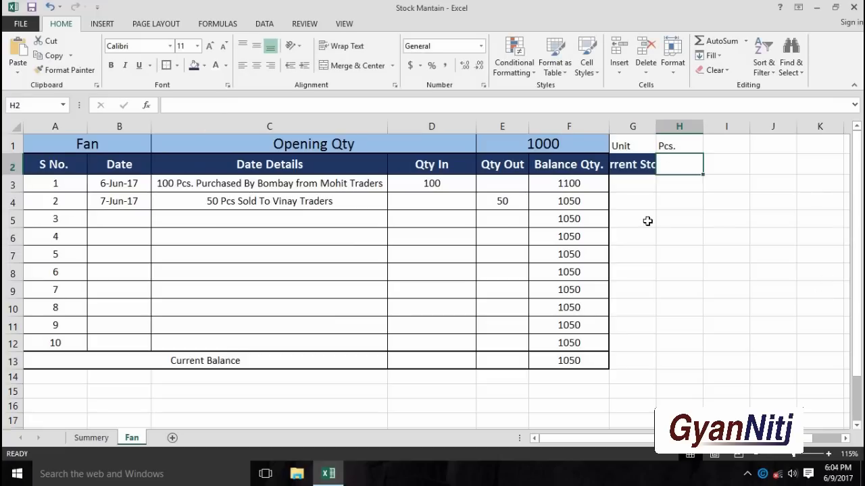
pyautogui.click(635, 165)
pyautogui.click(632, 148)
pyautogui.click(673, 148)
pyautogui.click(631, 146)
pyautogui.click(679, 147)
pyautogui.click(642, 169)
pyautogui.doubleClick(656, 126)
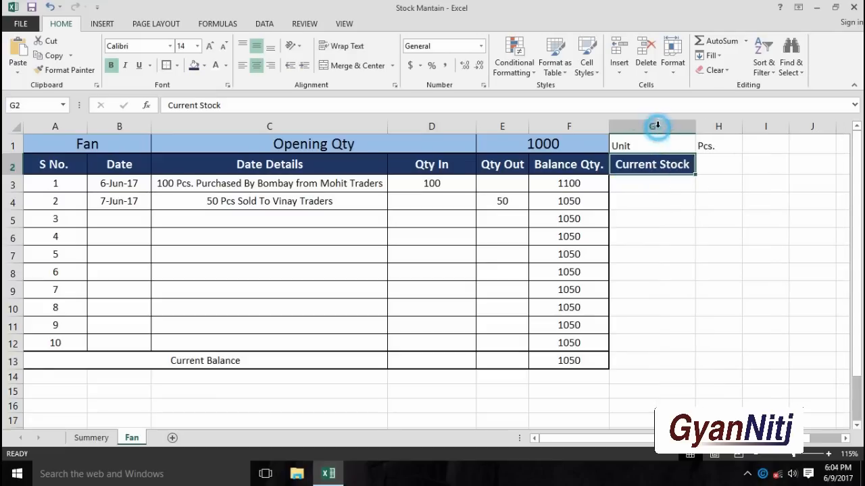
# Step: Copy the plain formatting of blank cell G5 onto the Current Stock label in cell G2
pyautogui.press('Down')
pyautogui.press('Down')
pyautogui.press('Down')
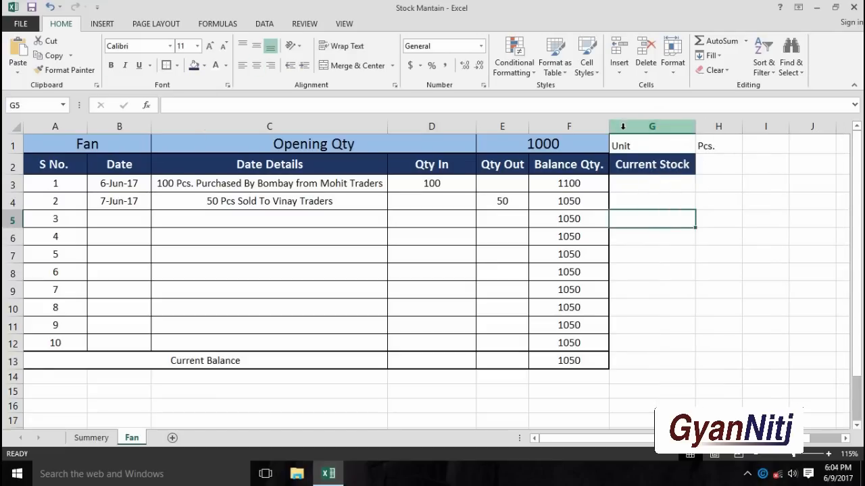
pyautogui.click(623, 164)
pyautogui.click(671, 218)
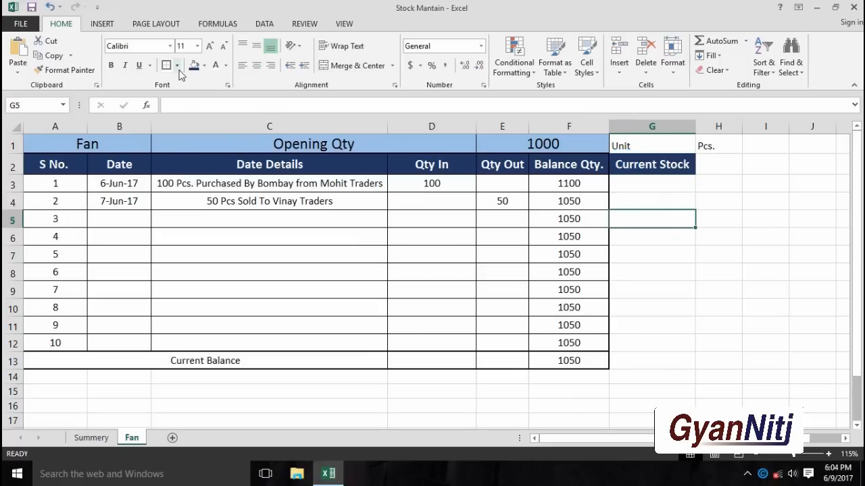
pyautogui.click(66, 70)
pyautogui.click(616, 165)
pyautogui.click(675, 212)
pyautogui.click(673, 167)
# Step: Link the current stock value in cell H2 to the final balance with the formula =F13
pyautogui.click(699, 163)
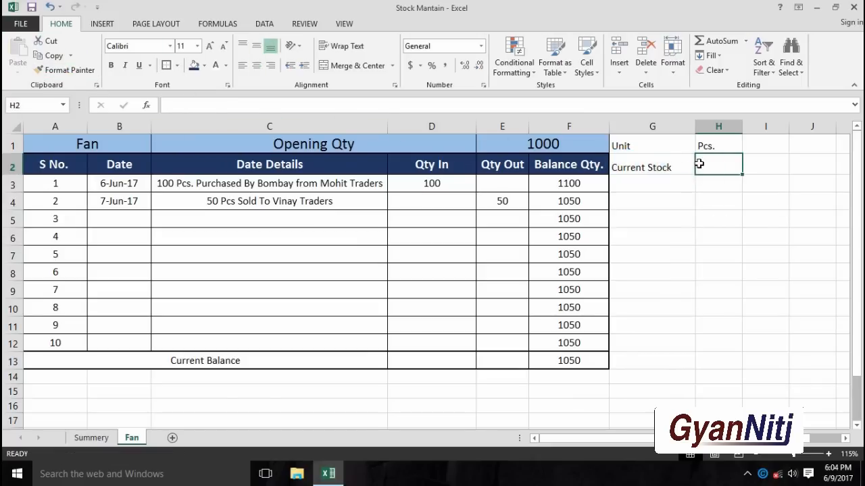
pyautogui.write('=')
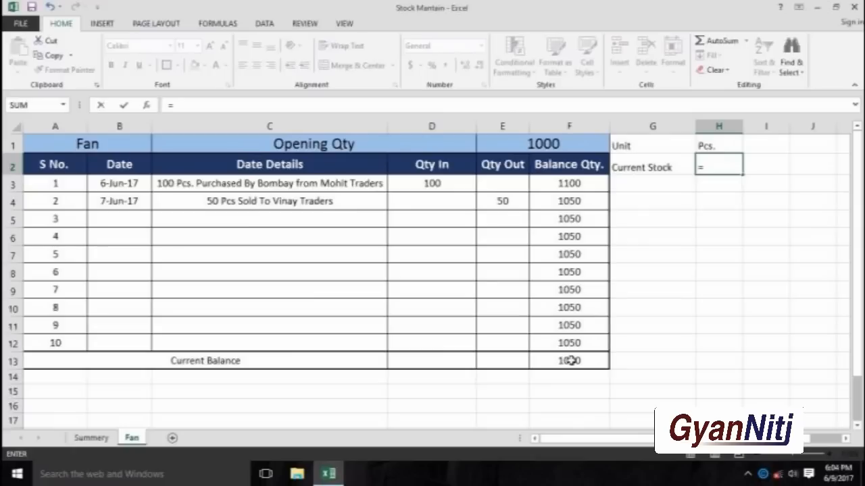
pyautogui.click(571, 361)
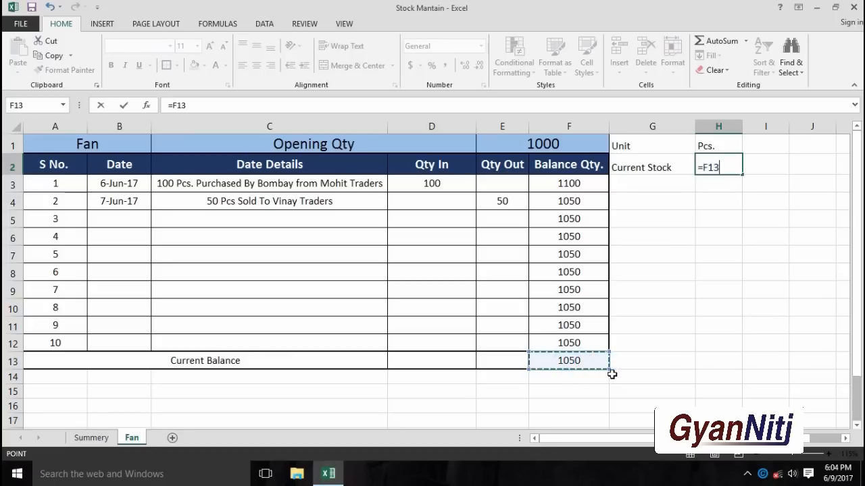
pyautogui.press('Return')
# Step: Apply a theme fill color to the Unit and Pcs. cells G1:H1
pyautogui.moveTo(641, 147); pyautogui.dragTo(713, 173)
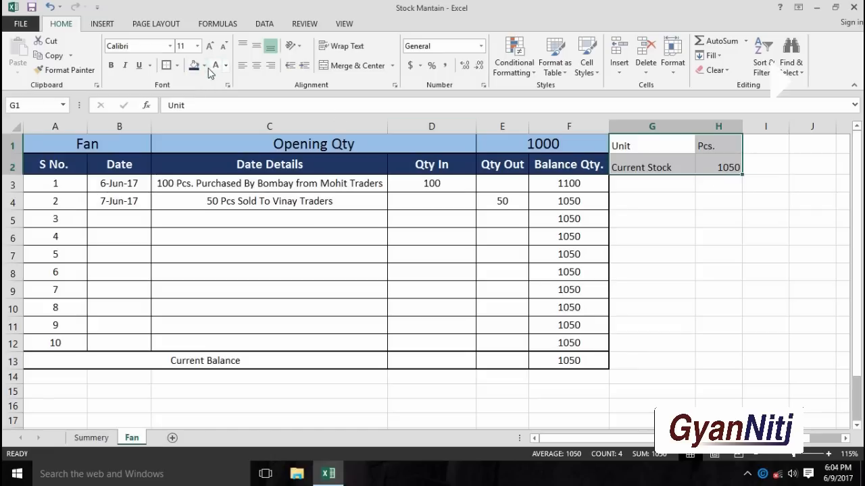
pyautogui.click(718, 255)
pyautogui.moveTo(648, 145); pyautogui.dragTo(710, 147)
pyautogui.click(204, 66)
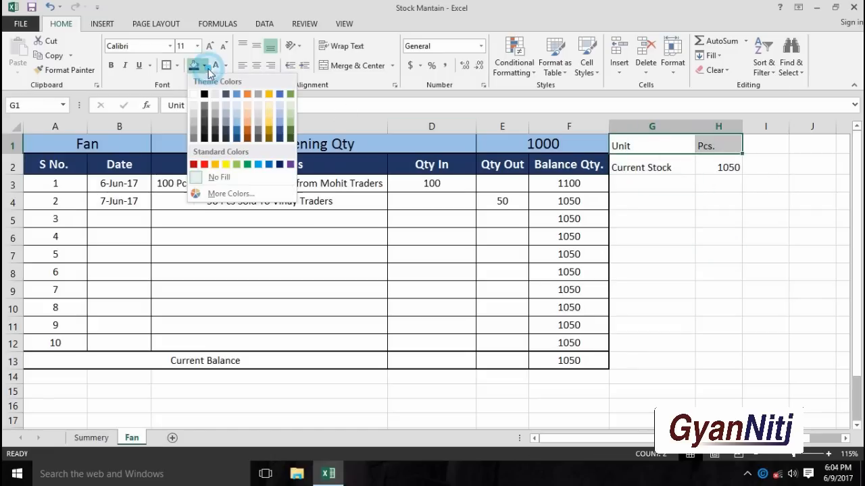
pyautogui.click(228, 111)
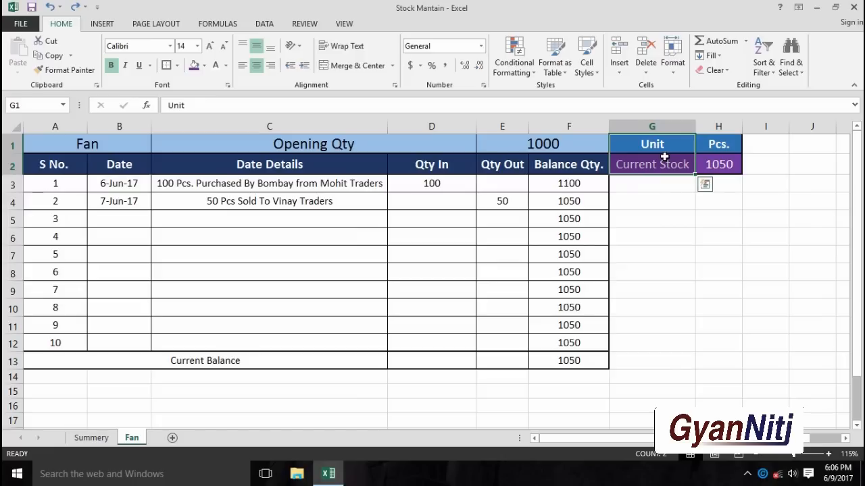
# Step: Color the label cells G1:G2 blue and the value cells H1:H2 purple
pyautogui.hotkey('ctrl', 'y')
pyautogui.moveTo(639, 146); pyautogui.dragTo(716, 164)
pyautogui.click(204, 67)
pyautogui.click(236, 131)
pyautogui.click(653, 219)
pyautogui.click(718, 184)
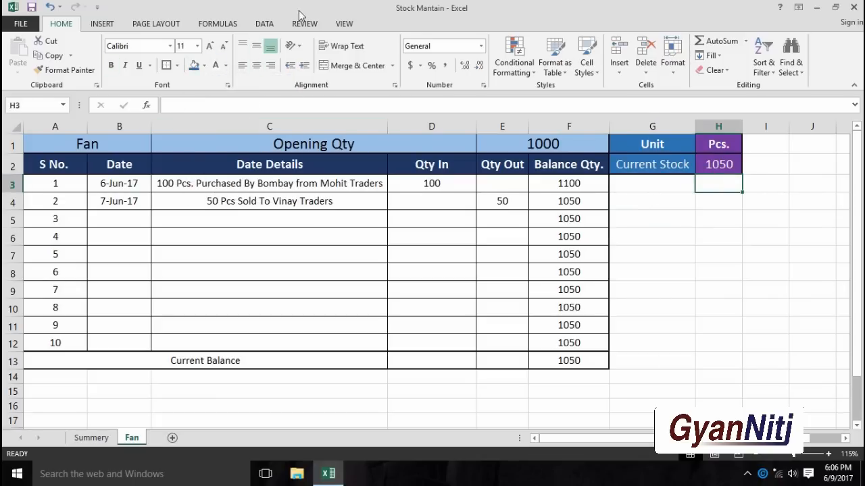
# Step: Draw a rounded rectangle about 1.78 by 0.39 inches below the Current Stock cells, over G3:H4
pyautogui.click(344, 24)
pyautogui.click(102, 23)
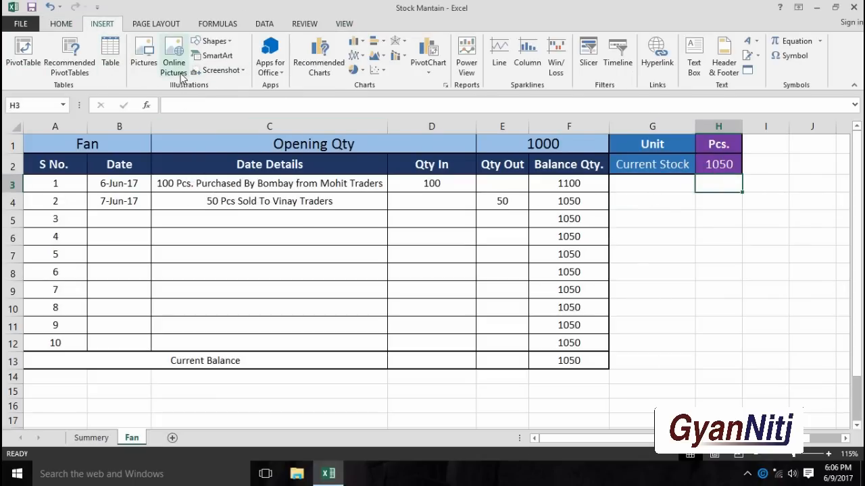
pyautogui.click(214, 41)
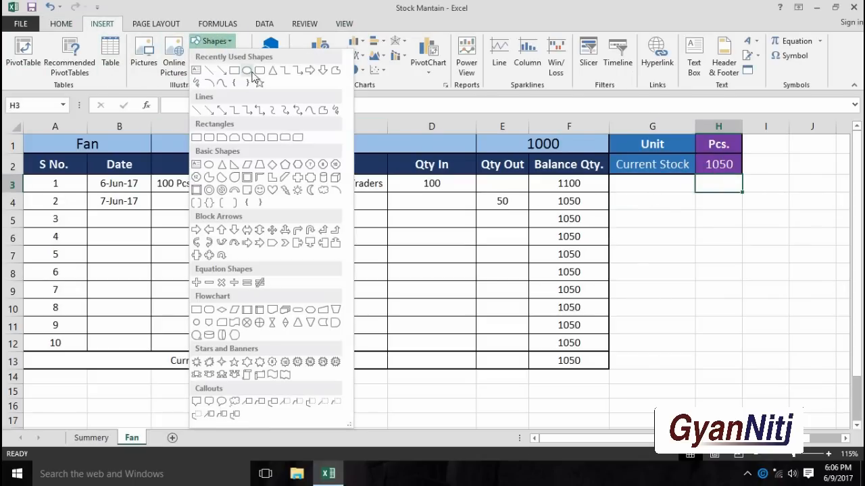
pyautogui.click(209, 137)
pyautogui.moveTo(614, 179); pyautogui.dragTo(739, 206)
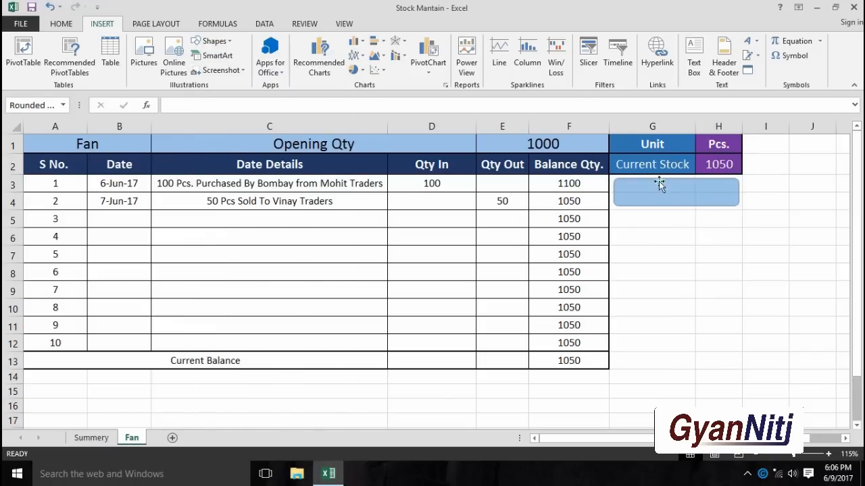
# Step: Add the text "Stock Summery" inside the rounded rectangle
pyautogui.rightClick(659, 184)
pyautogui.click(696, 259)
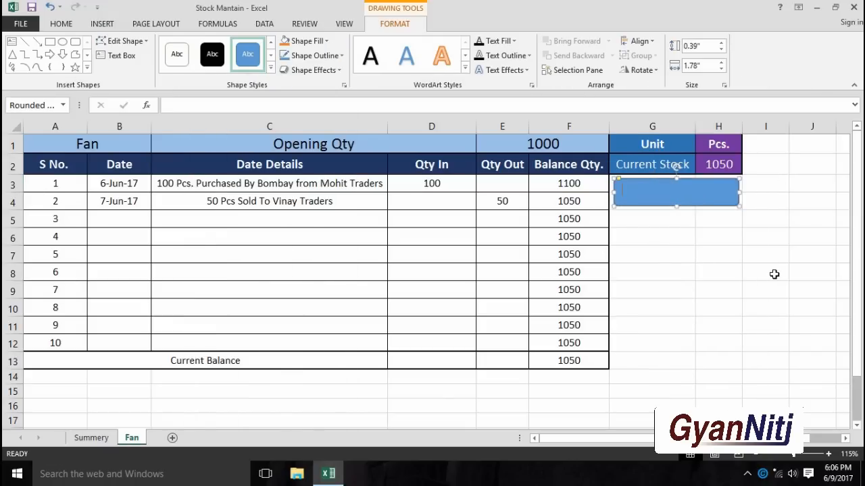
pyautogui.write('Stock Summery')
pyautogui.click(686, 235)
# Step: Apply the glossy black shape style to the Stock Summery rectangle
pyautogui.click(693, 200)
pyautogui.click(271, 68)
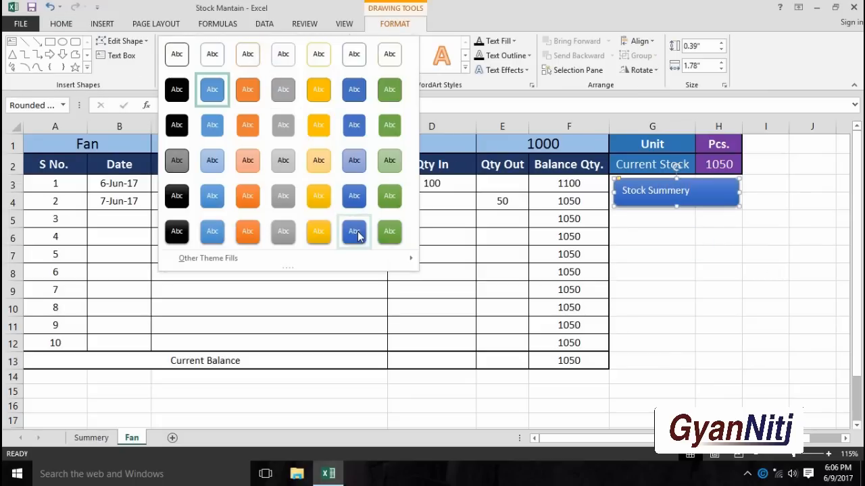
pyautogui.click(182, 242)
pyautogui.click(724, 237)
# Step: Enlarge the Stock Summery button's text to font size 16
pyautogui.click(674, 200)
pyautogui.click(61, 23)
pyautogui.click(209, 46)
pyautogui.click(210, 46)
pyautogui.click(210, 46)
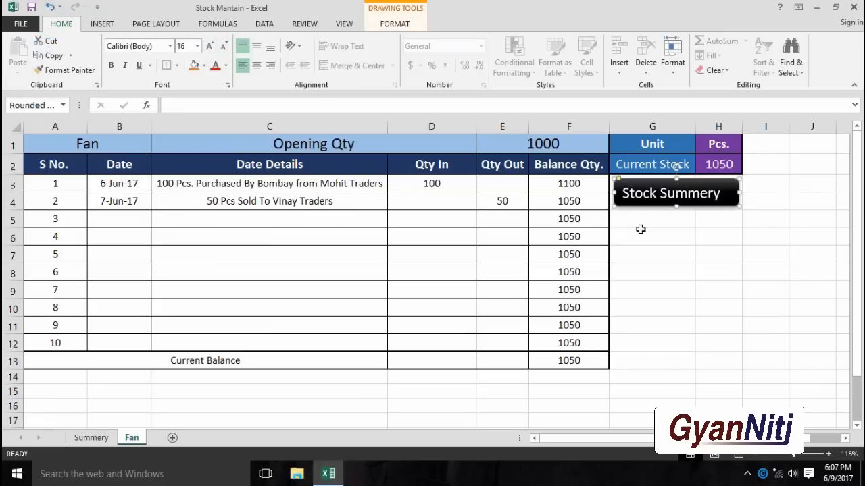
# Step: Center the Stock Summery button's text horizontally
pyautogui.click(676, 239)
pyautogui.click(729, 217)
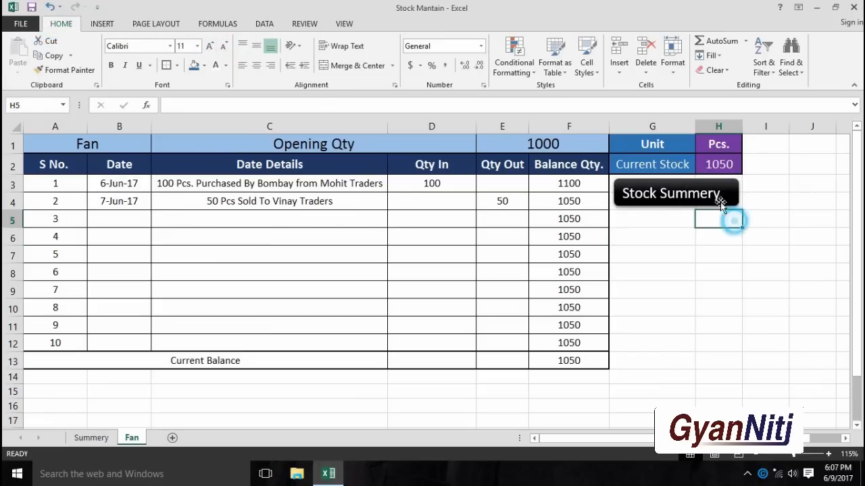
pyautogui.click(679, 180)
pyautogui.click(256, 66)
pyautogui.click(746, 335)
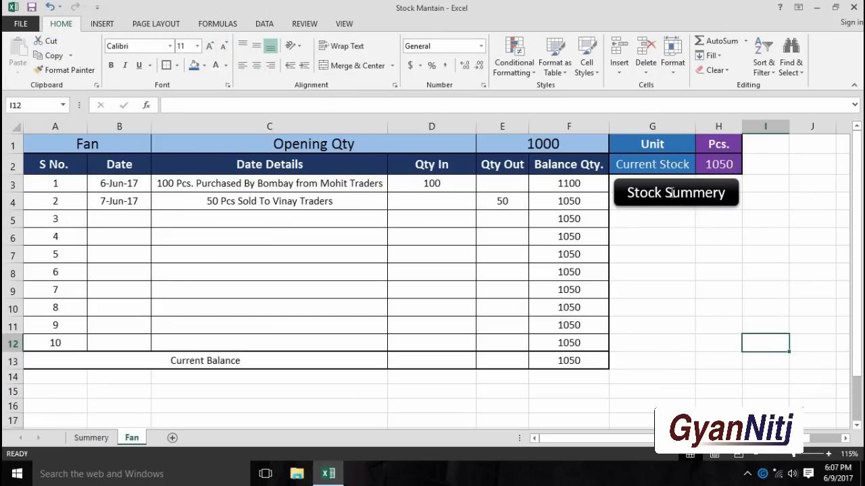
pyautogui.click(661, 233)
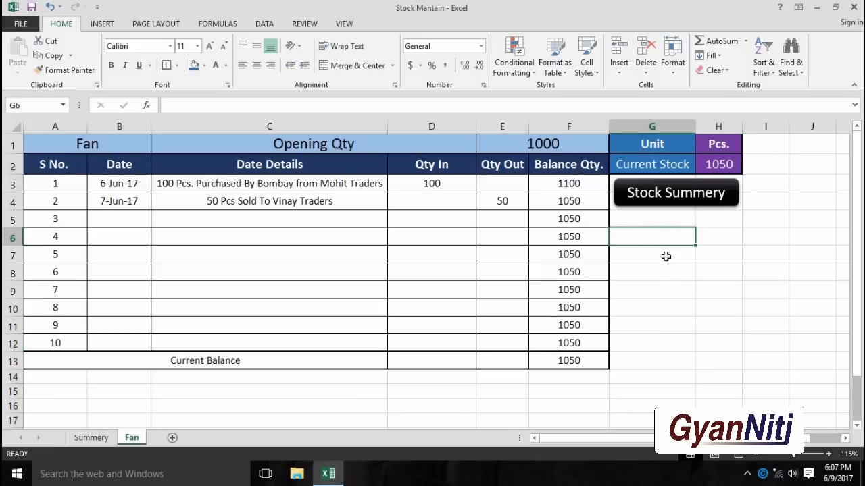
# Step: Apply the first preset bevel effect to the Stock Summery button
pyautogui.click(679, 182)
pyautogui.click(313, 70)
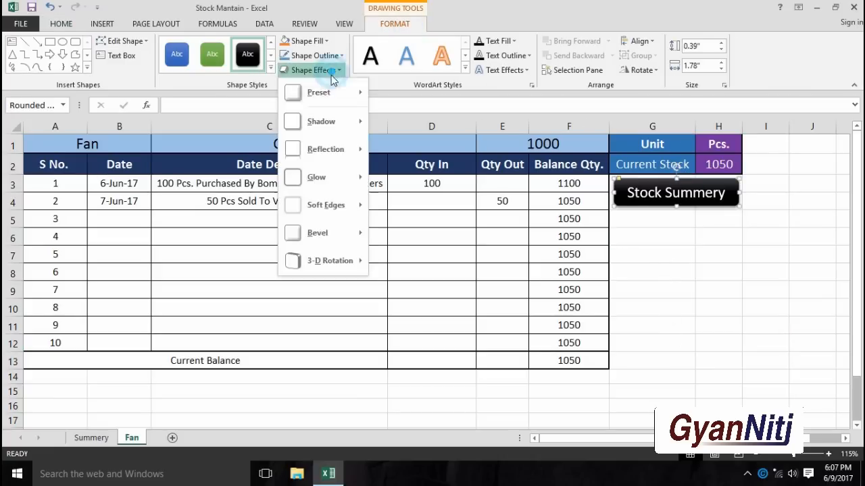
pyautogui.moveTo(338, 233)
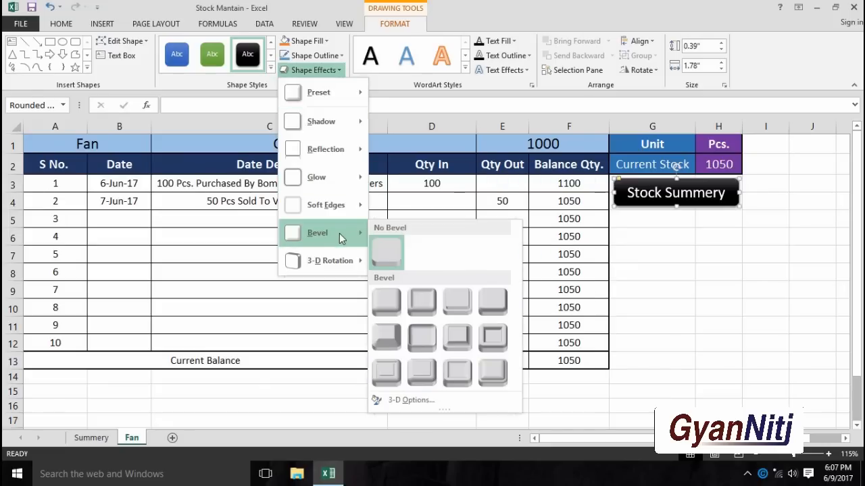
pyautogui.click(389, 304)
pyautogui.click(752, 338)
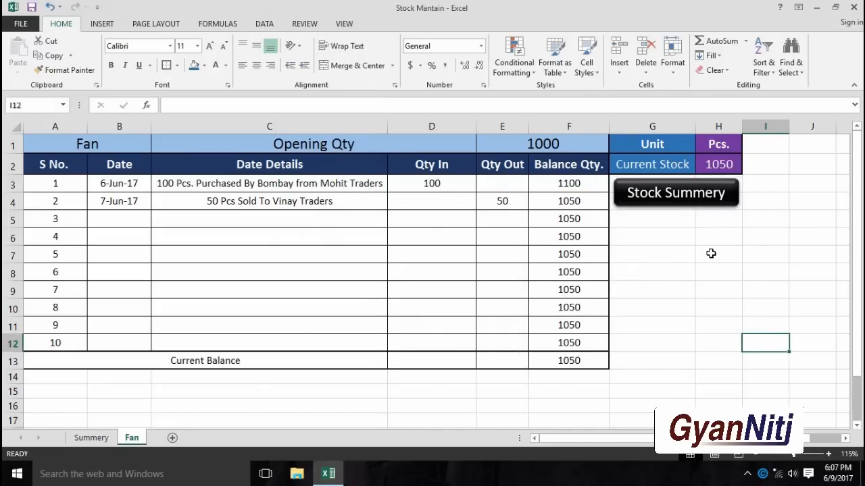
pyautogui.rightClick(132, 437)
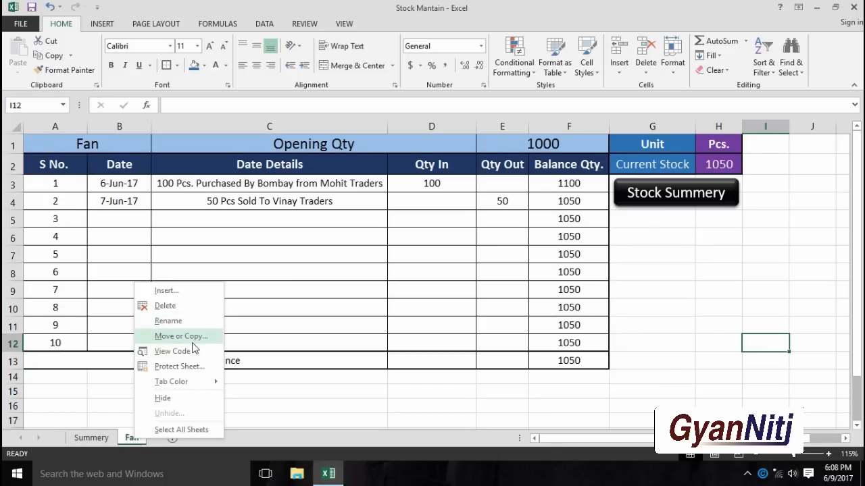
pyautogui.moveTo(194, 385)
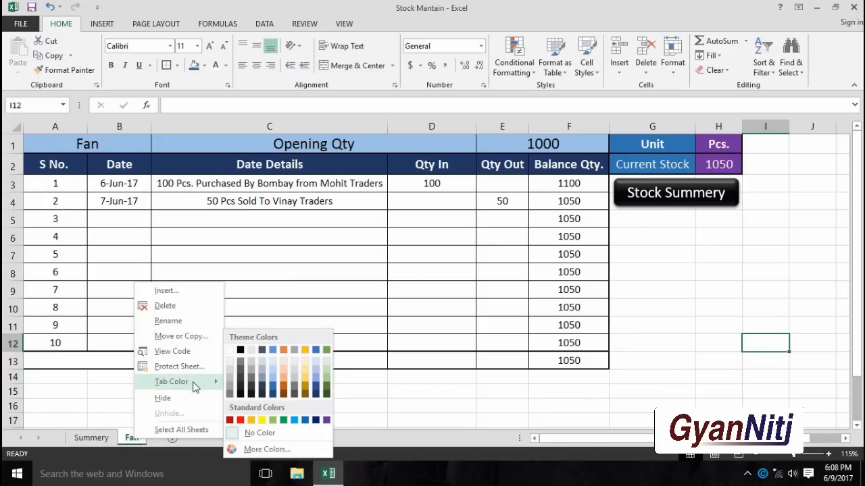
pyautogui.click(123, 438)
# Step: Create a copy of the Fan sheet in Stock Mantain.xlsx, placed before the Fan sheet
pyautogui.rightClick(128, 439)
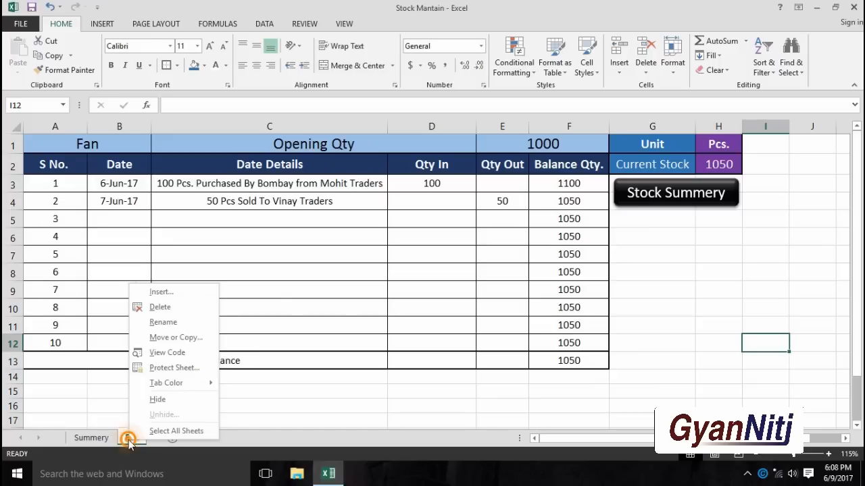
pyautogui.click(182, 337)
pyautogui.click(125, 328)
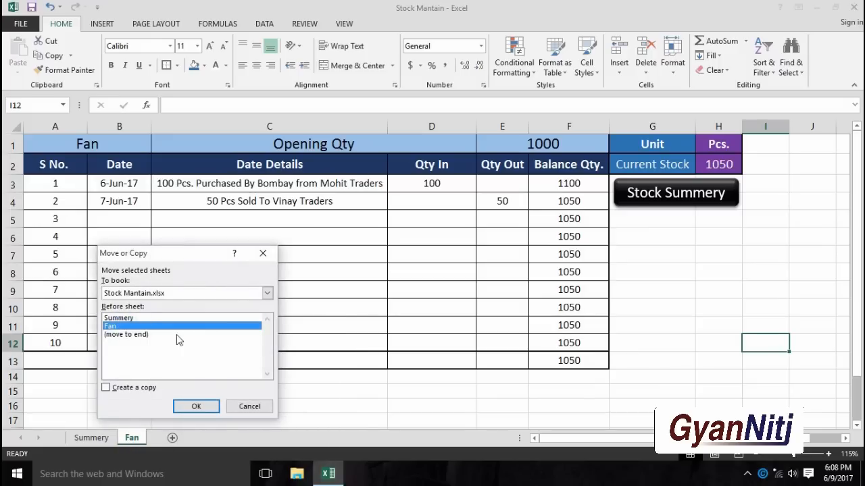
pyautogui.click(154, 389)
pyautogui.click(195, 406)
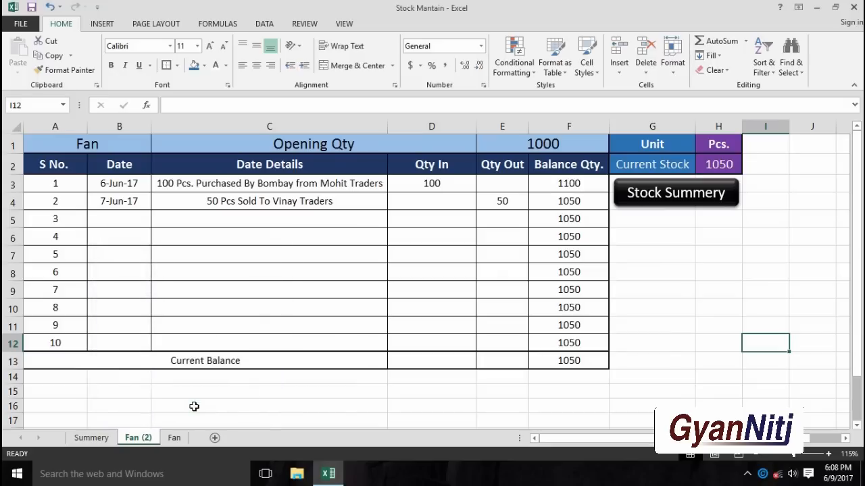
# Step: Rename the copied sheet Fan (2) as Cooler
pyautogui.rightClick(145, 436)
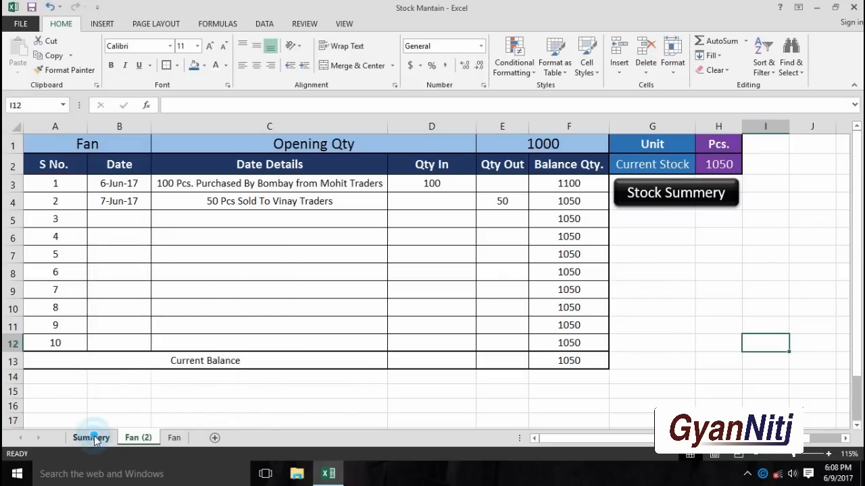
pyautogui.click(92, 439)
pyautogui.click(136, 437)
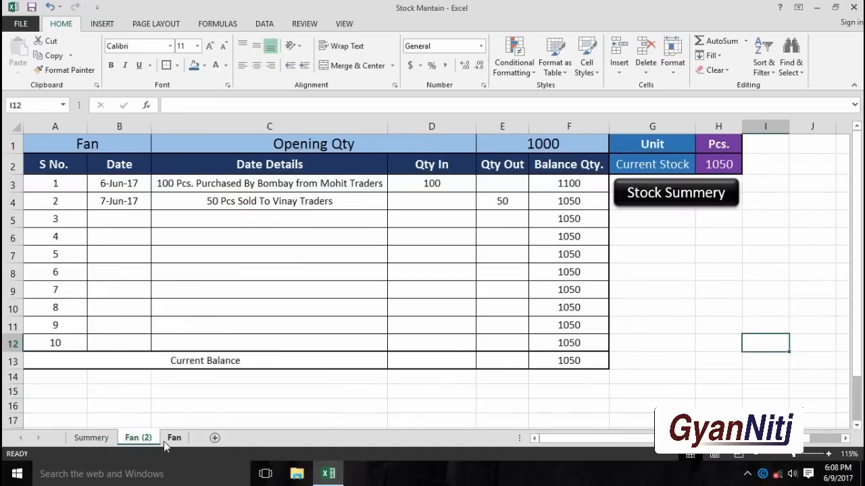
pyautogui.rightClick(150, 438)
pyautogui.click(182, 318)
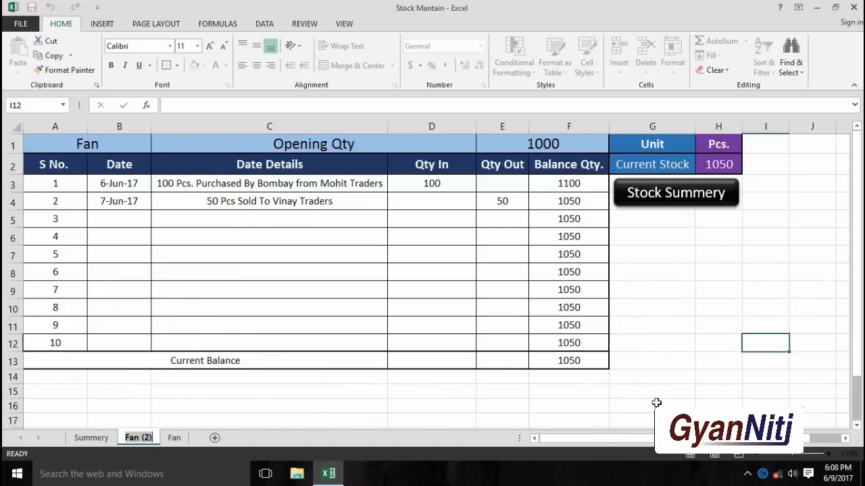
pyautogui.write('Cooler')
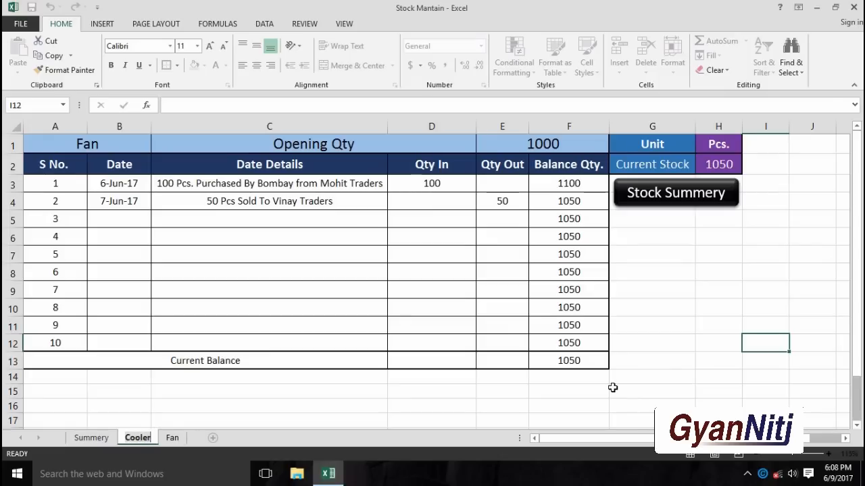
pyautogui.press('Return')
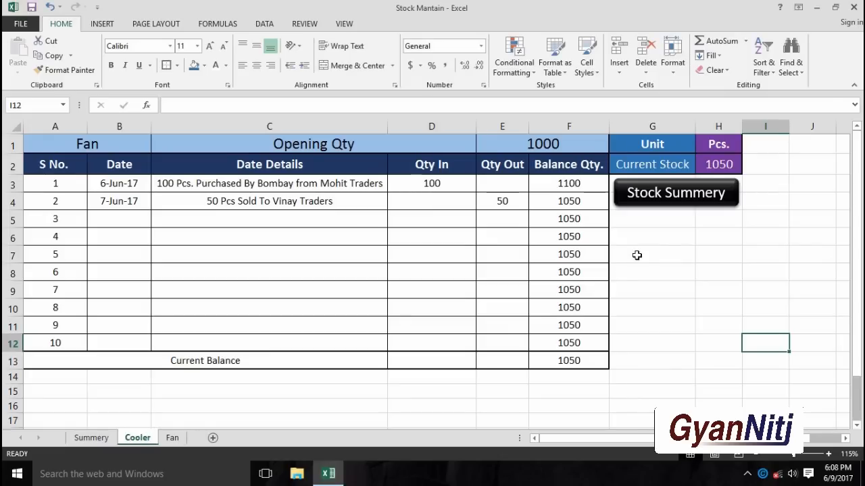
# Step: Set the opening quantity in E1 of the Cooler sheet to 1500
pyautogui.click(554, 143)
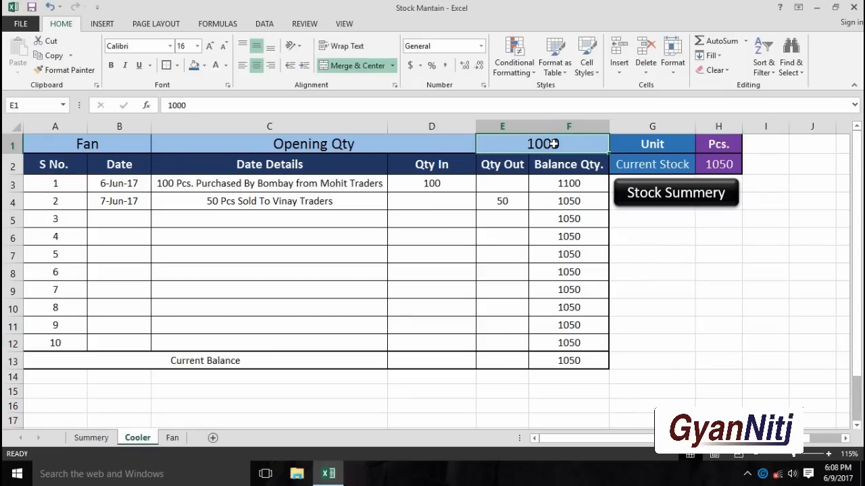
pyautogui.write('1500')
pyautogui.press('Return')
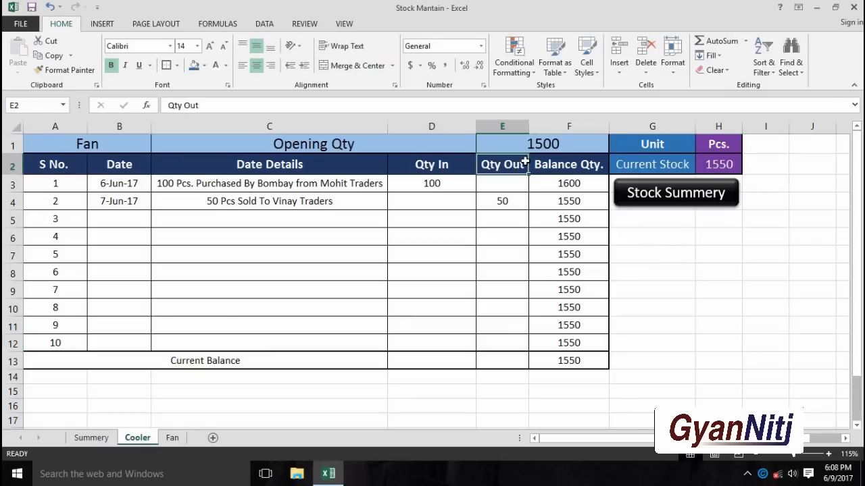
# Step: Correct the Cooler sheet's quantity headings in E2 and D2 to "Qty. Out" and "Qty. In"
pyautogui.doubleClick(501, 164)
pyautogui.write('.')
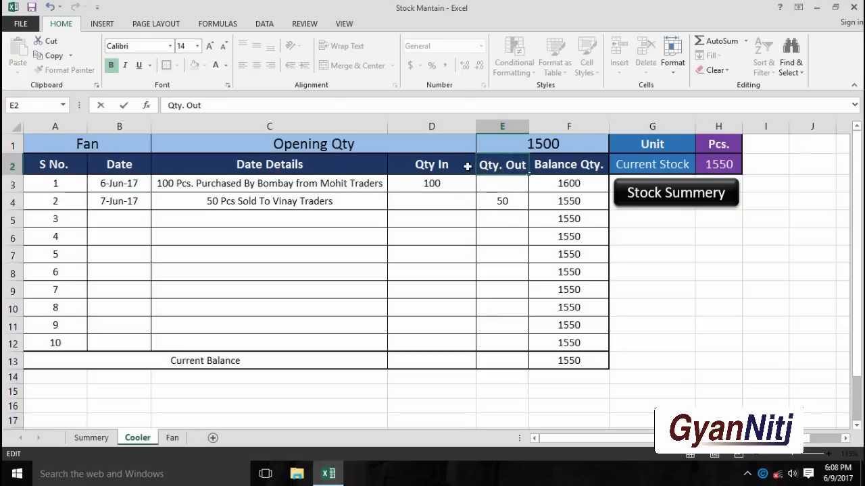
pyautogui.click(439, 169)
pyautogui.doubleClick(437, 167)
pyautogui.write('.')
# Step: Correct the Fan sheet's quantity headings in D2 and E2 to "Qty. In" and "Qty. Out"
pyautogui.click(170, 438)
pyautogui.doubleClick(437, 167)
pyautogui.write('.')
pyautogui.doubleClick(500, 169)
pyautogui.write('.')
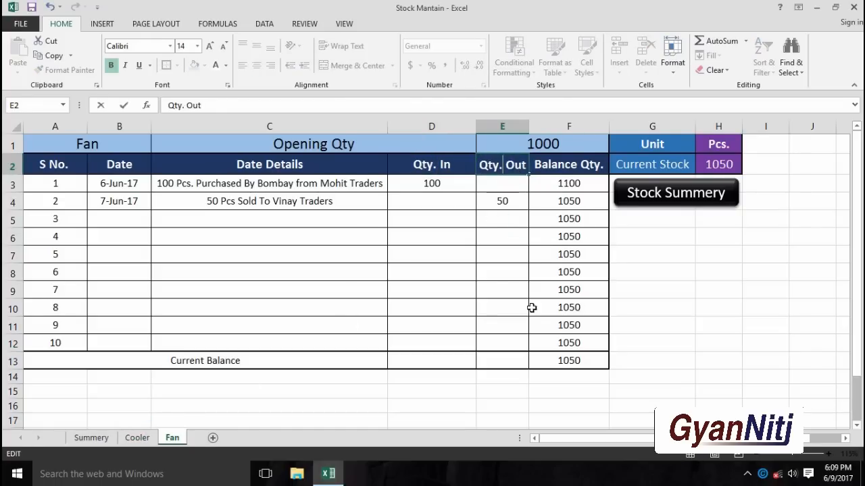
pyautogui.click(532, 306)
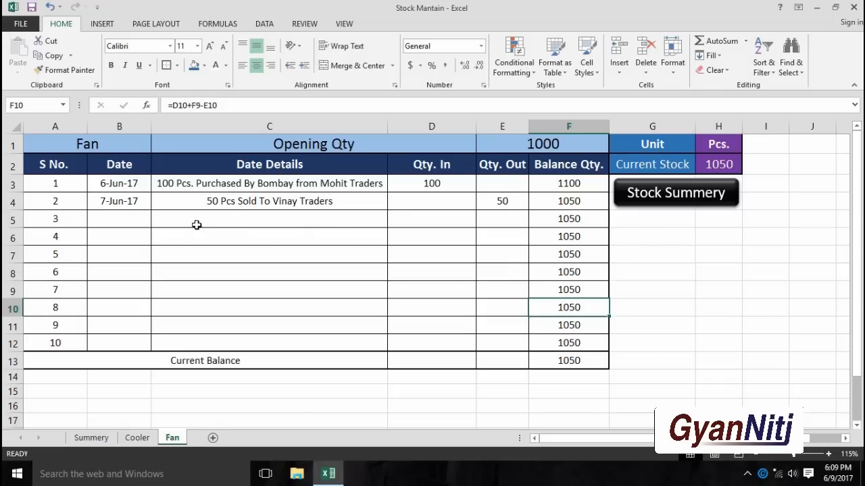
# Step: Enter the date 9 jun 17 in B5 for entry 3 on the Fan sheet
pyautogui.click(155, 223)
pyautogui.click(126, 218)
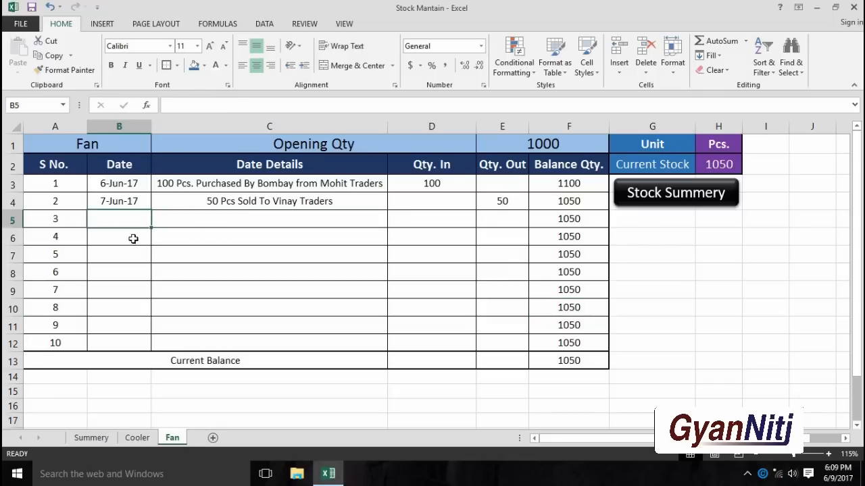
pyautogui.write('9 jun 17')
pyautogui.press('Return')
# Step: Enter the details "500 Pcs. Purchased by kolkata" in C5 for entry 3
pyautogui.click(183, 216)
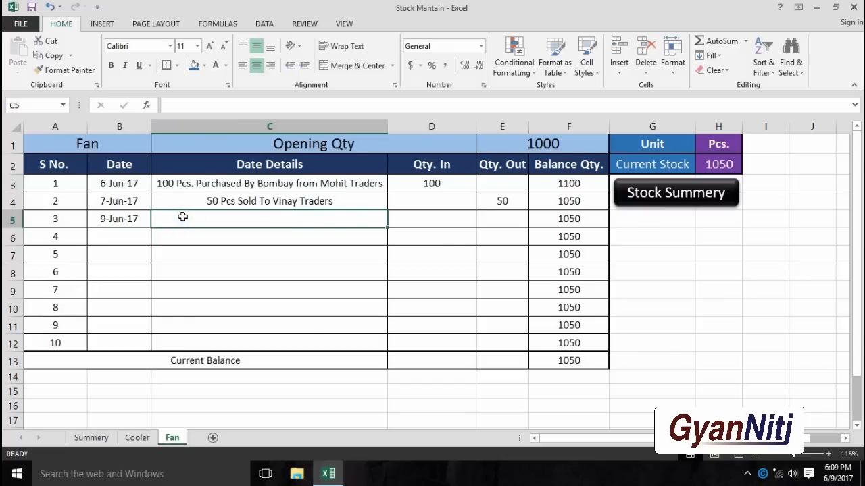
pyautogui.write('500')
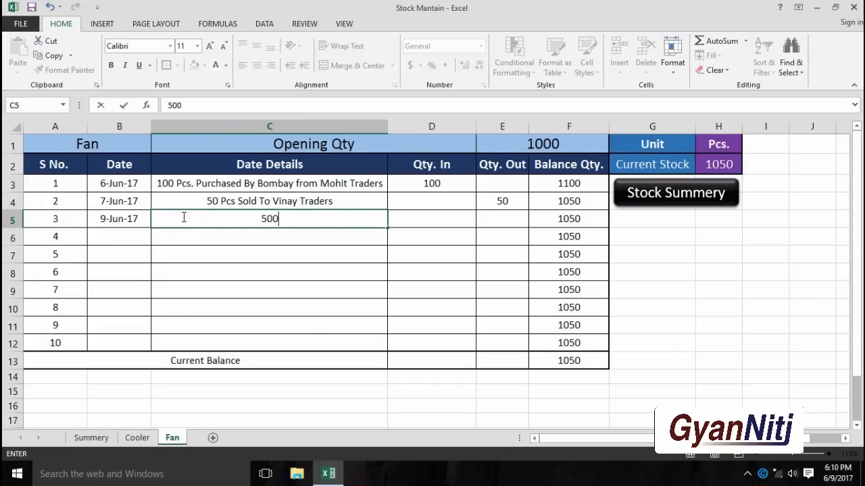
pyautogui.write(' p')
pyautogui.press('BackSpace')
pyautogui.write('Pcs. Pur')
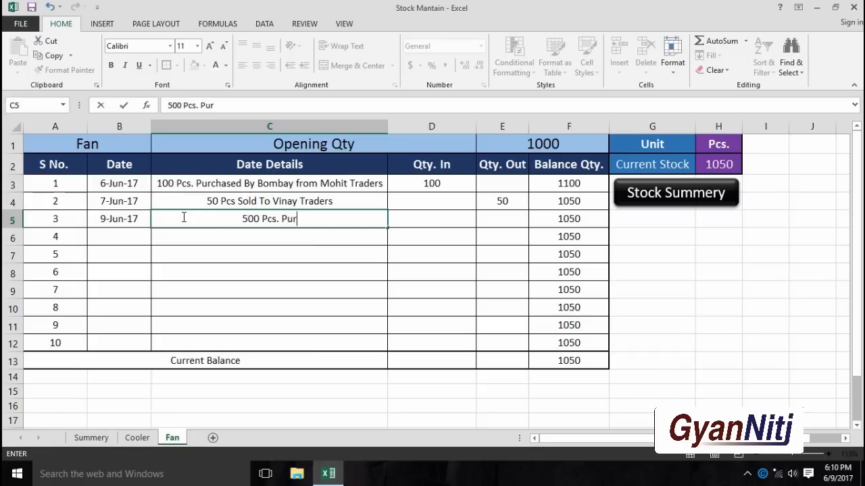
pyautogui.write('chased')
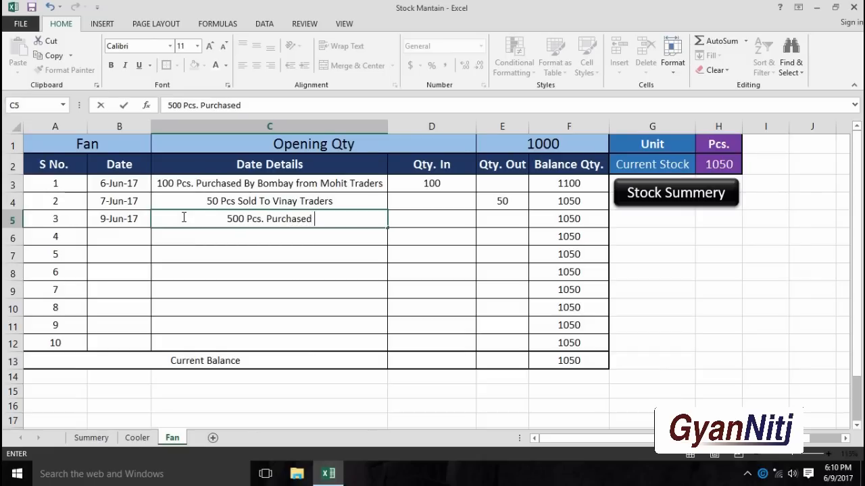
pyautogui.write(' by')
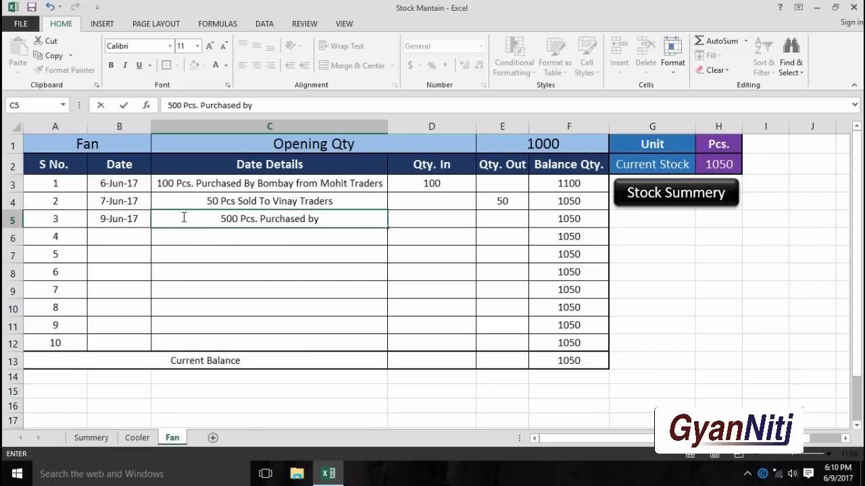
pyautogui.write(' kolkata')
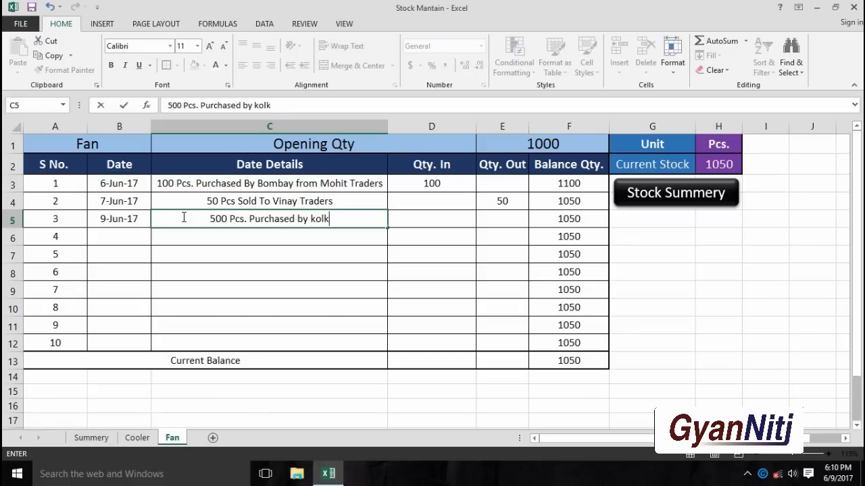
pyautogui.press('Return')
# Step: Capitalize the city name in the C5 details so that it reads "Kolkata"
pyautogui.click(183, 217)
pyautogui.press('F2')
pyautogui.press('Left')
pyautogui.press('Left')
pyautogui.press('Left')
pyautogui.press('Left')
pyautogui.press('Delete')
pyautogui.write('K')
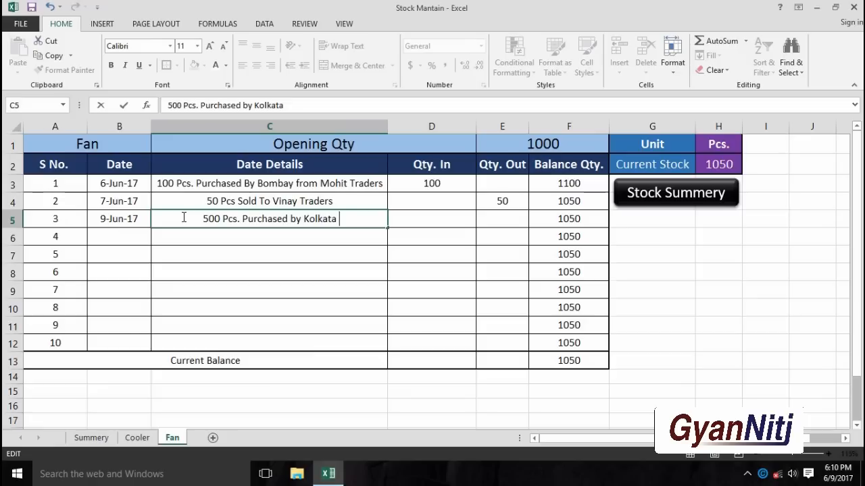
# Step: Append "from Harsh Traders" to the C5 details and enter 500 as entry 3's Qty. In
pyautogui.write('from')
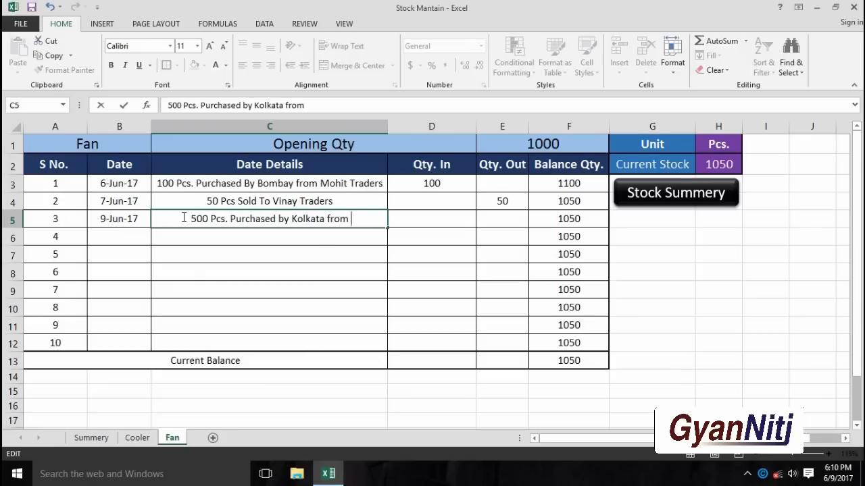
pyautogui.write(' Harsh ')
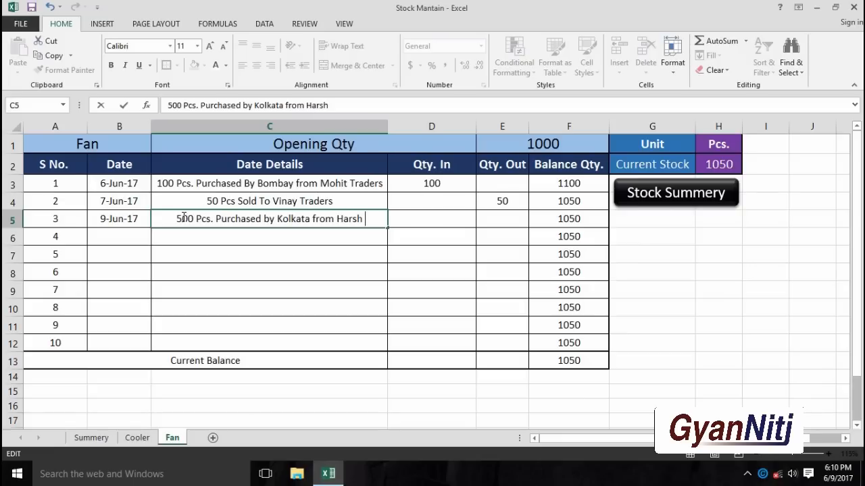
pyautogui.write('Traders')
pyautogui.press('Tab')
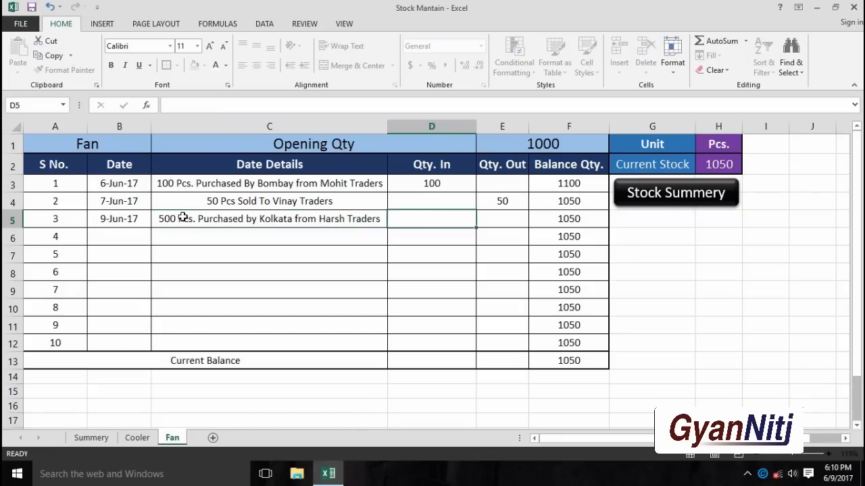
pyautogui.write('500')
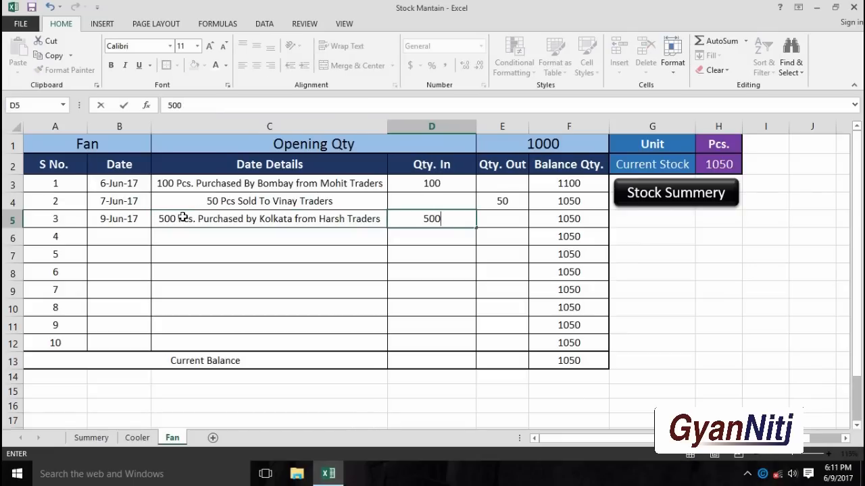
pyautogui.press('Tab')
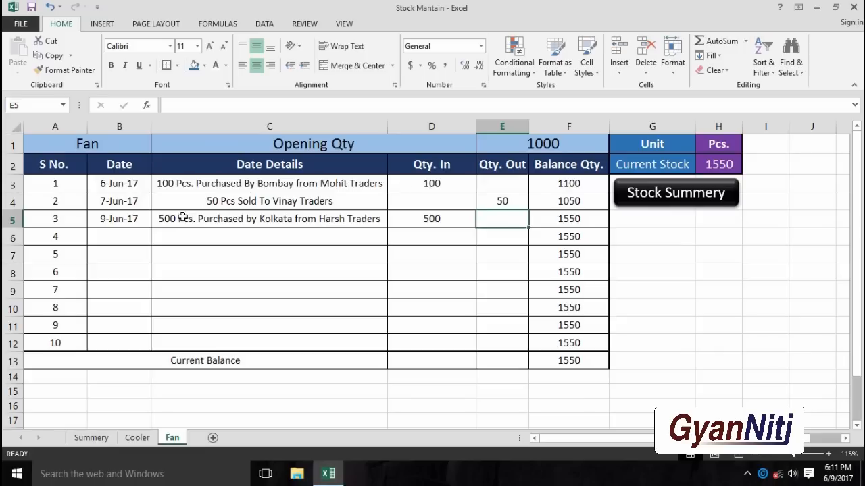
# Step: Copy entry 2's details from C4 into C6 for entry 4 on the Fan sheet
pyautogui.press('Up')
pyautogui.press('Left')
pyautogui.press('Left')
pyautogui.press('Left')
pyautogui.press('Right')
pyautogui.hotkey('ctrl', 'c')
pyautogui.press('Down')
pyautogui.press('Down')
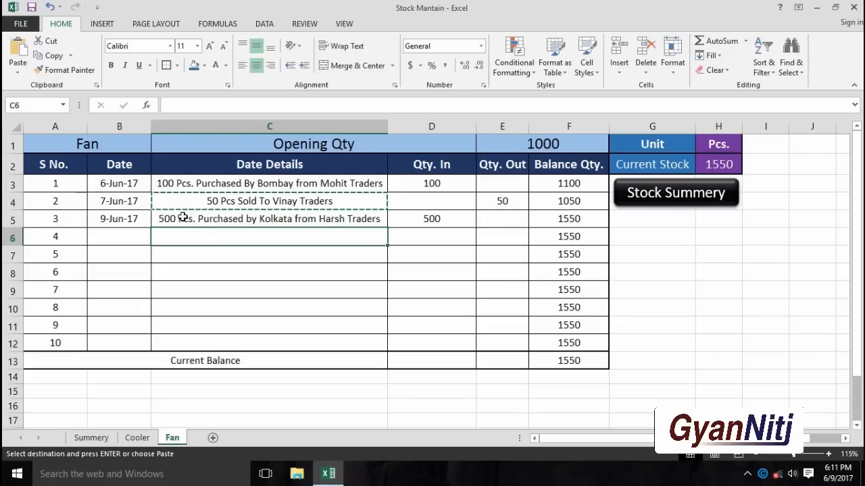
pyautogui.hotkey('ctrl', 'v')
# Step: Edit the C6 details so that they read "400 Pcs. Sold To Vinay Traders"
pyautogui.press('F2')
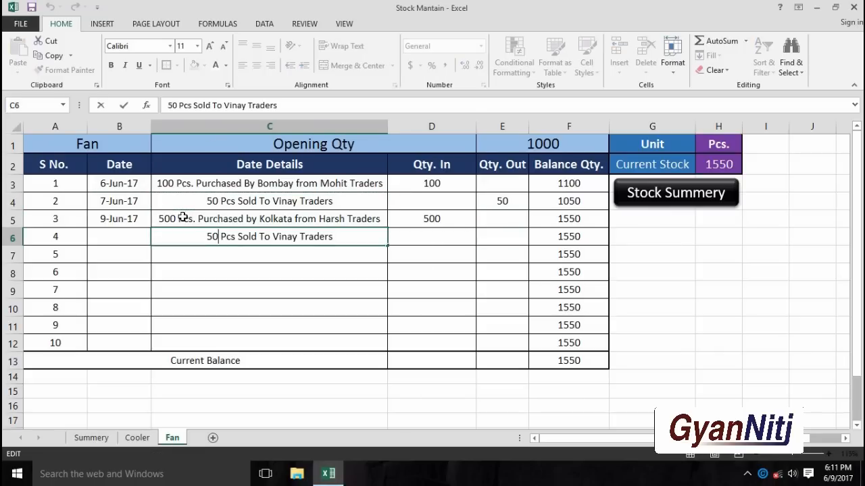
pyautogui.press('BackSpace')
pyautogui.press('BackSpace')
pyautogui.write('400 Pcs')
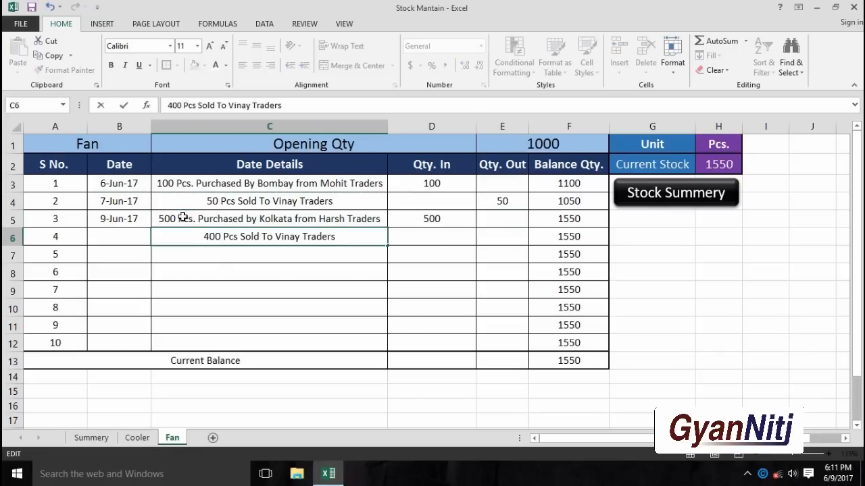
pyautogui.write('.')
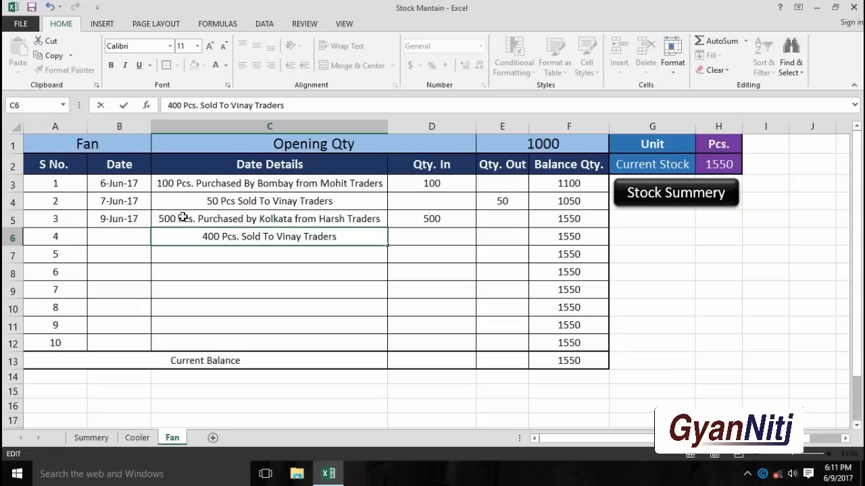
pyautogui.press('Return')
# Step: Add the missing period after "Pcs" in entry 2's details in C4
pyautogui.press('Up')
pyautogui.press('Up')
pyautogui.press('Up')
pyautogui.press('F2')
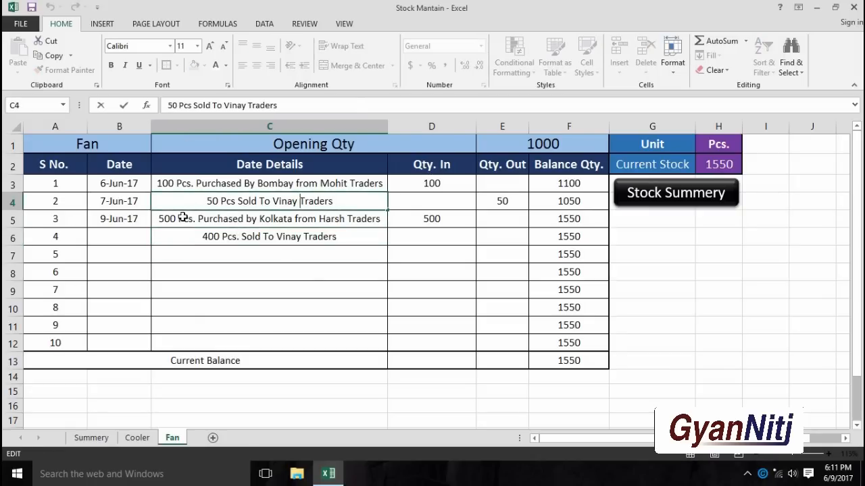
pyautogui.write('.')
pyautogui.press('Return')
# Step: Enter 400 as entry 4's Qty. Out in E6
pyautogui.press('Down')
pyautogui.press('Right')
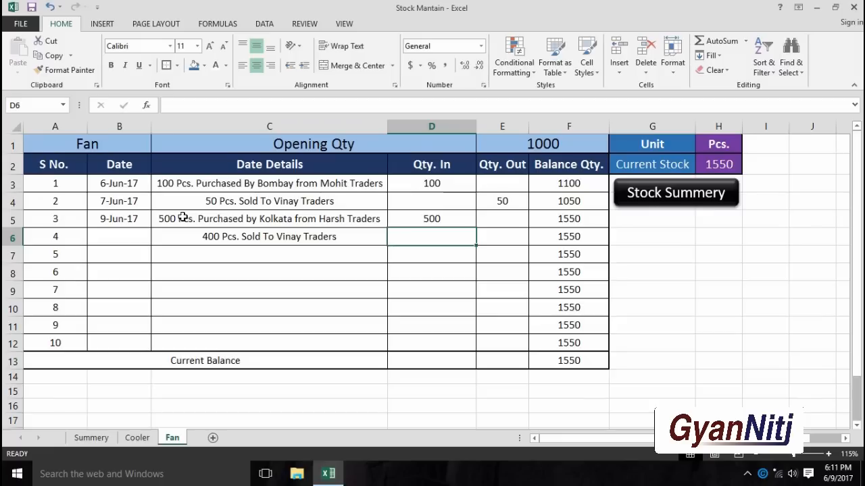
pyautogui.press('Tab')
pyautogui.write('400')
pyautogui.press('Return')
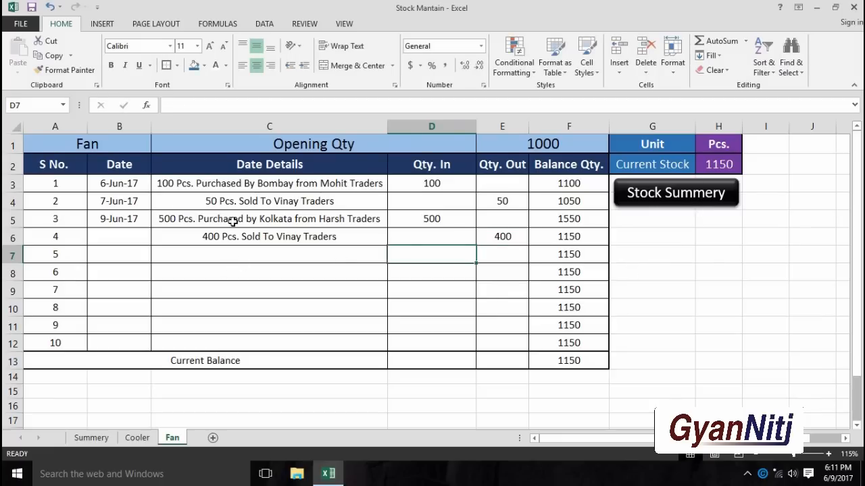
# Step: Left-align the filled details cells C3:C6 in the Date Details column of the Fan sheet
pyautogui.click(230, 188)
pyautogui.hotkey('ctrl', 'shift', 'Down')
pyautogui.click(242, 66)
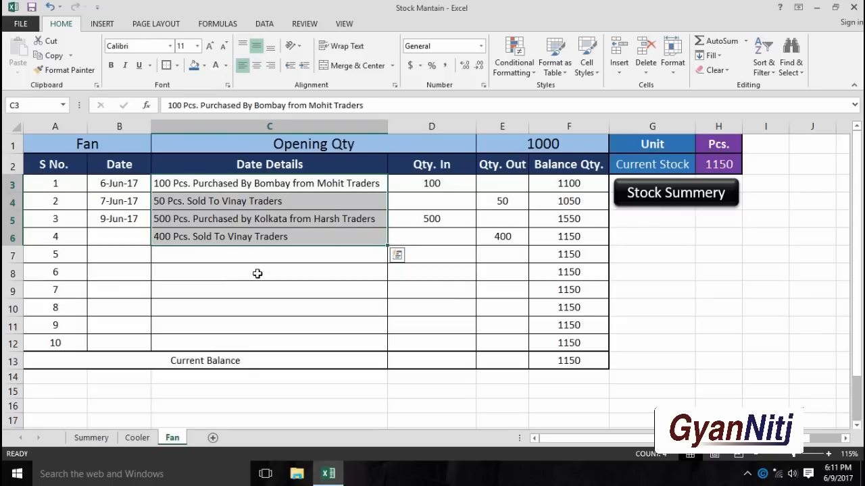
pyautogui.click(259, 274)
pyautogui.click(236, 126)
pyautogui.moveTo(225, 183); pyautogui.dragTo(271, 345)
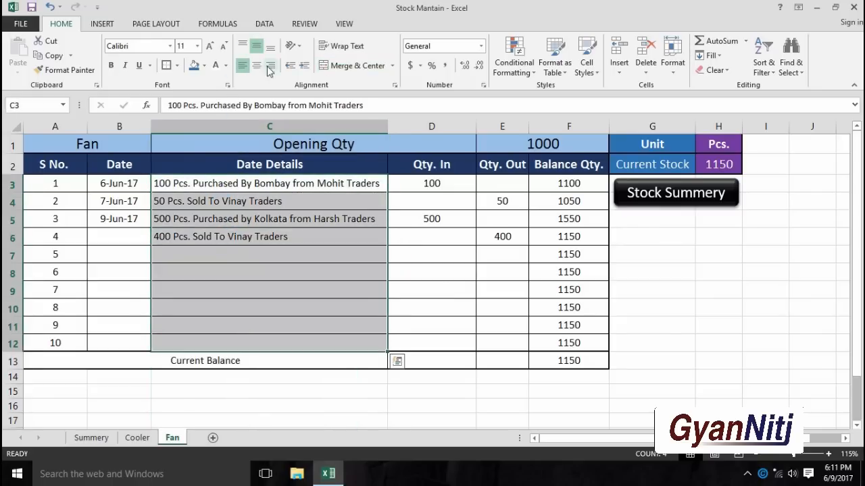
pyautogui.click(285, 254)
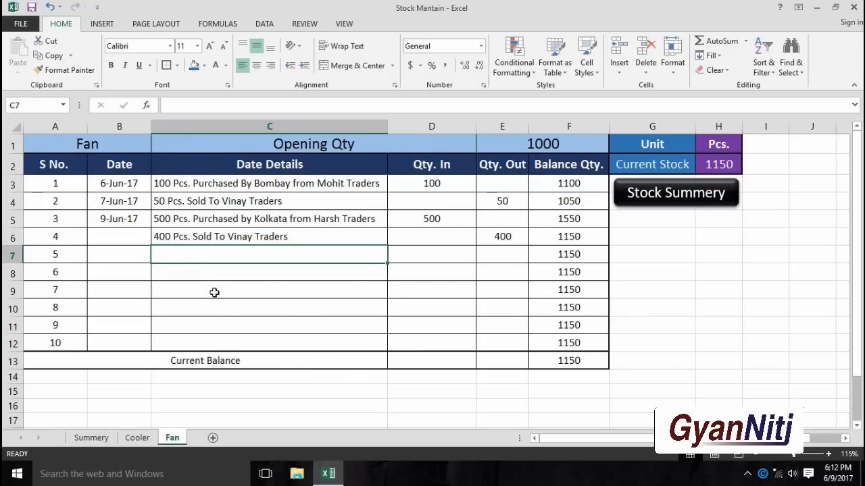
# Step: Enter the date 10 jun 17 in B6 for entry 4
pyautogui.click(129, 238)
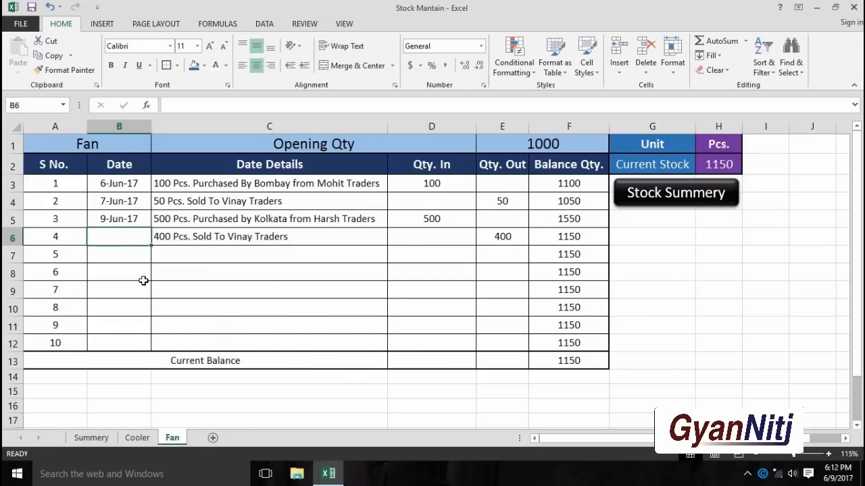
pyautogui.write('10 jun 17')
pyautogui.press('Return')
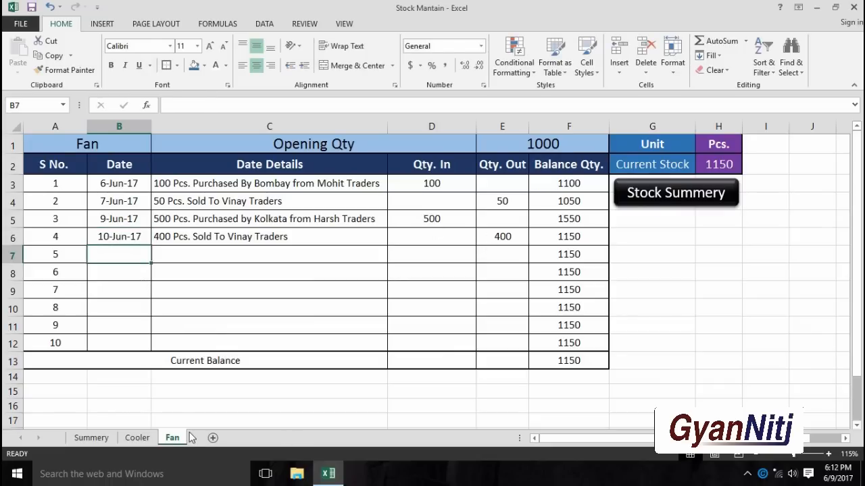
# Step: Create a copy of the Fan sheet, placed before the Fan sheet in the same workbook
pyautogui.click(137, 440)
pyautogui.click(173, 439)
pyautogui.rightClick(173, 440)
pyautogui.click(235, 332)
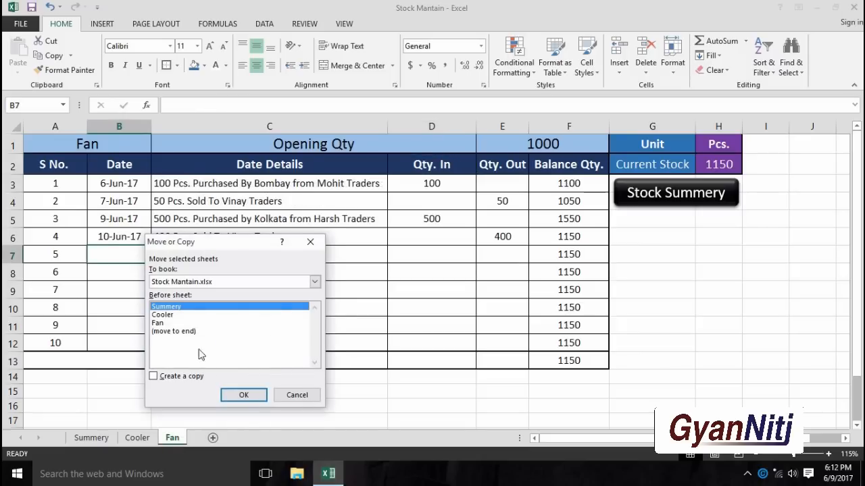
pyautogui.click(172, 322)
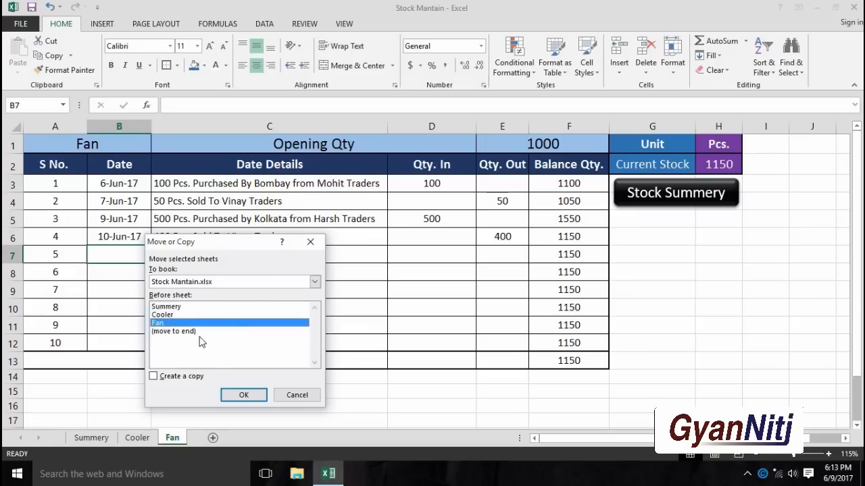
pyautogui.click(154, 376)
pyautogui.click(234, 398)
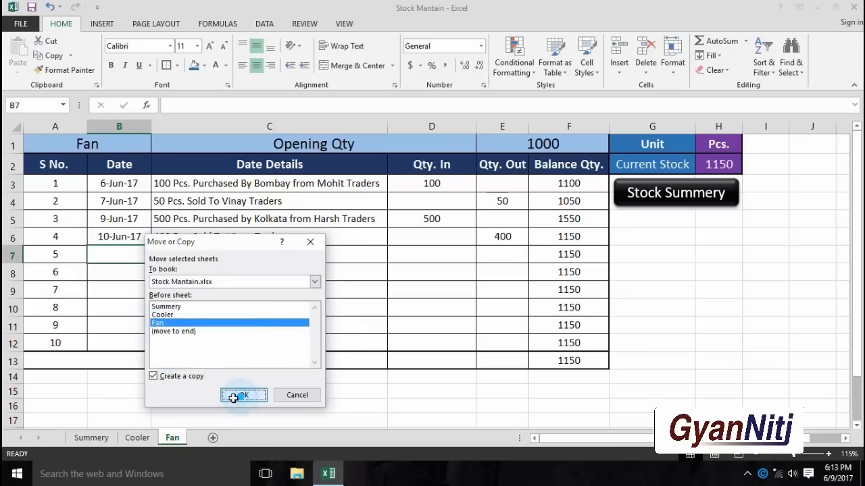
# Step: Check the stock item names on the Summery sheet and rename the copied sheet Fan (2) as L.E.D
pyautogui.click(79, 438)
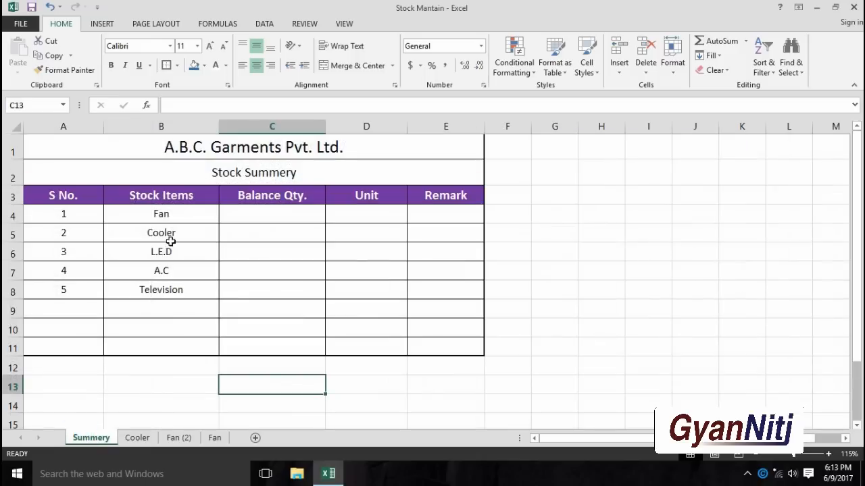
pyautogui.click(186, 440)
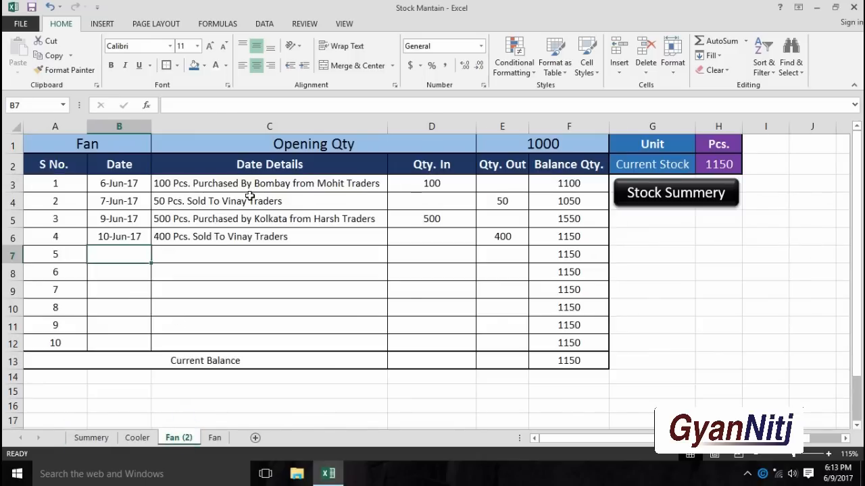
pyautogui.rightClick(178, 436)
pyautogui.click(234, 327)
pyautogui.write('L.E.D')
pyautogui.press('Return')
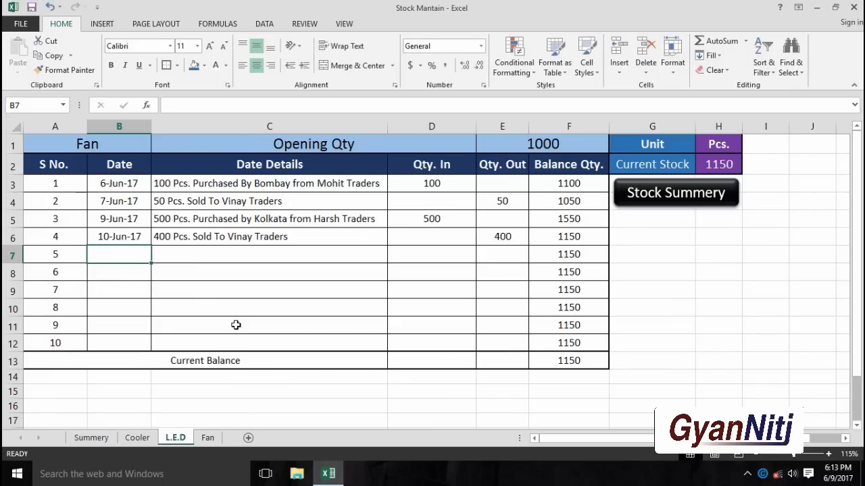
# Step: Change the item title in A1 of the Cooler sheet to "Cooler"
pyautogui.click(137, 438)
pyautogui.click(122, 148)
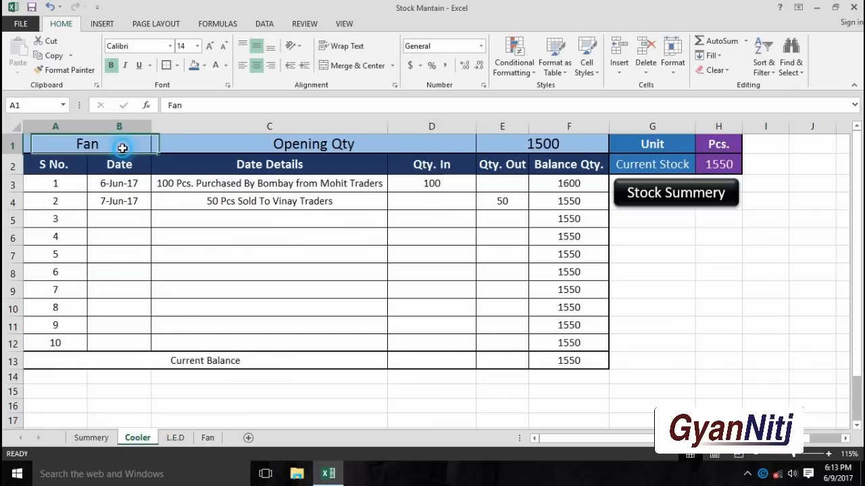
pyautogui.write('Cooletr')
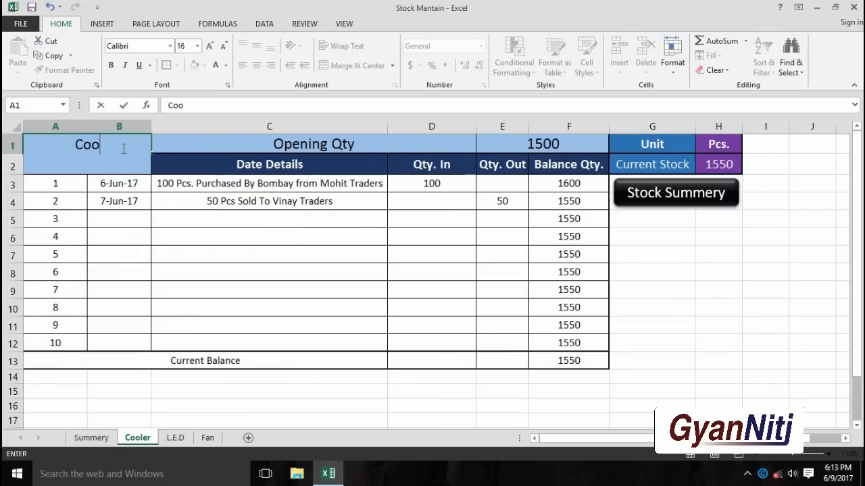
pyautogui.press('BackSpace')
pyautogui.press('Return')
# Step: Change the item title in A1 of the L.E.D sheet to "L.E.D"
pyautogui.click(174, 438)
pyautogui.click(88, 145)
pyautogui.write('L.E.D')
pyautogui.click(347, 296)
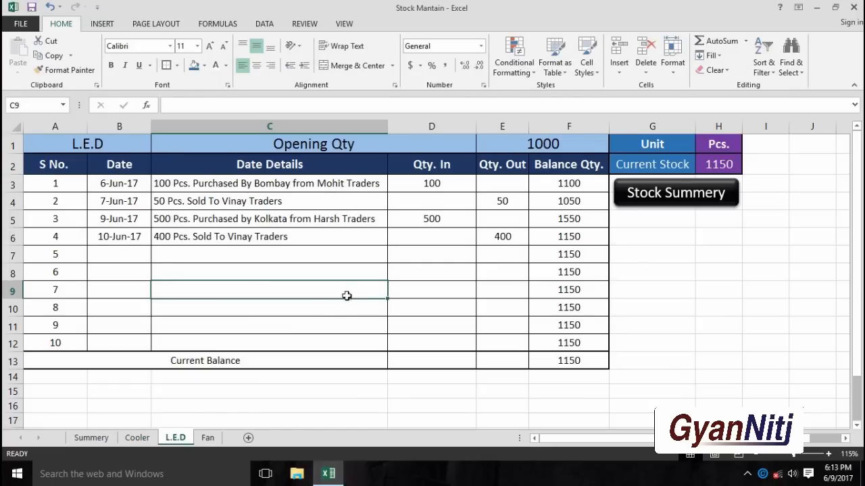
# Step: Move the L.E.D sheet after the Fan sheet and change the quantity in its C3 details to 500 Pcs
pyautogui.moveTo(176, 438); pyautogui.dragTo(220, 439)
pyautogui.doubleClick(182, 184)
pyautogui.moveTo(170, 184); pyautogui.dragTo(154, 201)
pyautogui.write('500')
pyautogui.doubleClick(189, 202)
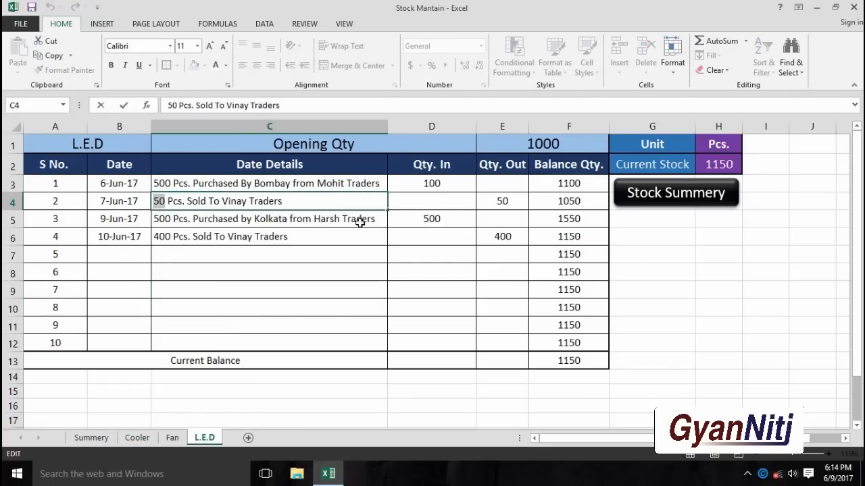
pyautogui.click(504, 195)
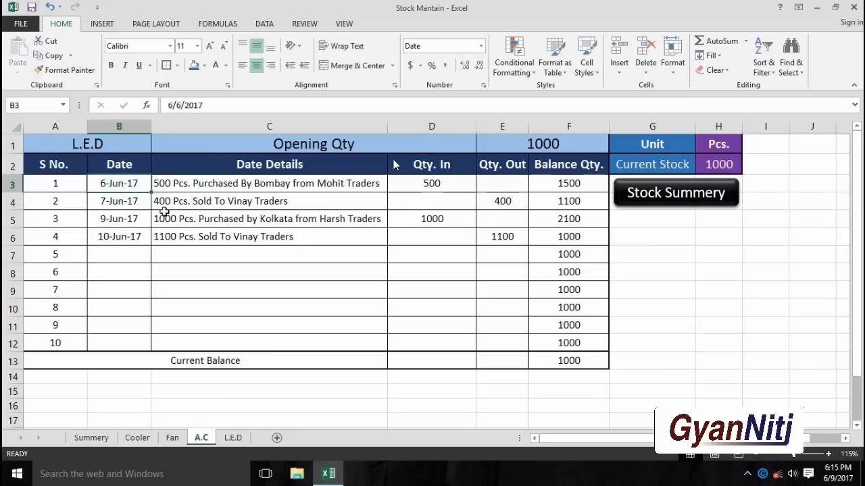
# Step: On the A.C sheet, change the quantity in the C6 details to 15 Pcs. and set the opening quantity to 100
pyautogui.doubleClick(160, 237)
pyautogui.write('15')
pyautogui.click(532, 154)
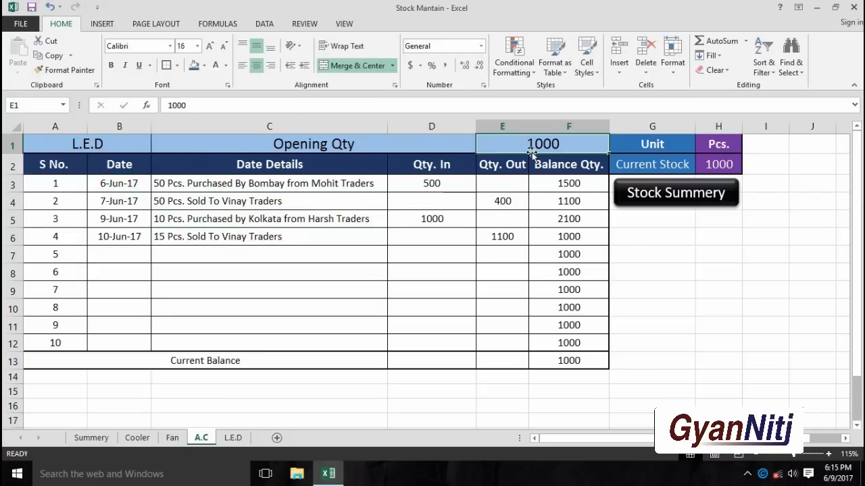
pyautogui.click(502, 254)
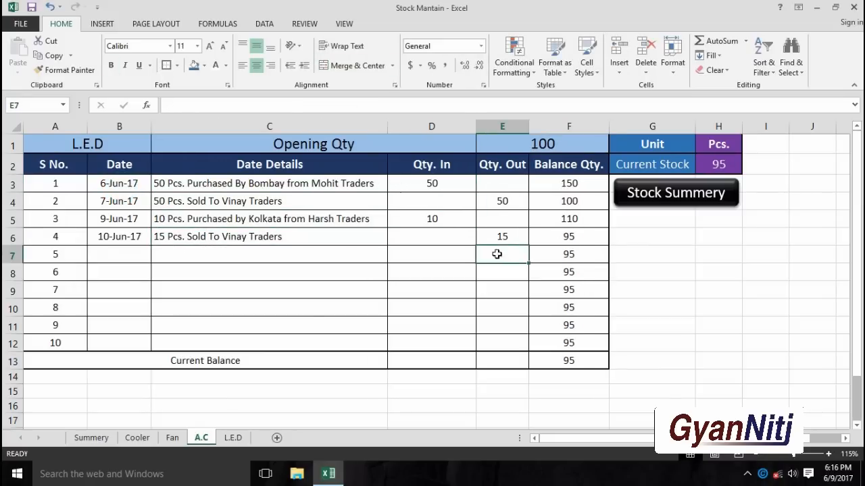
# Step: Duplicate the A.C sheet as the Television sheet and enter a quantity of 100 on it
pyautogui.rightClick(201, 438)
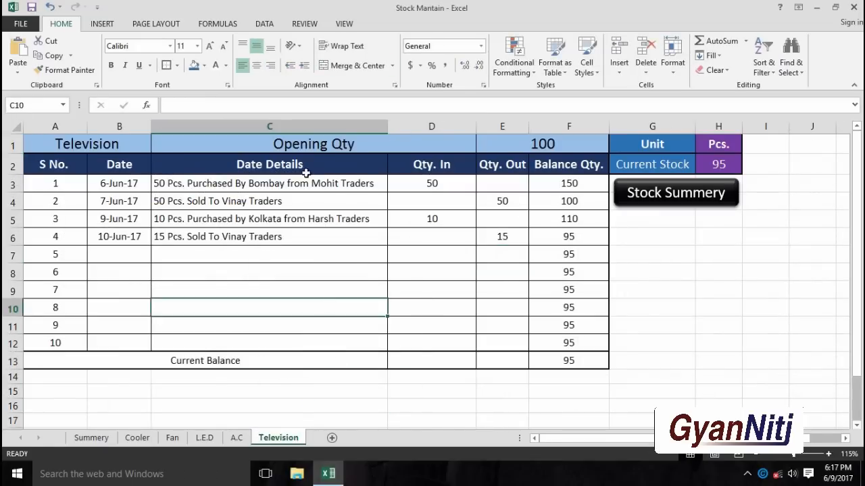
pyautogui.click(205, 438)
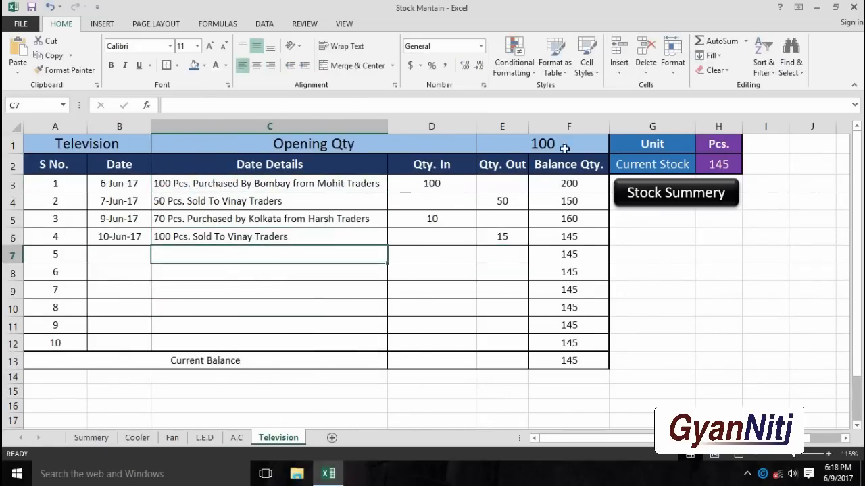
pyautogui.write('100')
pyautogui.press('Return')
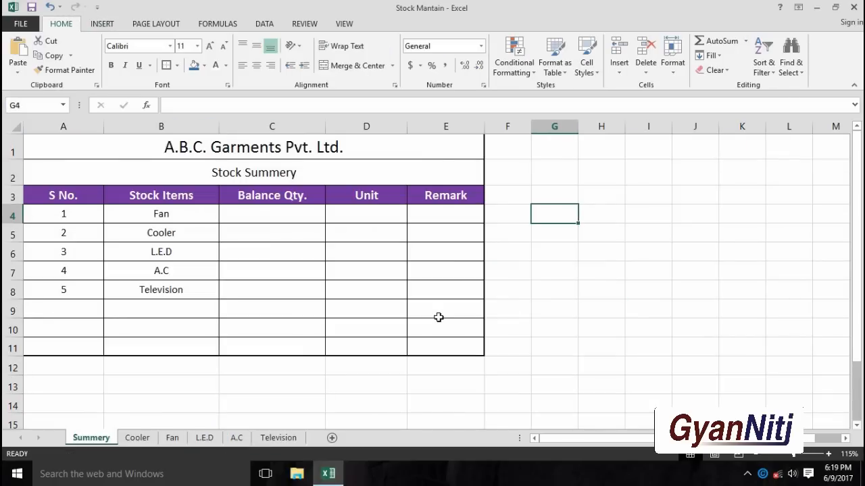
# Step: Draw a rounded rectangle about 1.99" wide and 0.22" high beside the Fan row on the Summery sheet
pyautogui.click(103, 24)
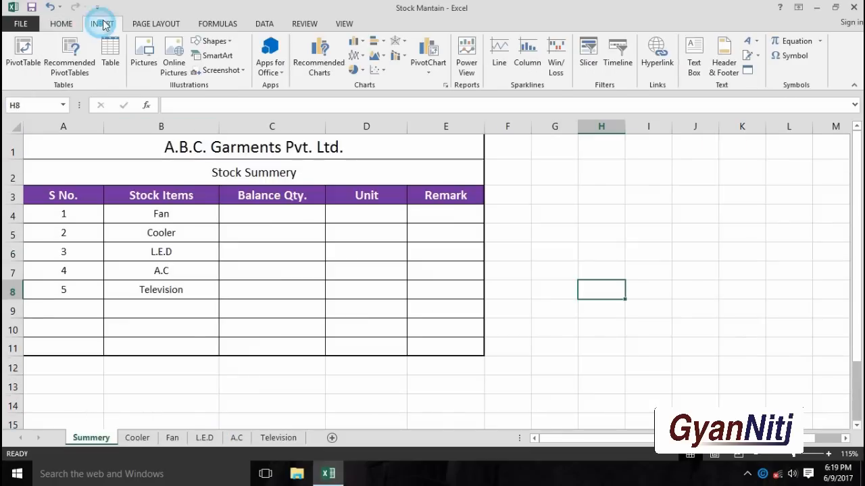
pyautogui.click(214, 40)
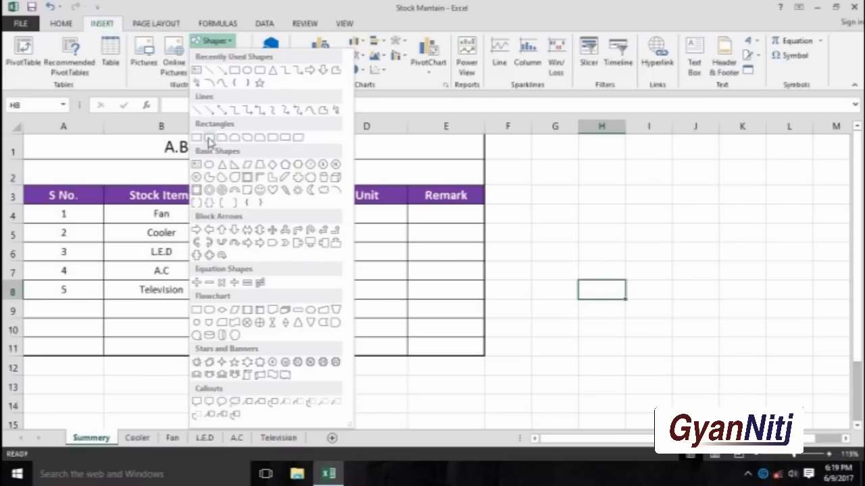
pyautogui.click(209, 140)
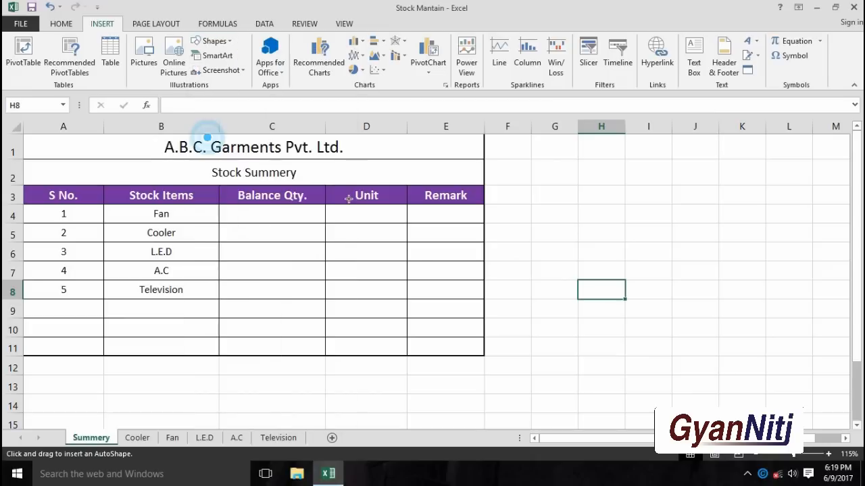
pyautogui.moveTo(488, 206); pyautogui.dragTo(628, 220)
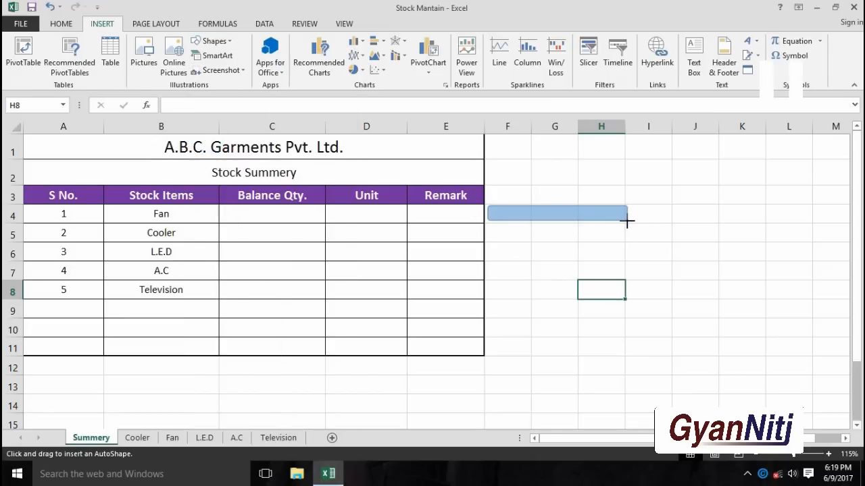
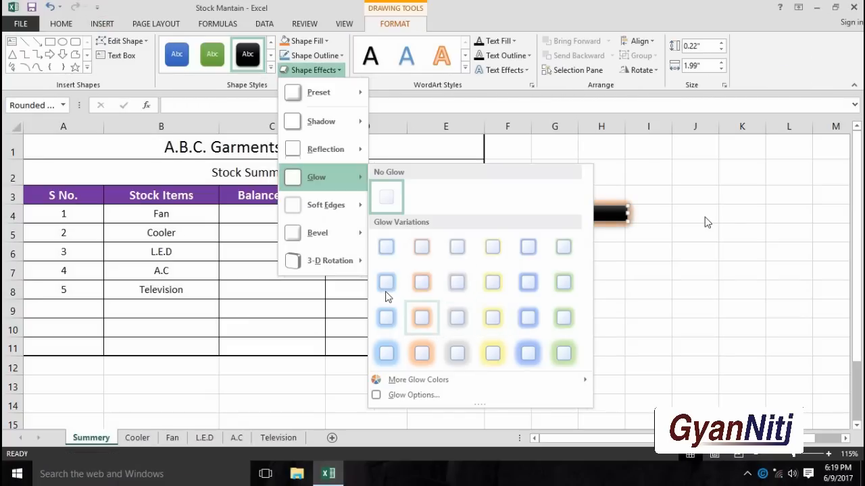
# Step: Apply the first bevel variation to the black "Click Here For Details" shape beside the Fan row
pyautogui.moveTo(330, 150)
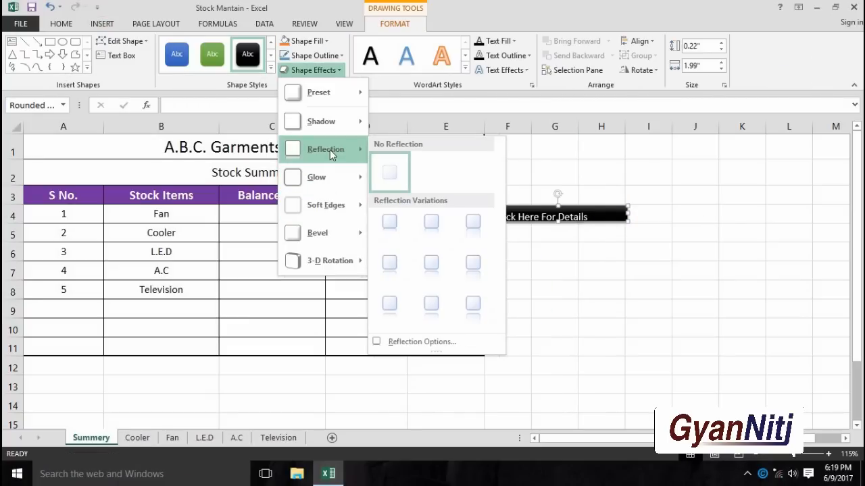
pyautogui.moveTo(327, 239)
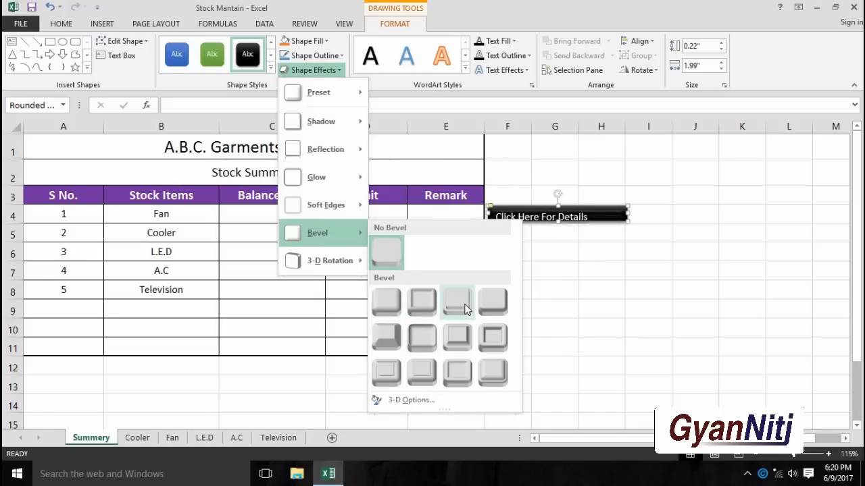
pyautogui.click(386, 308)
pyautogui.click(541, 251)
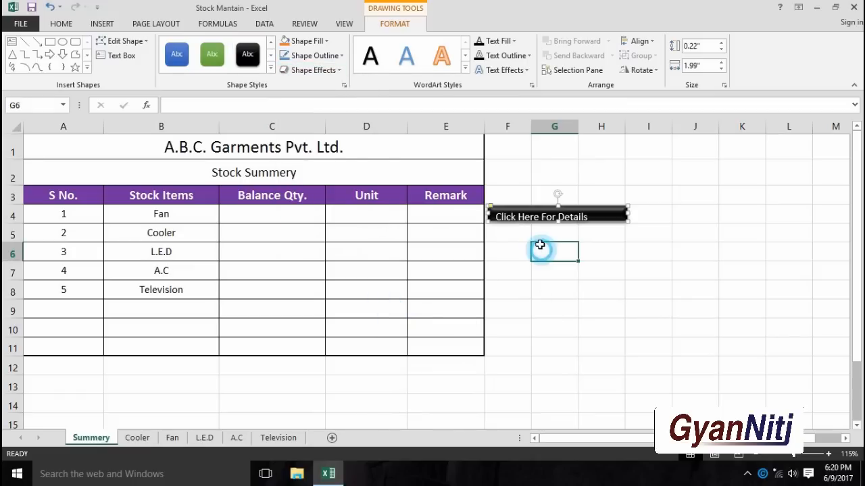
# Step: Centre the "Click Here For Details" text horizontally and vertically within its shape
pyautogui.click(556, 217)
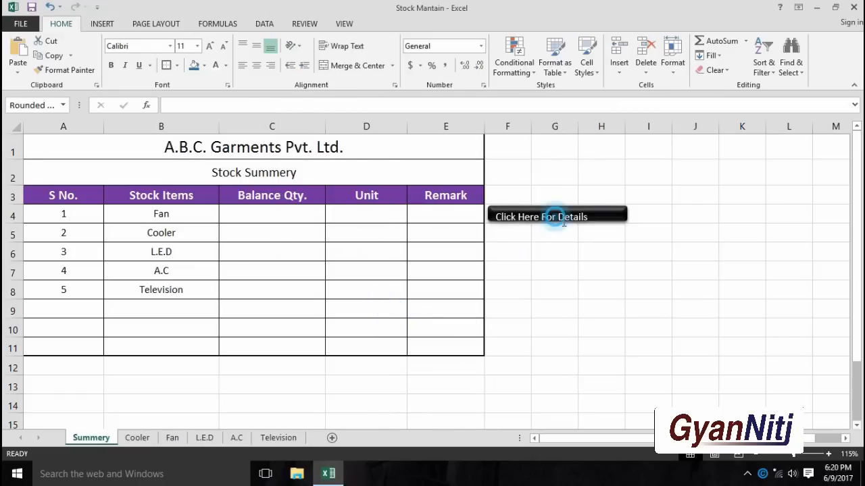
pyautogui.click(614, 231)
pyautogui.click(612, 212)
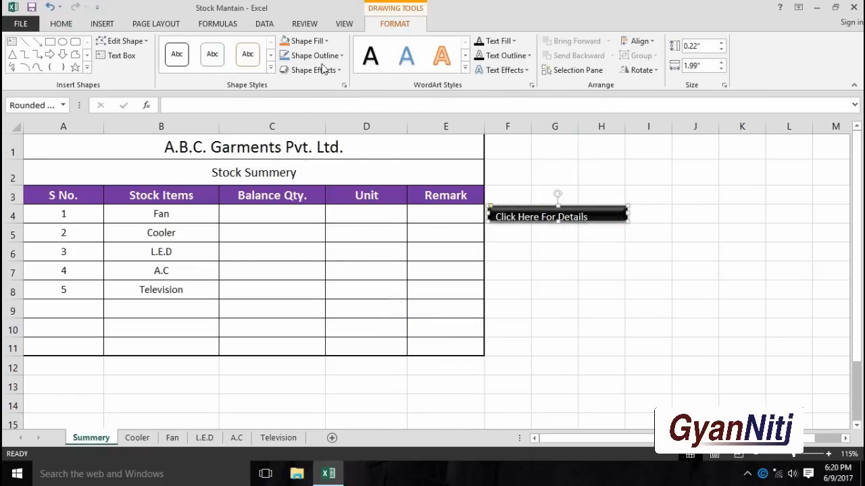
pyautogui.click(102, 25)
pyautogui.click(61, 24)
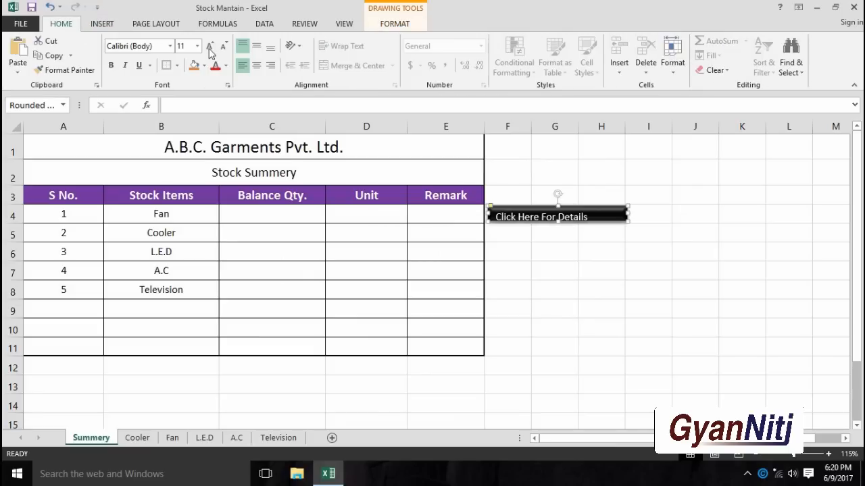
pyautogui.click(257, 46)
pyautogui.click(257, 66)
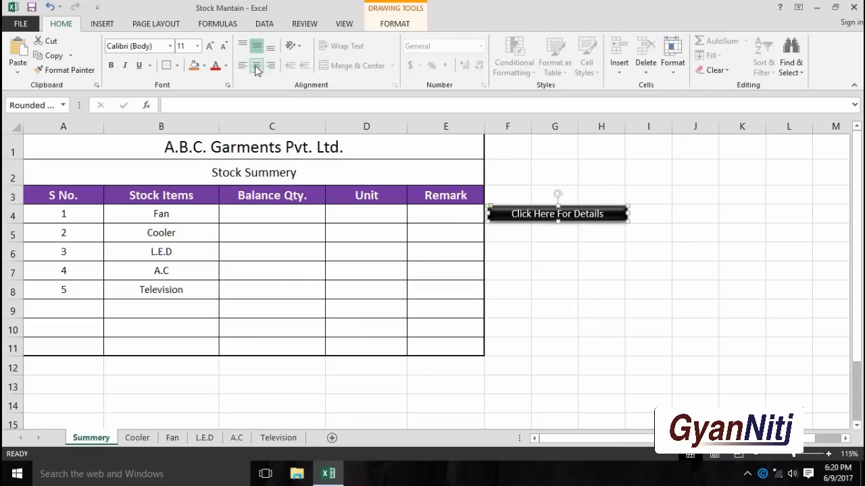
pyautogui.click(605, 379)
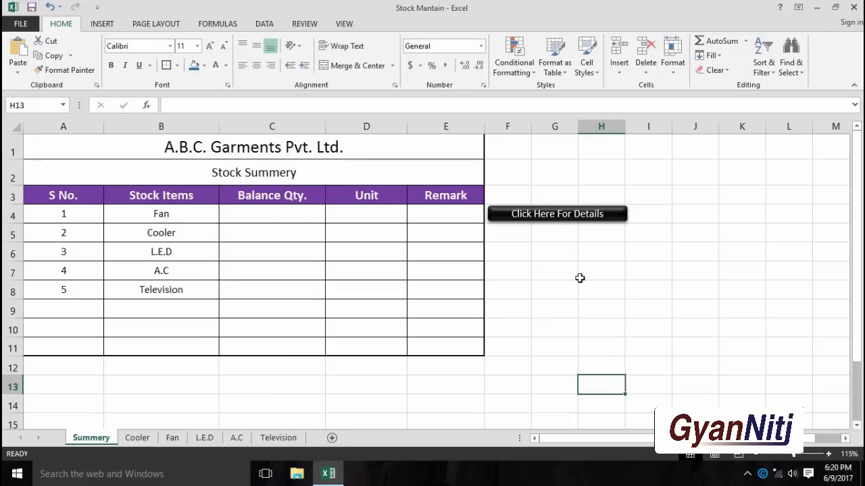
# Step: Copy the details button repeatedly down the sheet so that rows 5 to 11 each have one beside them
pyautogui.click(618, 212)
pyautogui.moveTo(618, 212); pyautogui.dragTo(620, 284)
pyautogui.click(630, 216)
pyautogui.click(615, 210)
pyautogui.keyDown('ctrl'); pyautogui.click(615, 237); pyautogui.keyUp('ctrl')
pyautogui.click(633, 308)
pyautogui.click(621, 214)
pyautogui.keyDown('ctrl'); pyautogui.click(625, 232); pyautogui.keyUp('ctrl')
pyautogui.keyDown('ctrl'); pyautogui.click(618, 251); pyautogui.keyUp('ctrl')
pyautogui.keyDown('ctrl'); pyautogui.click(622, 272); pyautogui.keyUp('ctrl')
pyautogui.moveTo(622, 273); pyautogui.dragTo(616, 360)
pyautogui.click(651, 326)
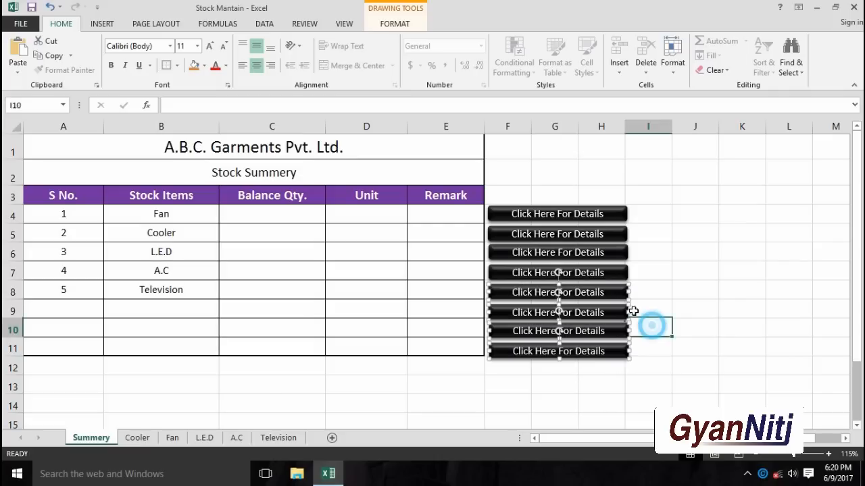
# Step: Remove the surplus details buttons below row 8 and align the A.C and Television buttons with their rows
pyautogui.click(623, 273)
pyautogui.press('Up')
pyautogui.press('Up')
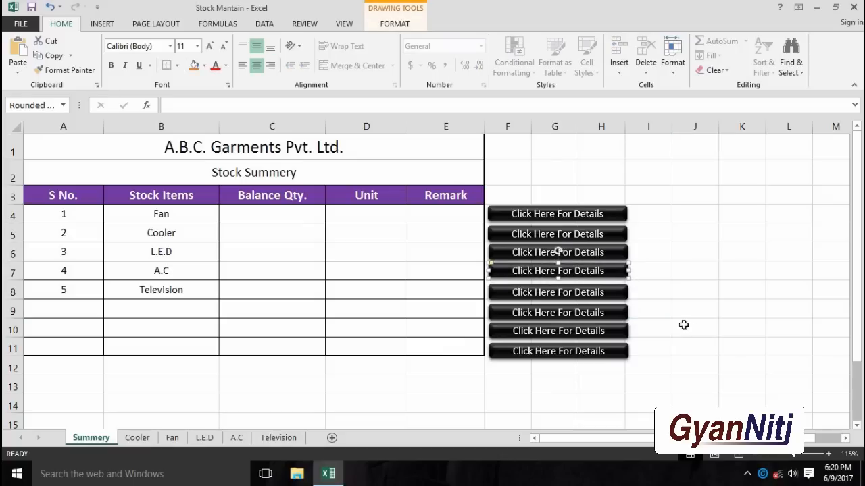
pyautogui.click(684, 325)
pyautogui.moveTo(613, 348); pyautogui.dragTo(611, 292)
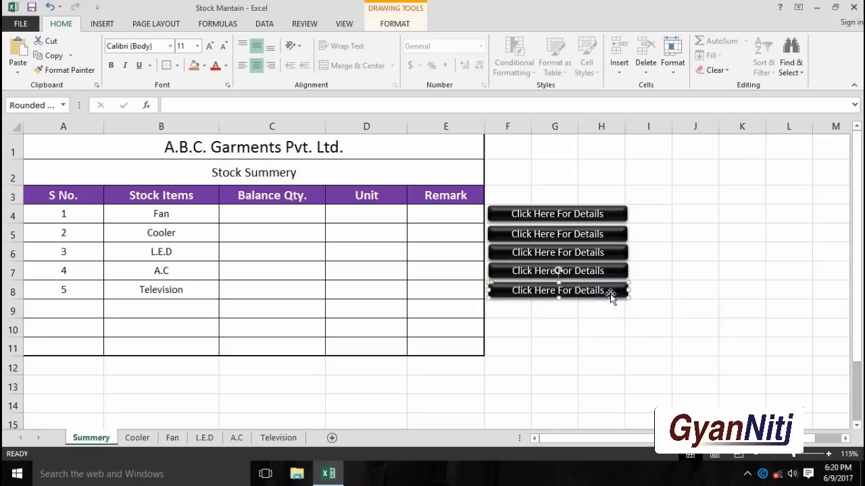
pyautogui.click(678, 308)
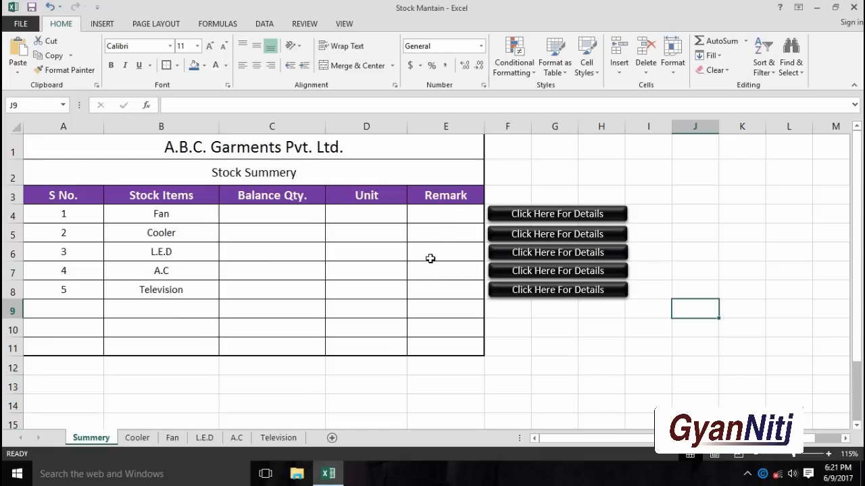
# Step: Link the Fan balance quantity in C4 of the Summery sheet to the current stock in Fan!H2
pyautogui.scroll(1, 596, 241)
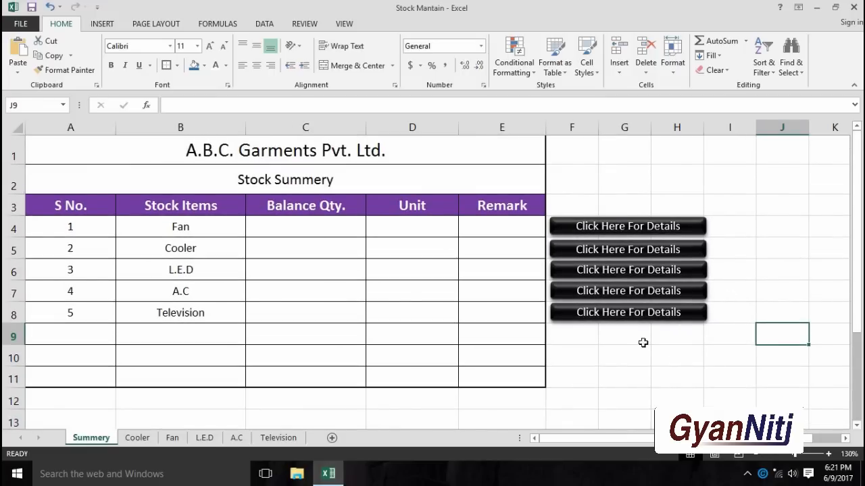
pyautogui.click(620, 344)
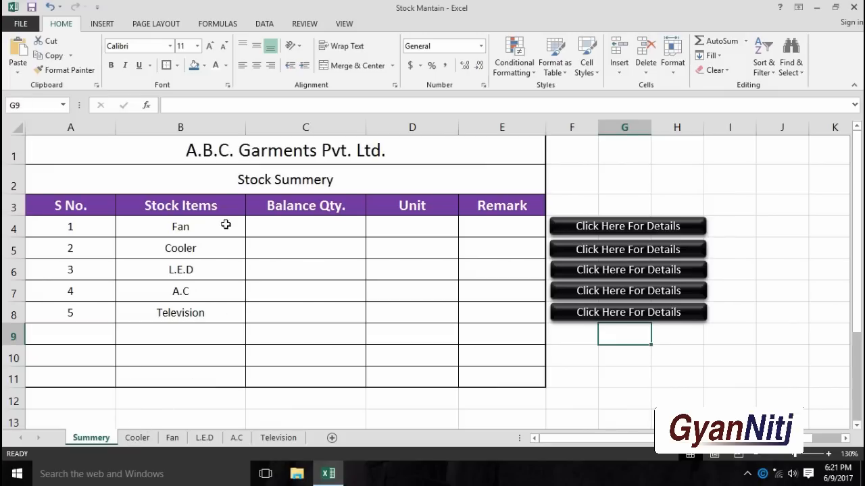
pyautogui.click(283, 227)
pyautogui.write('=')
pyautogui.click(172, 437)
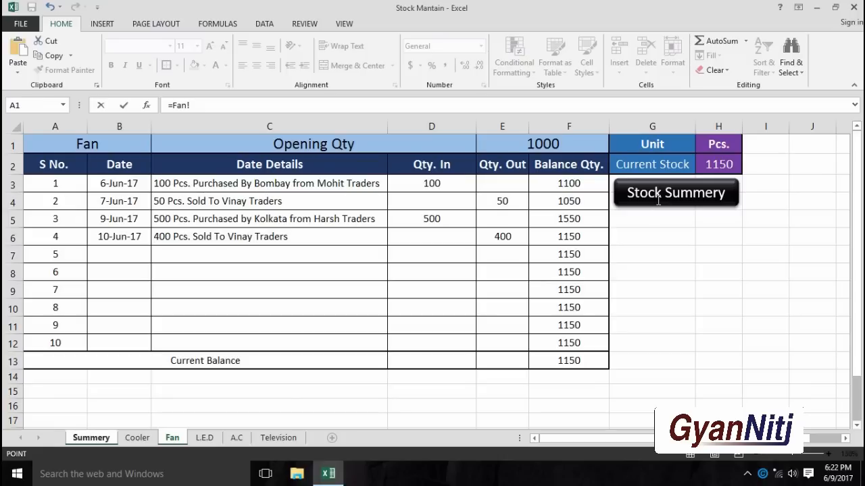
pyautogui.click(718, 167)
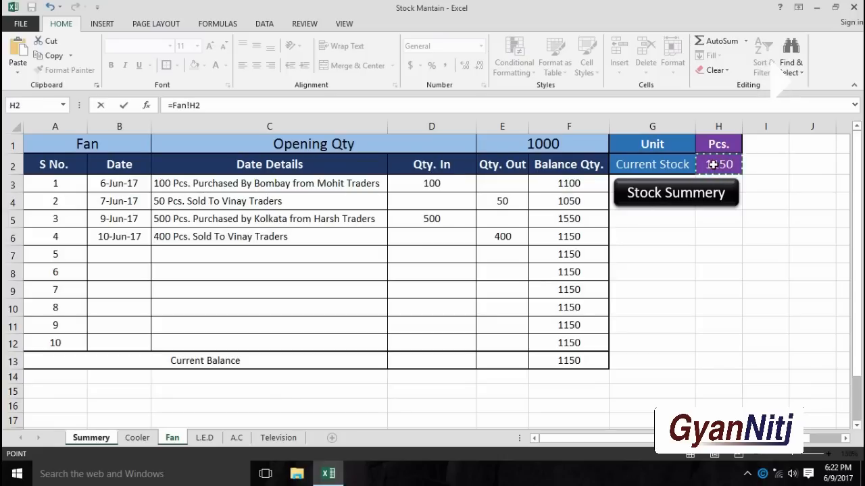
pyautogui.press('Return')
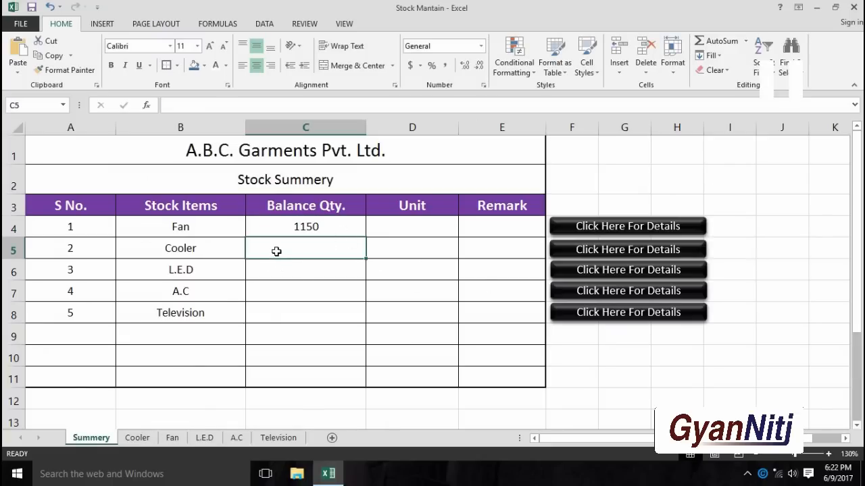
# Step: Link the Cooler and L.E.D balance quantities in C5 and C6 to the current stock in H2 of their sheets
pyautogui.write('=')
pyautogui.click(137, 438)
pyautogui.click(716, 166)
pyautogui.press('Return')
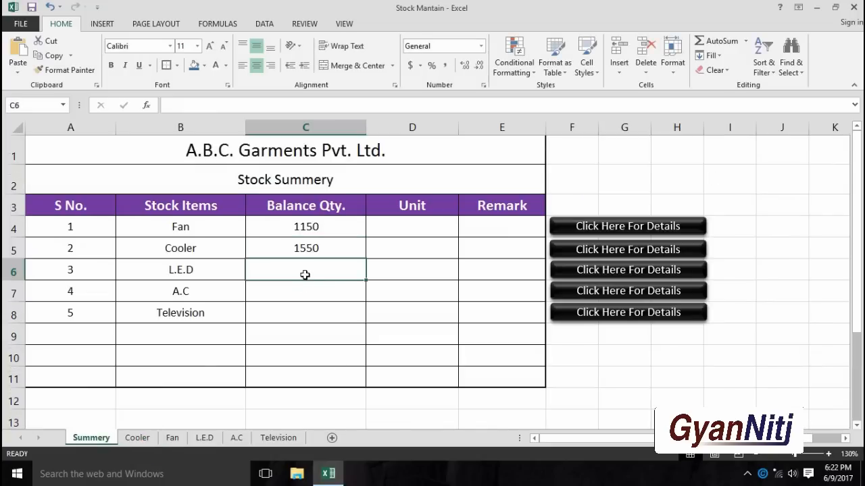
pyautogui.write('=')
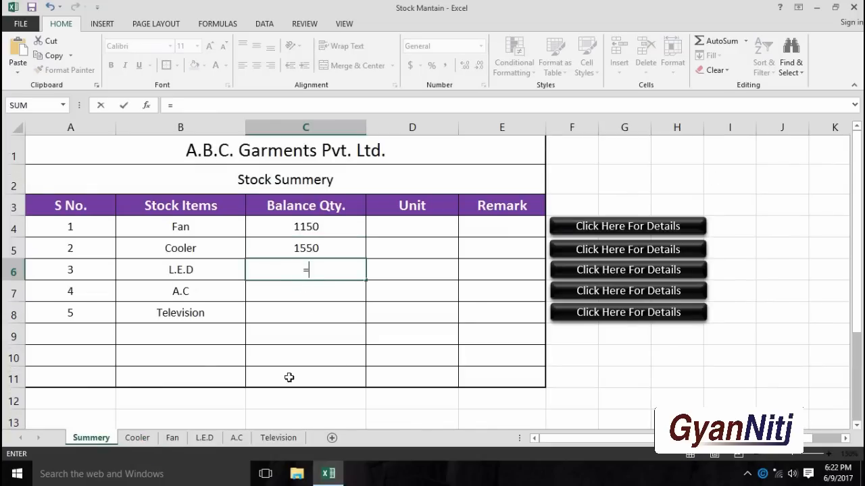
pyautogui.click(204, 438)
pyautogui.click(715, 164)
pyautogui.press('Return')
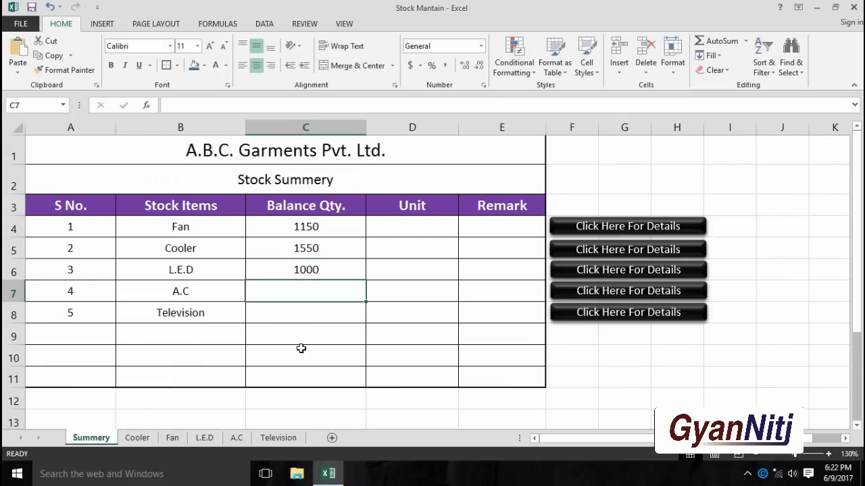
# Step: Link the A.C and Television balance quantities in C7 and C8 to the current stock in H2 of their sheets
pyautogui.write('=')
pyautogui.click(236, 438)
pyautogui.click(718, 166)
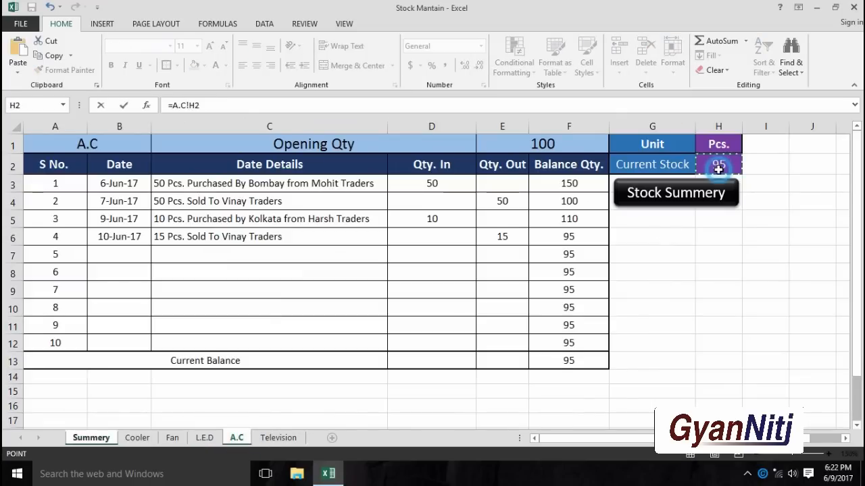
pyautogui.press('Return')
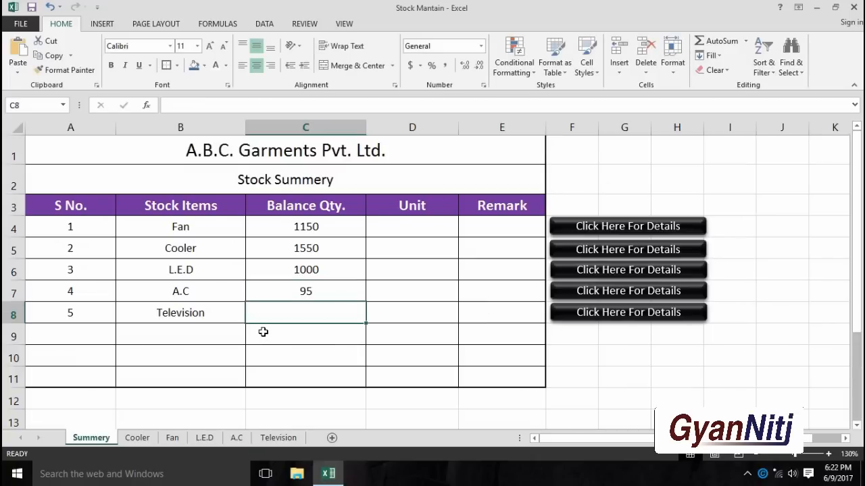
pyautogui.write('=')
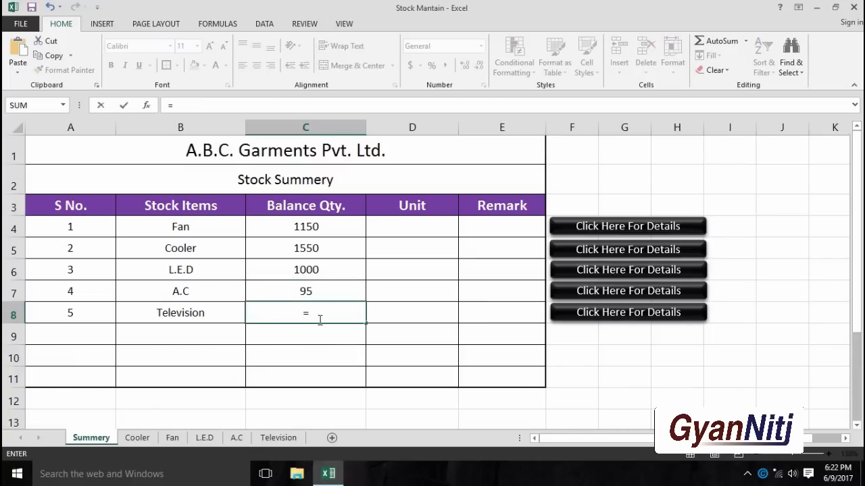
pyautogui.click(279, 438)
pyautogui.click(718, 164)
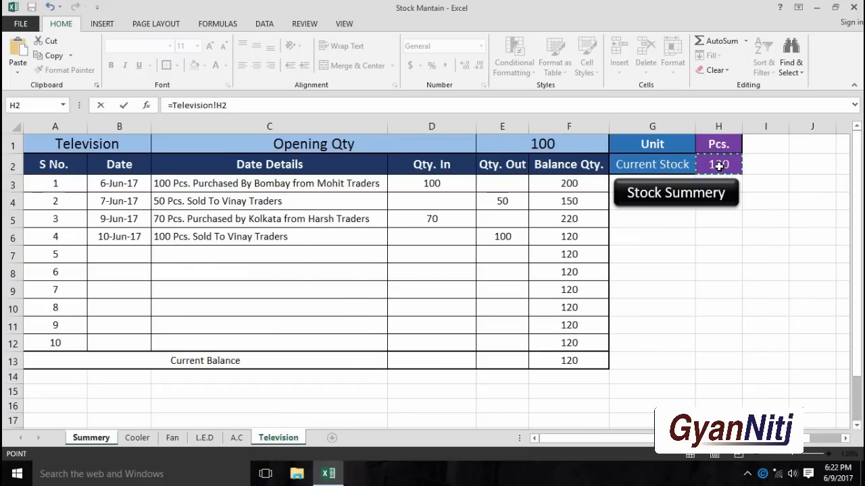
pyautogui.press('Return')
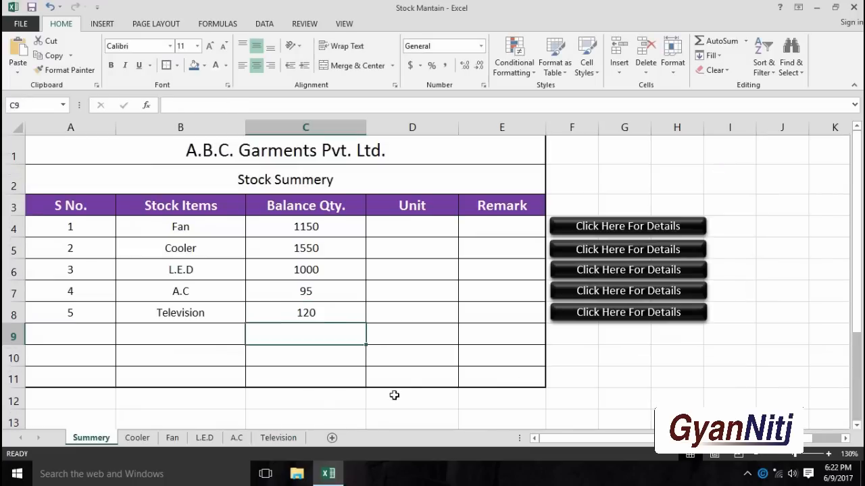
# Step: Link the Fan and Cooler unit cells D4 and D5 to the unit in H1 of the Cooler sheet
pyautogui.click(387, 229)
pyautogui.write('=')
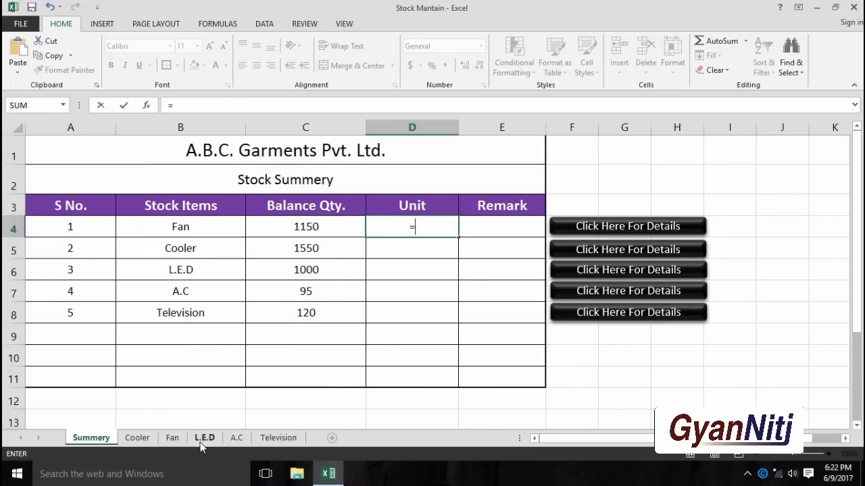
pyautogui.click(138, 437)
pyautogui.click(721, 146)
pyautogui.press('Return')
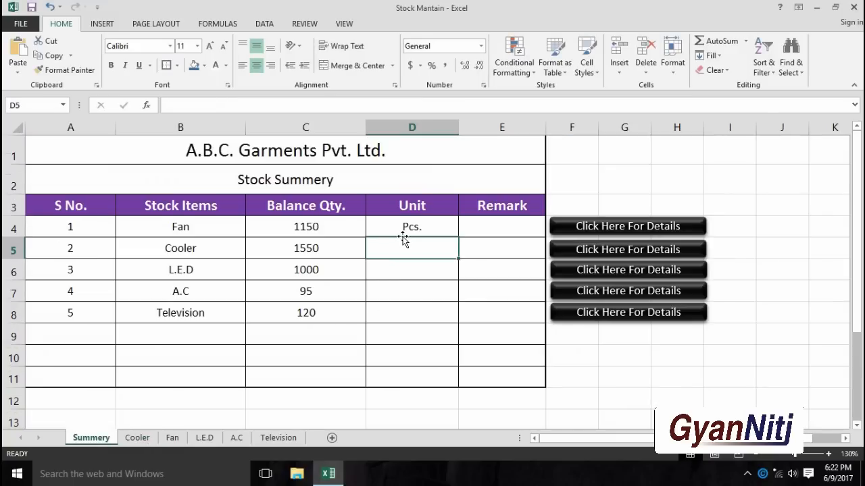
pyautogui.write('=')
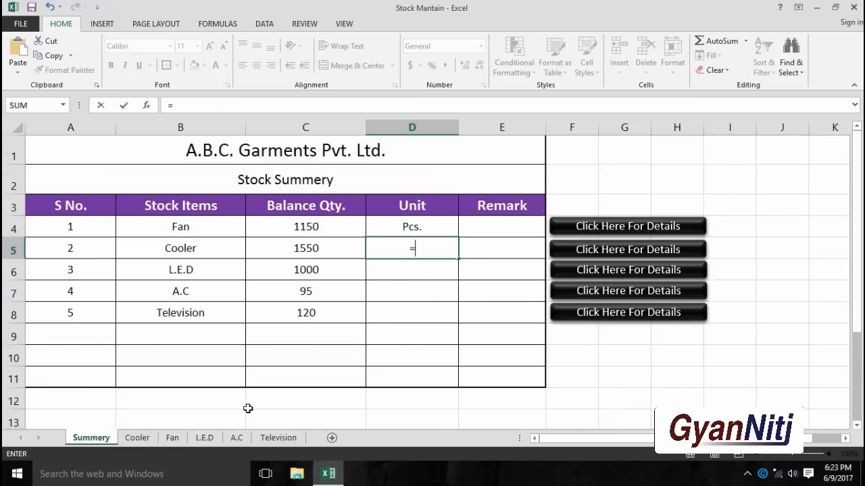
pyautogui.click(137, 437)
pyautogui.click(720, 145)
pyautogui.press('Return')
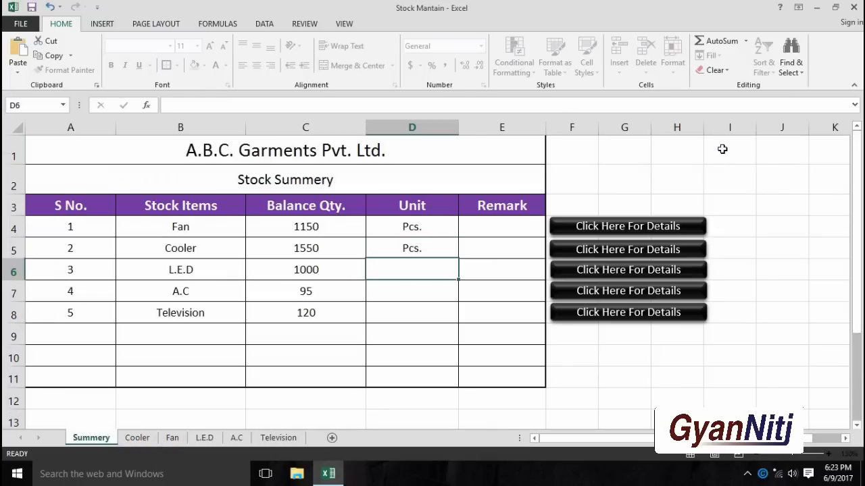
# Step: Link the L.E.D and A.C unit cells D6 and D7 to the unit in H1 of their respective sheets
pyautogui.write('=')
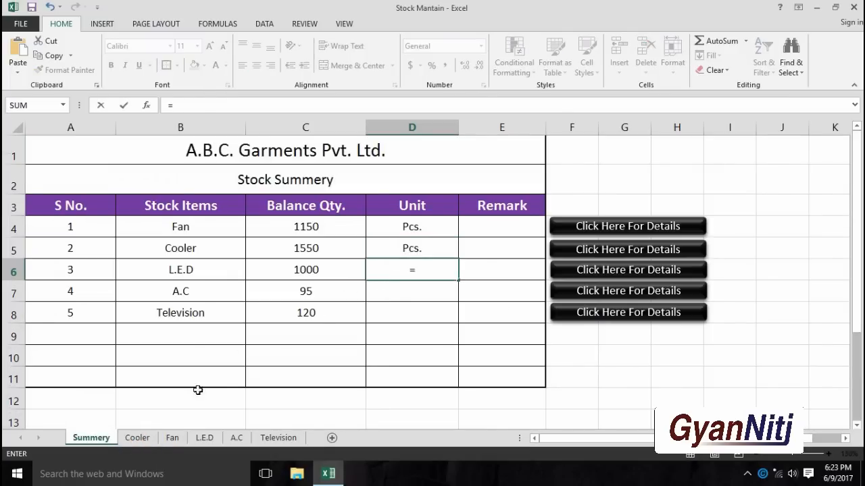
pyautogui.click(204, 437)
pyautogui.click(719, 145)
pyautogui.press('Return')
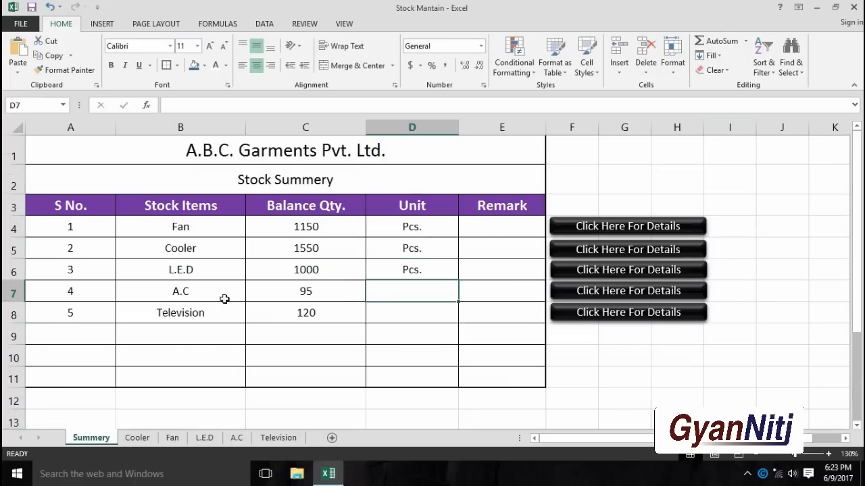
pyautogui.write('=')
pyautogui.click(236, 438)
pyautogui.click(718, 144)
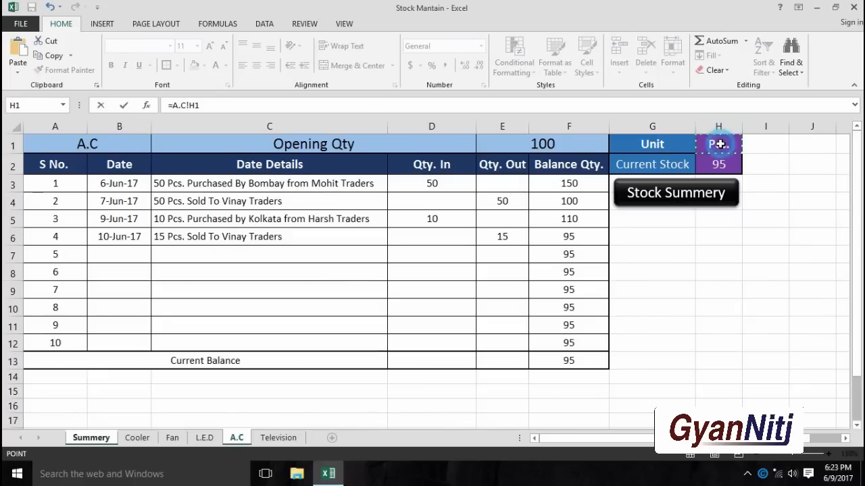
pyautogui.press('Return')
# Step: Link the Television unit cell D8 to the unit in H1 of the Television sheet
pyautogui.write('=')
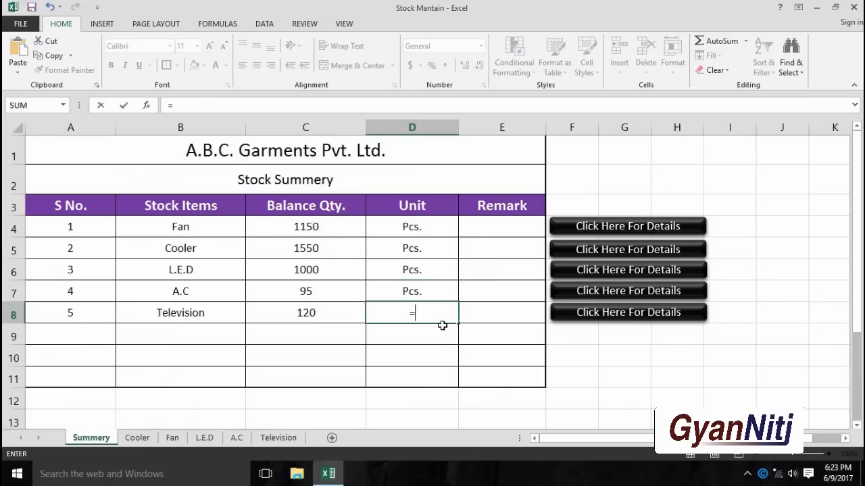
pyautogui.click(278, 438)
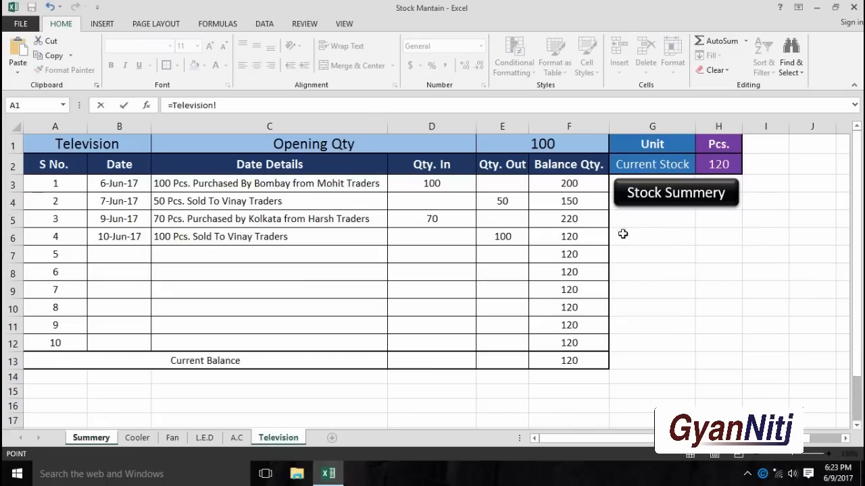
pyautogui.click(727, 151)
pyautogui.press('Return')
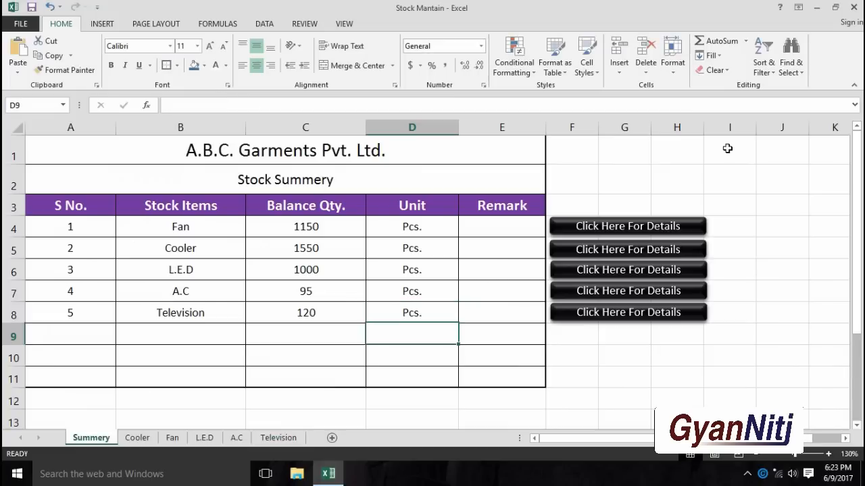
# Step: Relink the Fan unit cell D4 on the summary sheet to the unit in H1 of the Fan sheet
pyautogui.click(430, 230)
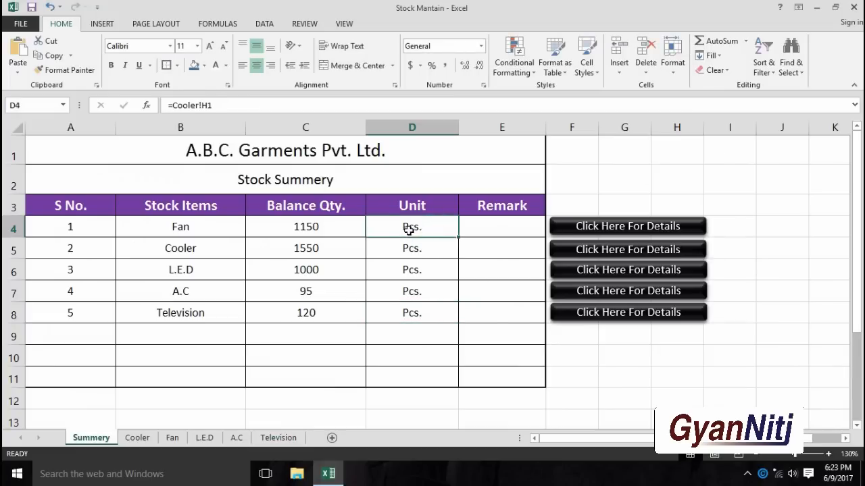
pyautogui.write('=')
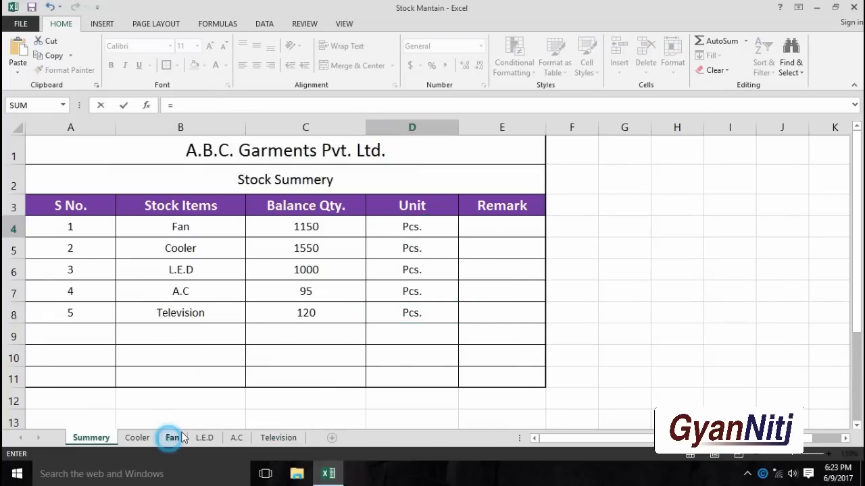
pyautogui.click(173, 438)
pyautogui.click(714, 148)
pyautogui.press('Return')
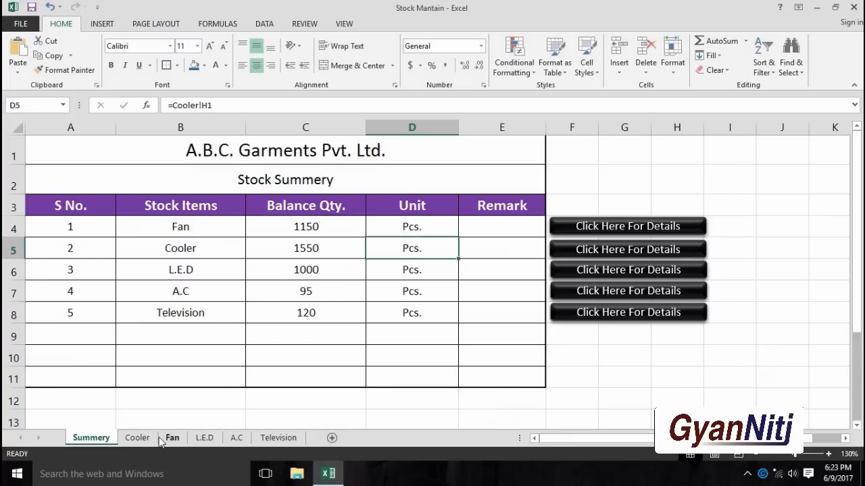
# Step: Move the Cooler sheet after the Fan sheet and return to the Summery sheet
pyautogui.click(137, 437)
pyautogui.moveTo(194, 440); pyautogui.dragTo(196, 439)
pyautogui.click(207, 395)
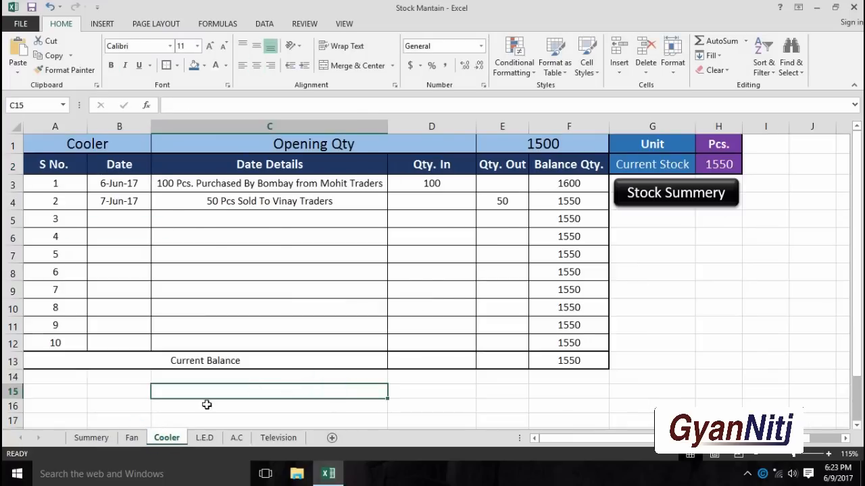
pyautogui.click(132, 437)
pyautogui.click(91, 438)
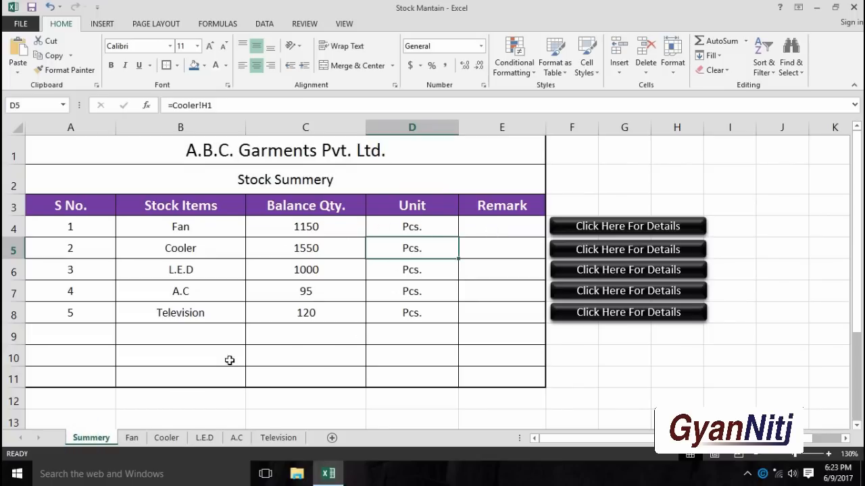
# Step: Hyperlink the Fan row's details button to cell A1 of the Fan sheet and follow the link
pyautogui.click(614, 224)
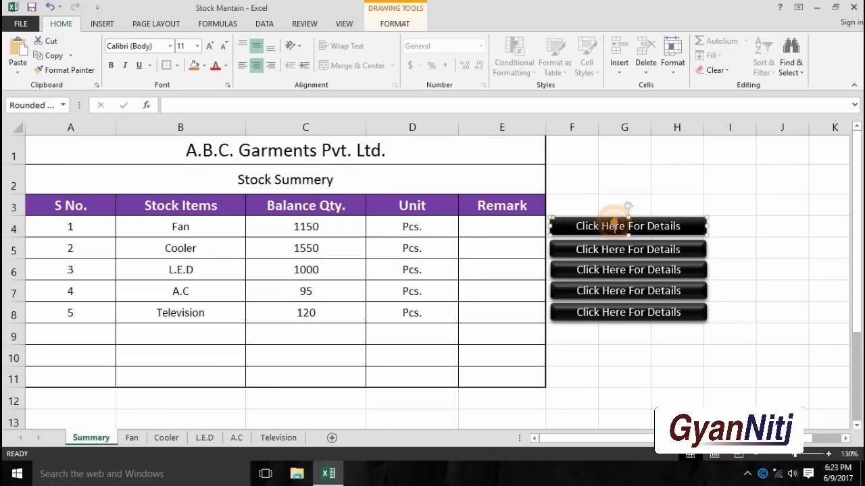
pyautogui.rightClick(615, 223)
pyautogui.click(640, 359)
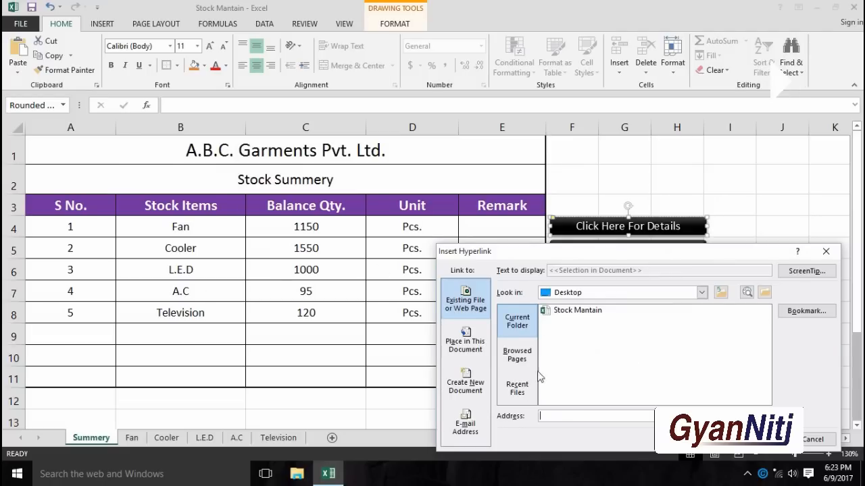
pyautogui.click(478, 347)
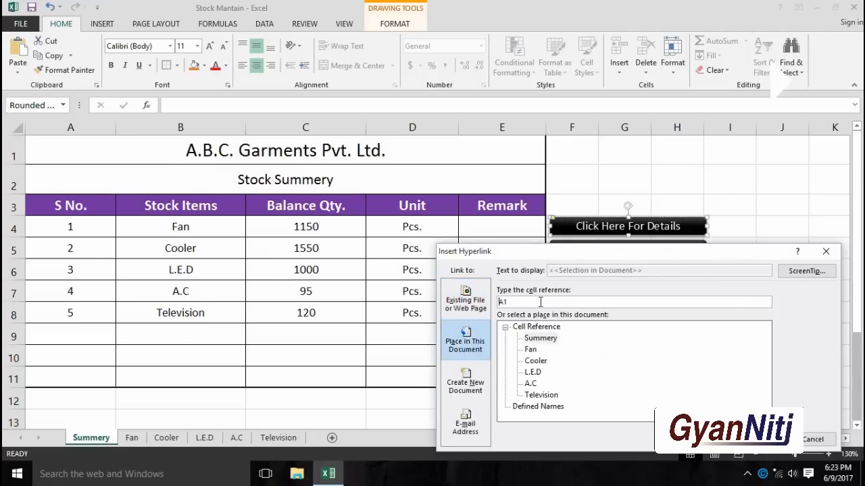
pyautogui.doubleClick(531, 350)
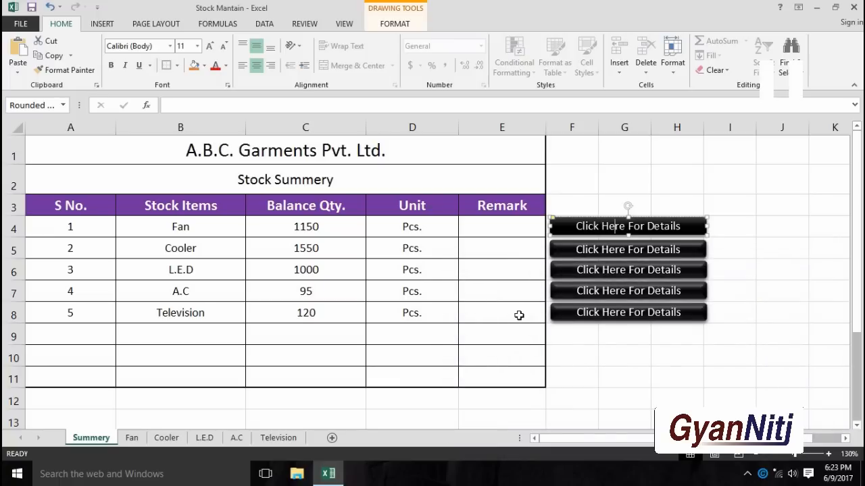
pyautogui.click(604, 350)
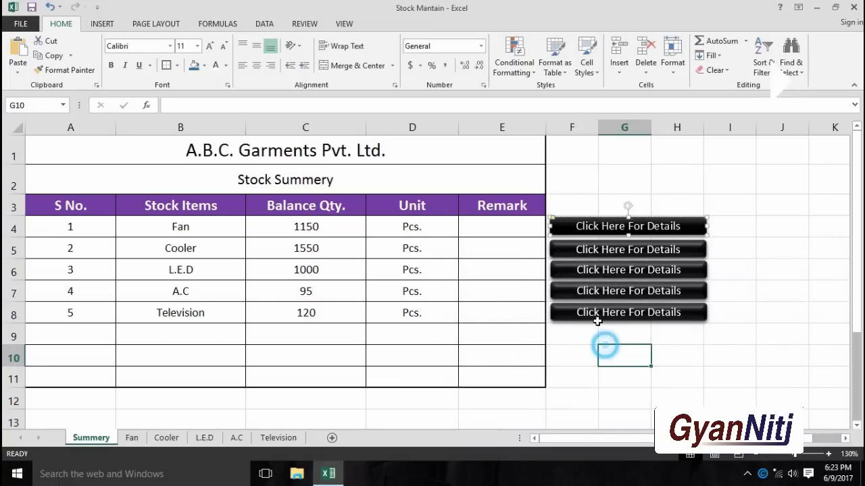
pyautogui.click(608, 224)
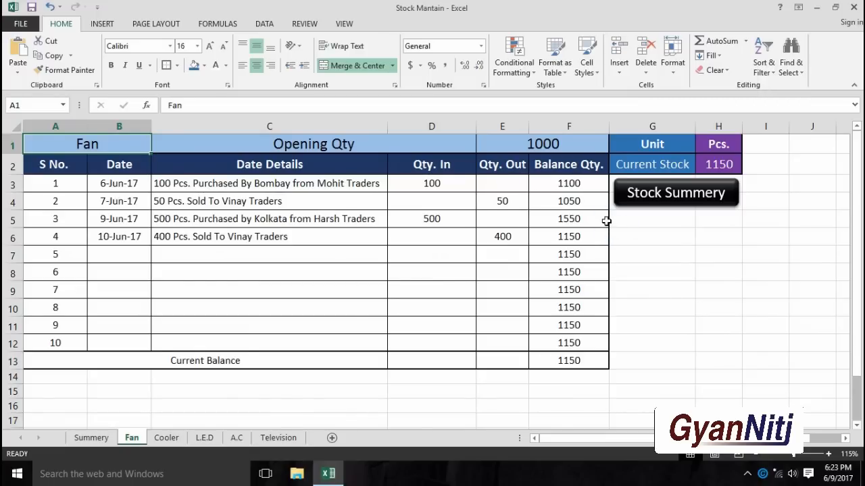
# Step: Hyperlink the Fan sheet's Stock Summery button to cell A1 of the Summery sheet and follow the link
pyautogui.rightClick(672, 192)
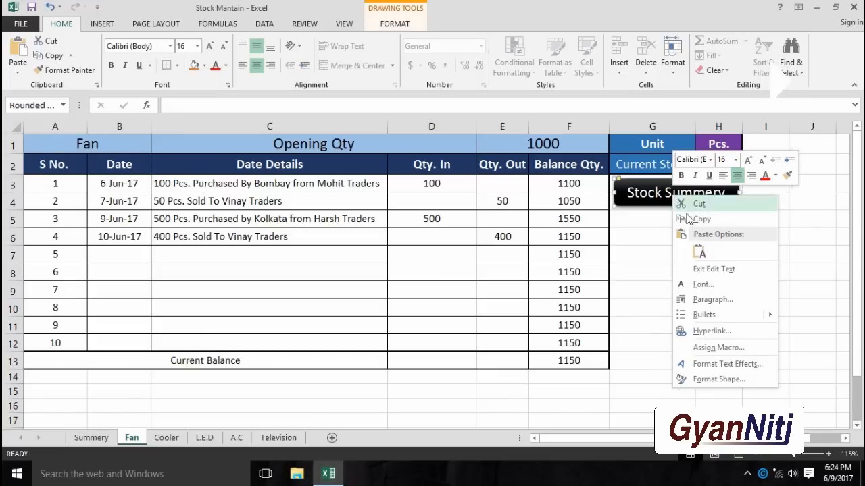
pyautogui.click(706, 331)
pyautogui.click(560, 312)
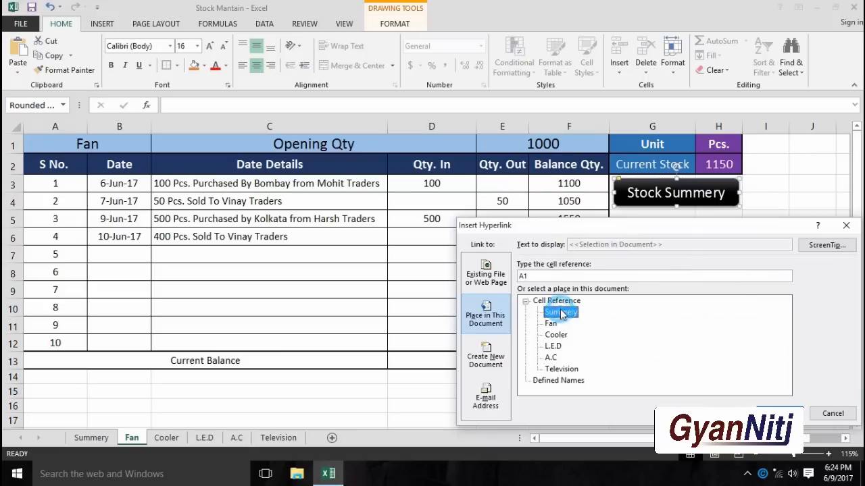
pyautogui.click(773, 409)
pyautogui.click(700, 324)
pyautogui.click(675, 198)
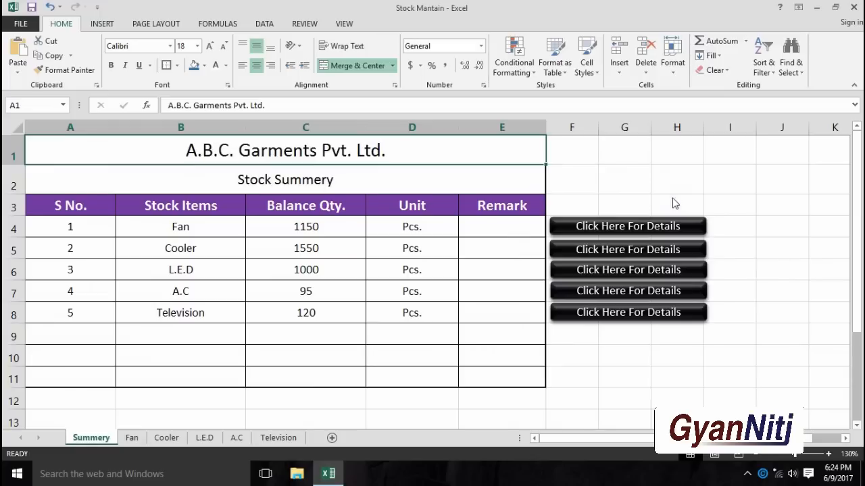
# Step: Hyperlink the Cooler row's details button to cell A1 of the Cooler sheet and follow the link
pyautogui.rightClick(579, 249)
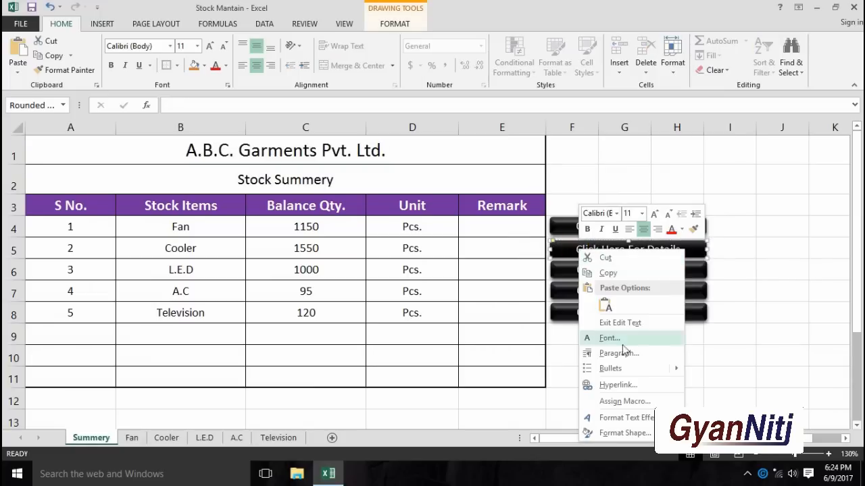
pyautogui.click(626, 385)
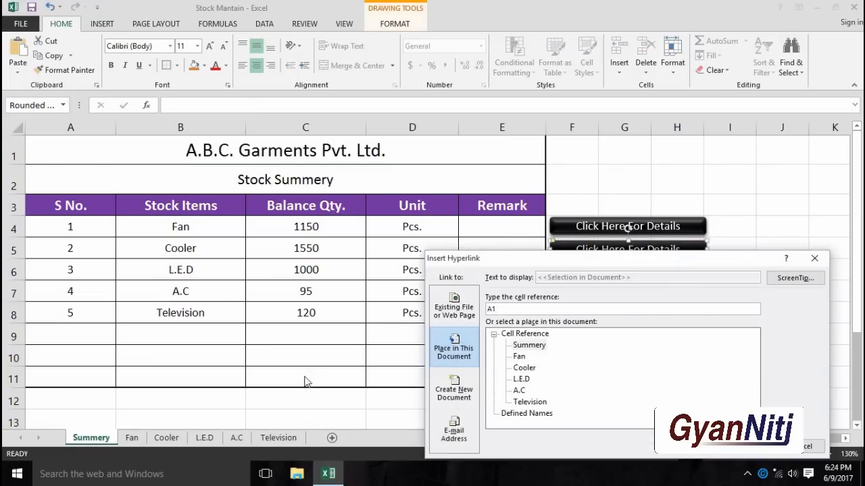
pyautogui.doubleClick(531, 372)
pyautogui.click(645, 369)
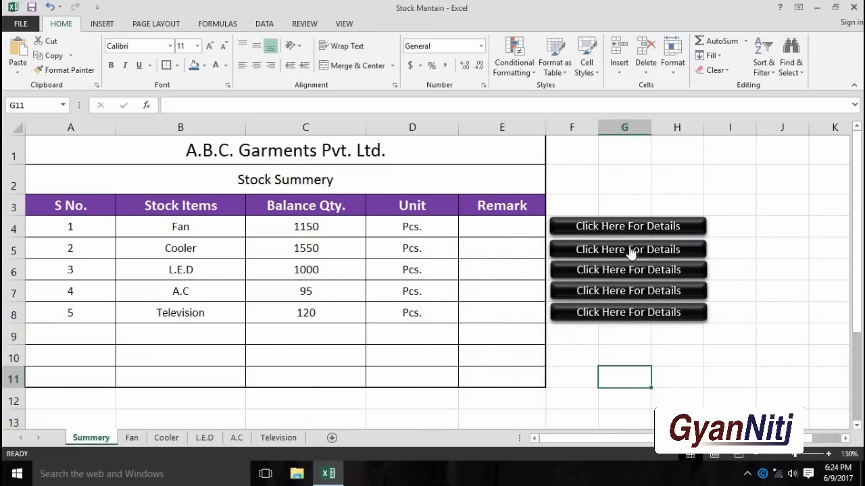
pyautogui.click(629, 249)
# Step: Hyperlink the Cooler sheet's Stock Summery button to the Summery sheet and follow the link
pyautogui.rightClick(657, 197)
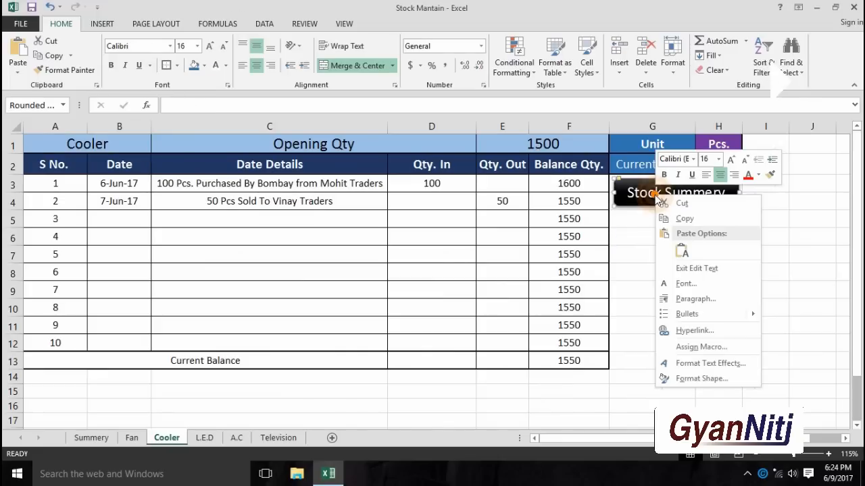
pyautogui.click(692, 330)
pyautogui.doubleClick(562, 317)
pyautogui.click(662, 287)
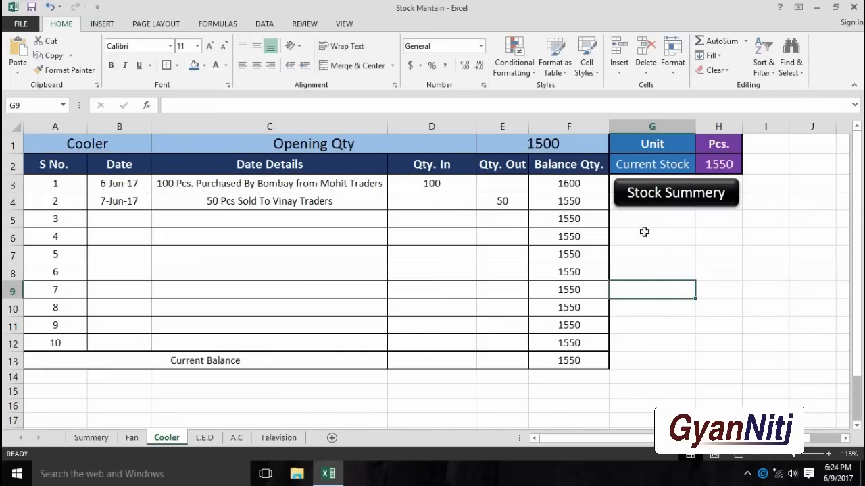
pyautogui.click(656, 203)
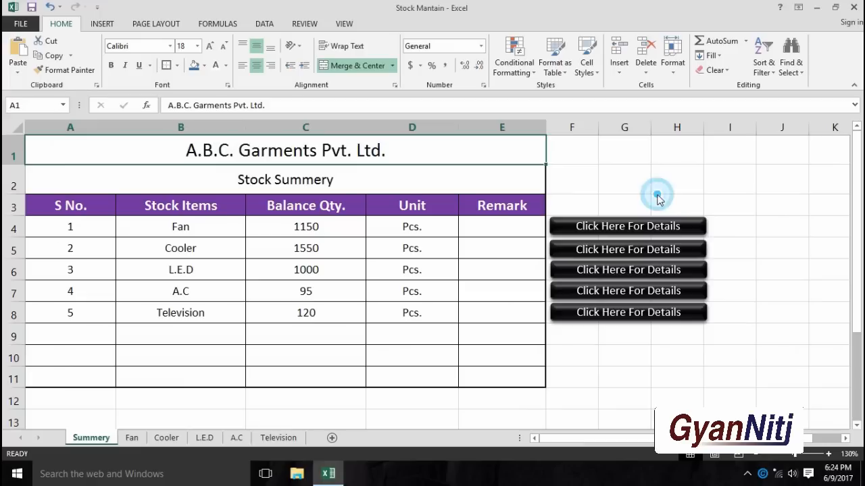
# Step: Hyperlink the L.E.D row's details button to cell A1 of the L.E.D sheet and follow the link
pyautogui.rightClick(619, 269)
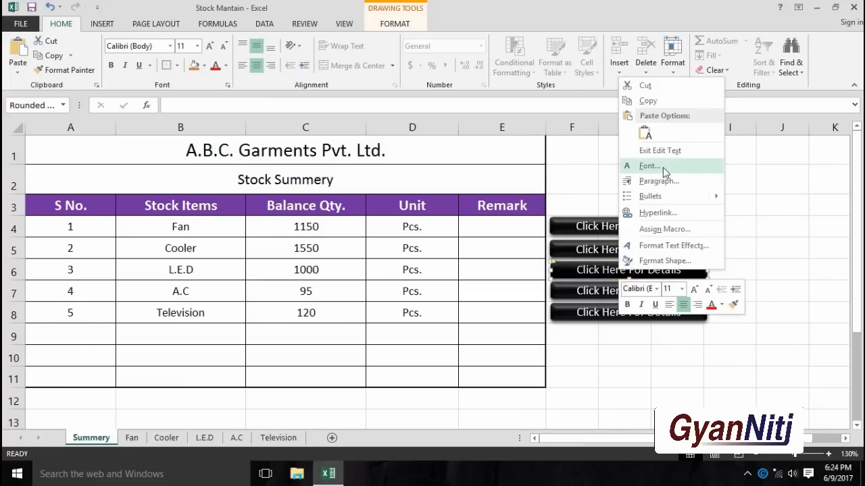
pyautogui.click(662, 213)
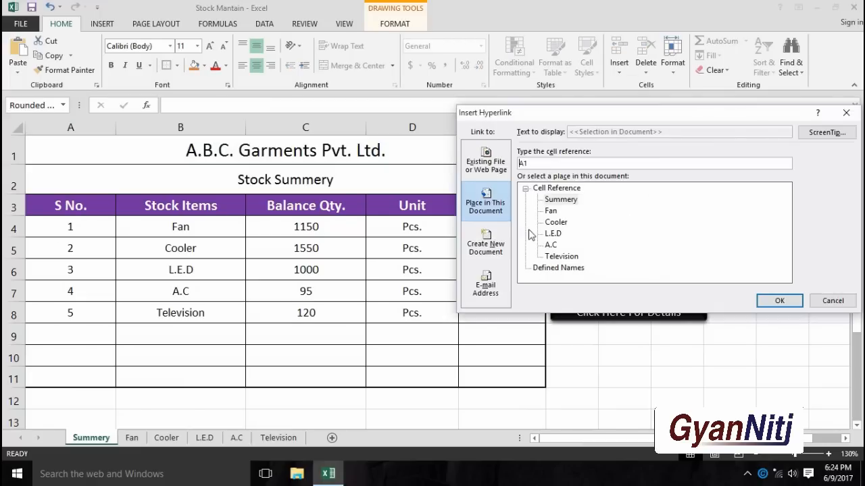
pyautogui.click(552, 233)
pyautogui.click(770, 299)
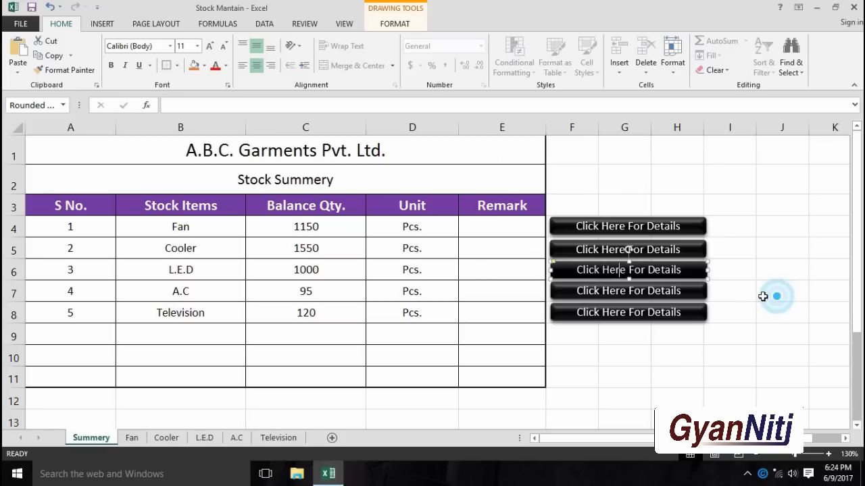
pyautogui.click(671, 356)
pyautogui.click(652, 273)
# Step: Hyperlink the L.E.D sheet's Stock Summery button to cell A1 of the Summery sheet and follow the link
pyautogui.rightClick(659, 194)
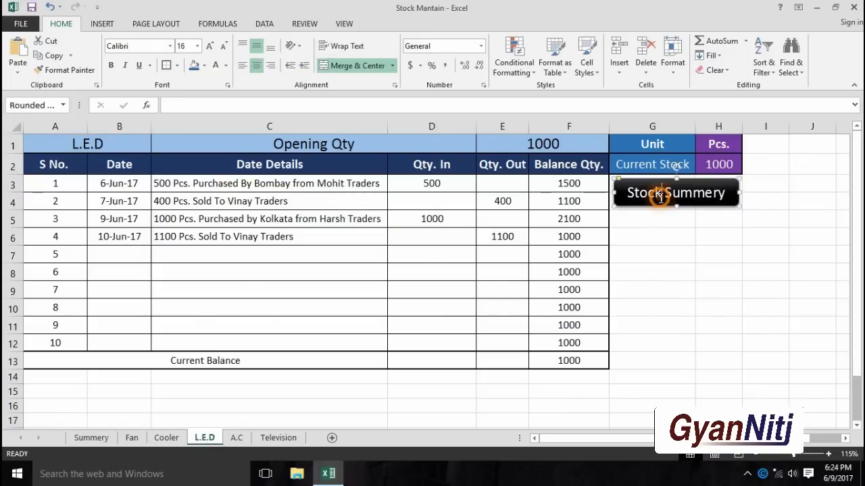
pyautogui.click(694, 331)
pyautogui.doubleClick(561, 312)
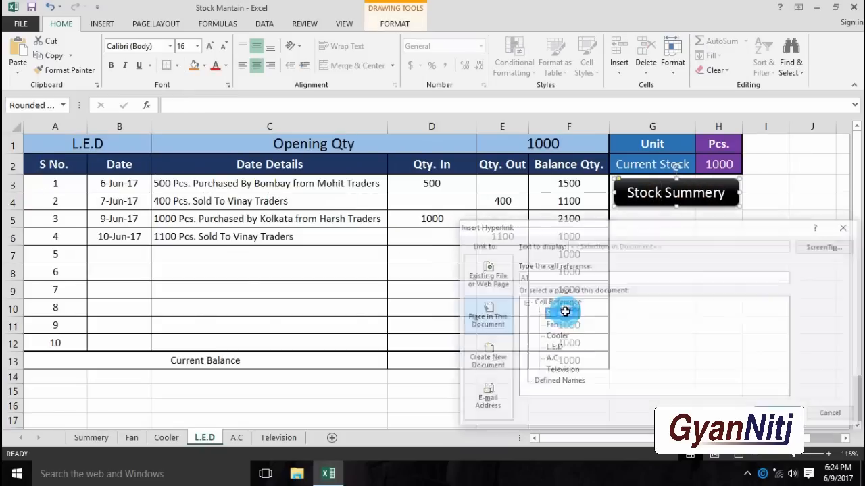
pyautogui.click(652, 284)
pyautogui.click(659, 201)
# Step: Hyperlink the A.C row's details button to cell A1 of the A.C sheet and follow the link
pyautogui.rightClick(622, 290)
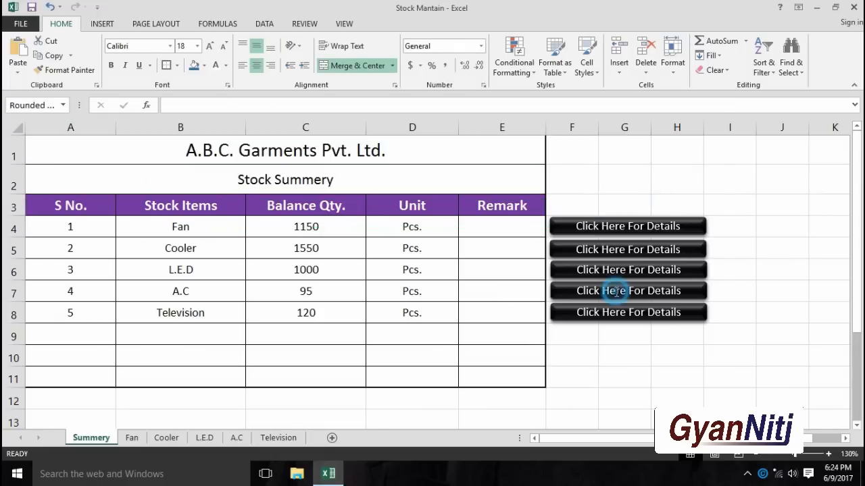
pyautogui.click(652, 234)
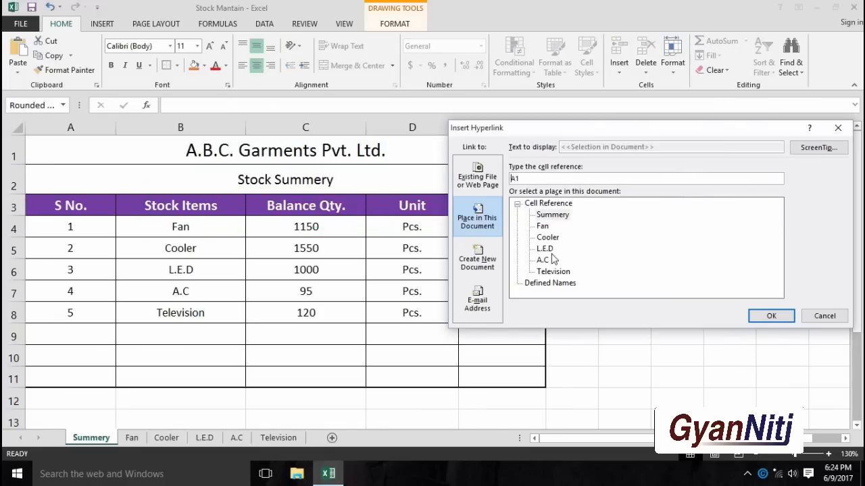
pyautogui.doubleClick(543, 260)
pyautogui.click(647, 353)
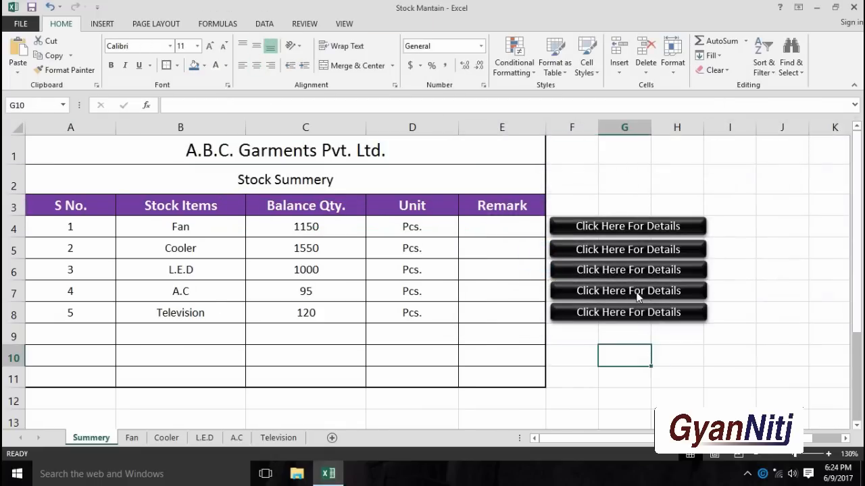
pyautogui.click(639, 293)
# Step: Hyperlink the A.C sheet's Stock Summery button to the Summery sheet and follow the link
pyautogui.click(666, 196)
pyautogui.rightClick(669, 188)
pyautogui.click(673, 320)
pyautogui.click(560, 302)
pyautogui.doubleClick(560, 302)
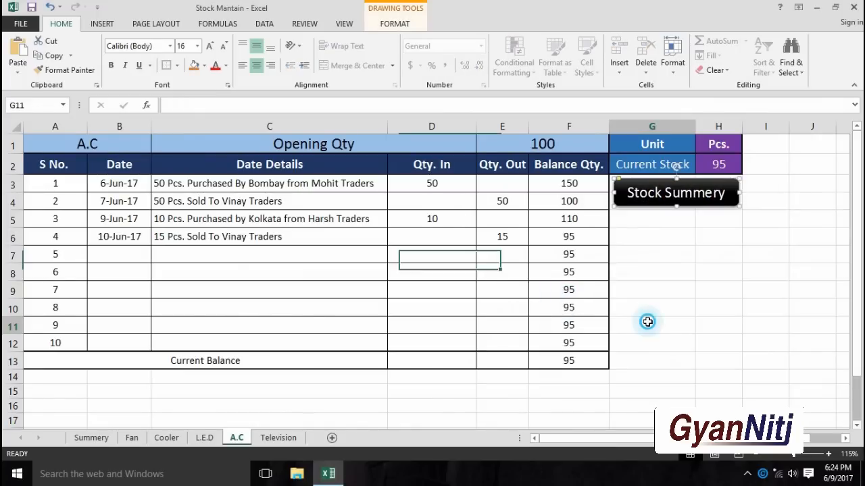
pyautogui.click(659, 196)
# Step: Hyperlink the Television row's details button to cell A1 of the Television sheet and follow the link
pyautogui.click(611, 308)
pyautogui.rightClick(611, 308)
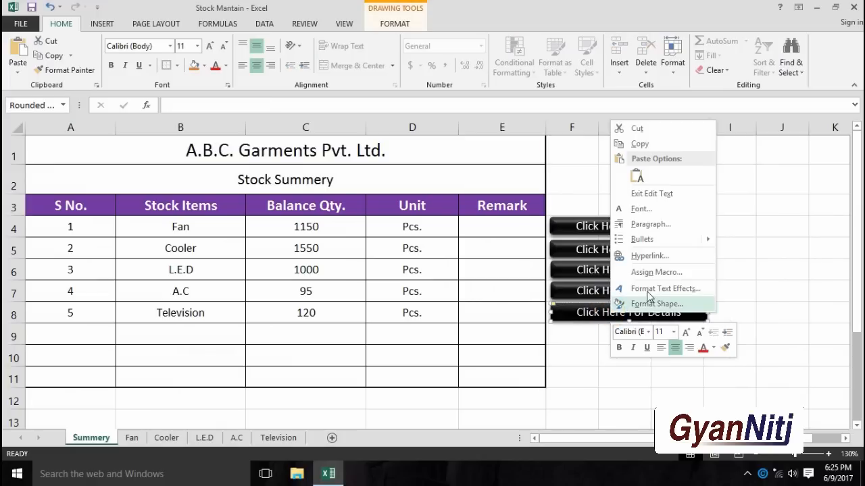
pyautogui.click(656, 254)
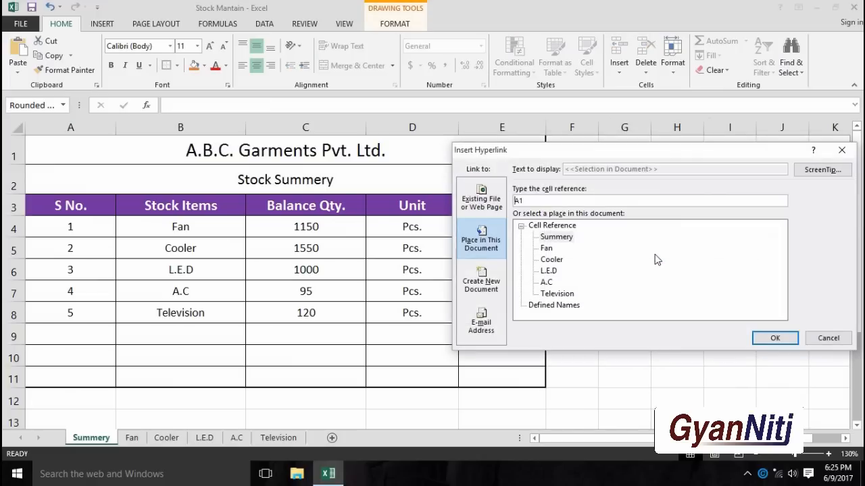
pyautogui.doubleClick(561, 295)
pyautogui.click(637, 350)
pyautogui.click(635, 315)
# Step: Hyperlink the Television sheet's Stock Summery button to cell A1 of the Summery sheet and follow the link
pyautogui.click(649, 184)
pyautogui.rightClick(648, 184)
pyautogui.click(677, 335)
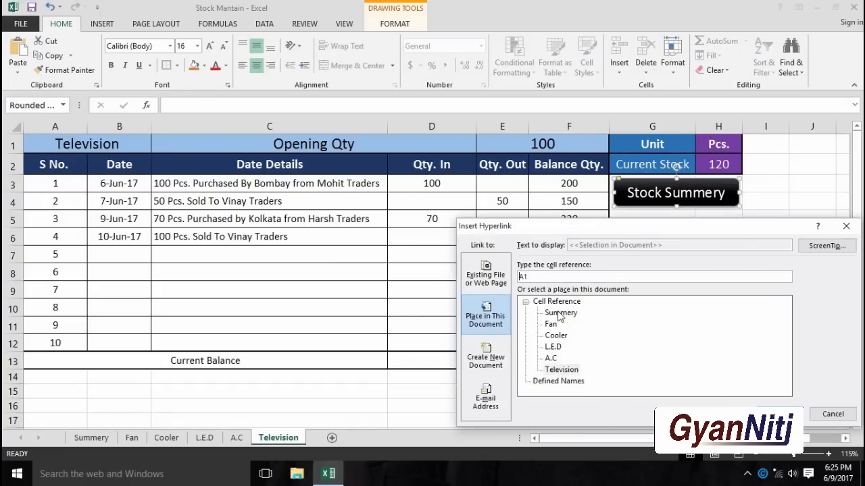
pyautogui.doubleClick(559, 314)
pyautogui.click(706, 344)
pyautogui.click(666, 198)
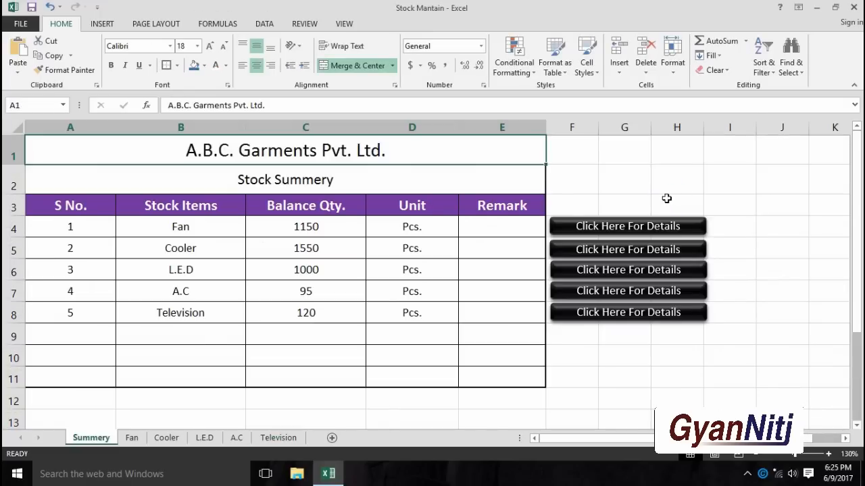
# Step: Test the Fan, Cooler and L.E.D details links, returning to the Summery sheet through each item sheet's Stock Summery link
pyautogui.click(639, 361)
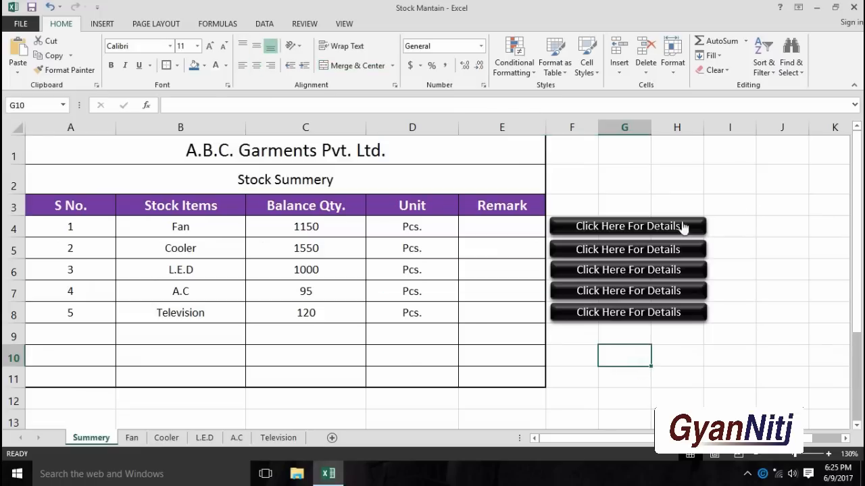
pyautogui.click(683, 228)
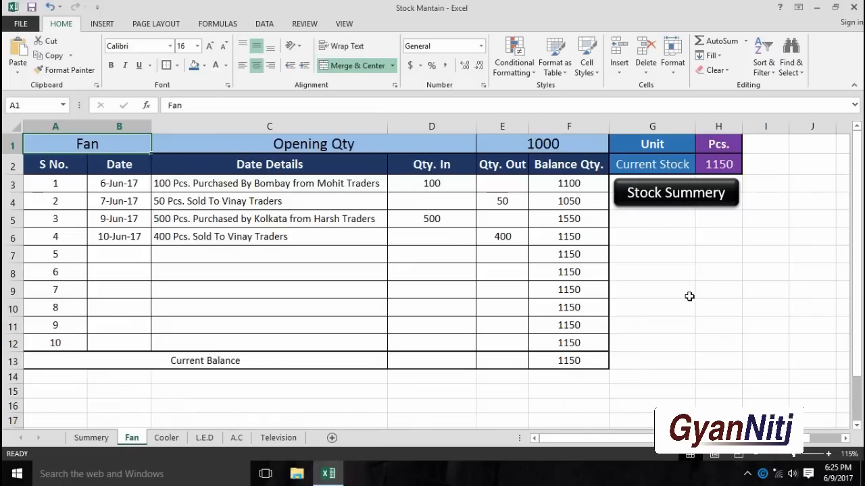
pyautogui.scroll(1, 689, 297)
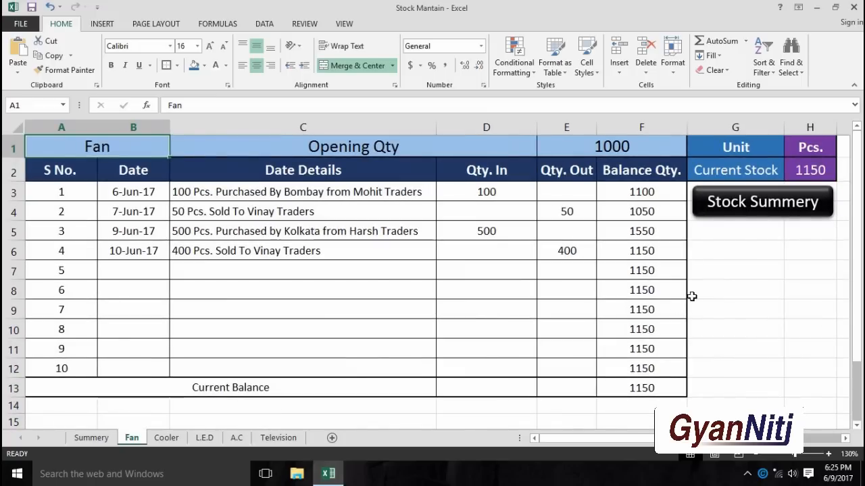
pyautogui.click(732, 214)
pyautogui.click(627, 247)
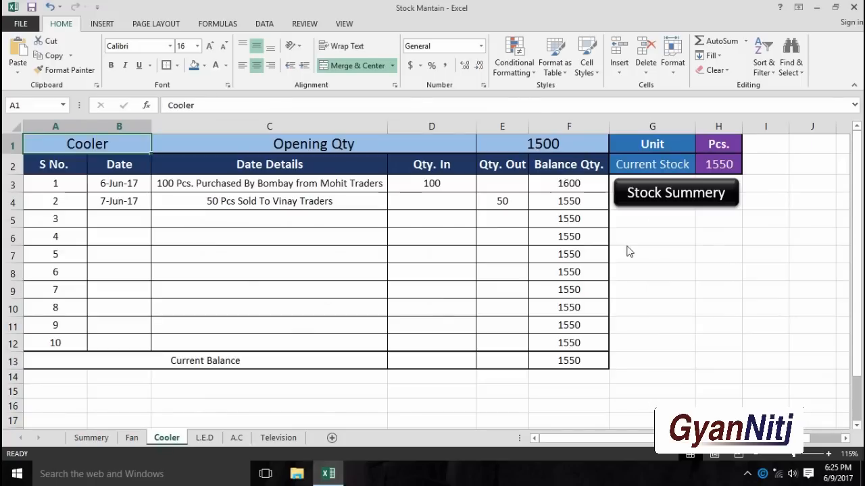
pyautogui.click(675, 206)
pyautogui.click(637, 268)
pyautogui.click(659, 209)
# Step: Test the A.C, Television and Cooler details links, returning to the Summery sheet from each item sheet
pyautogui.click(650, 291)
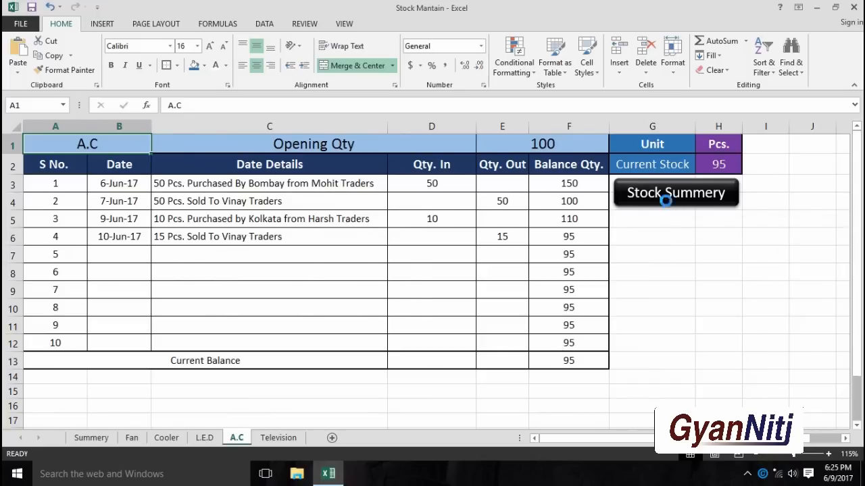
pyautogui.click(665, 203)
pyautogui.click(566, 326)
pyautogui.click(582, 316)
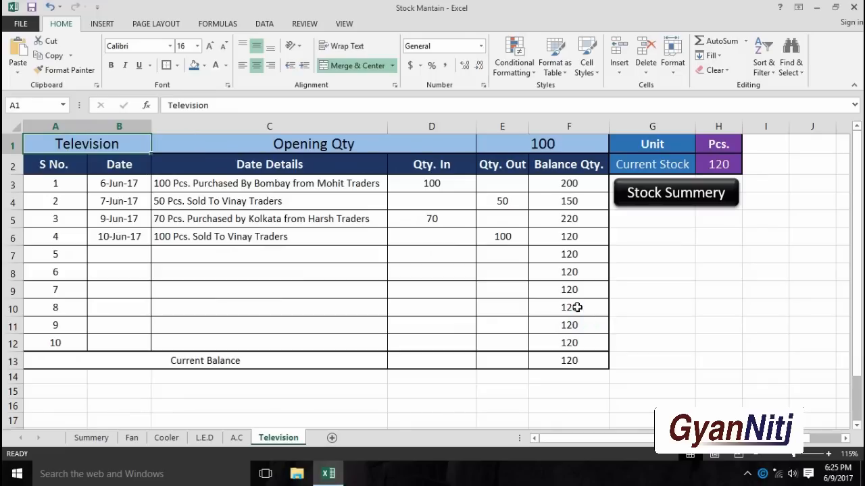
pyautogui.click(706, 203)
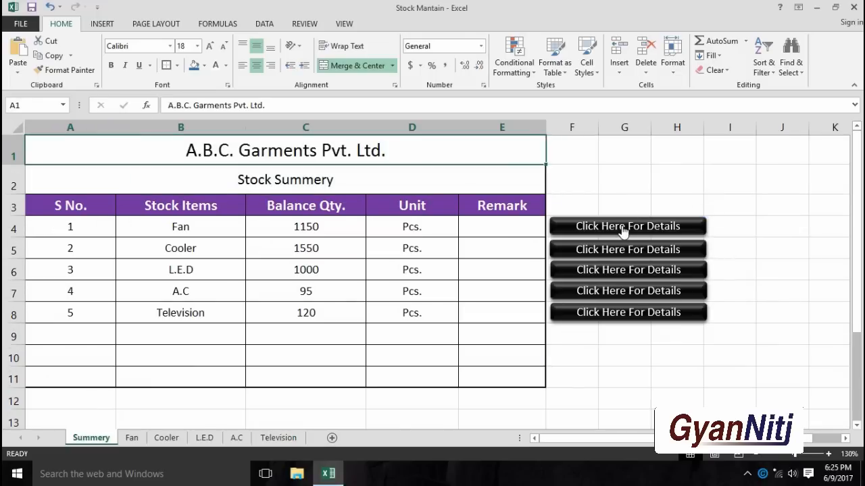
pyautogui.click(622, 251)
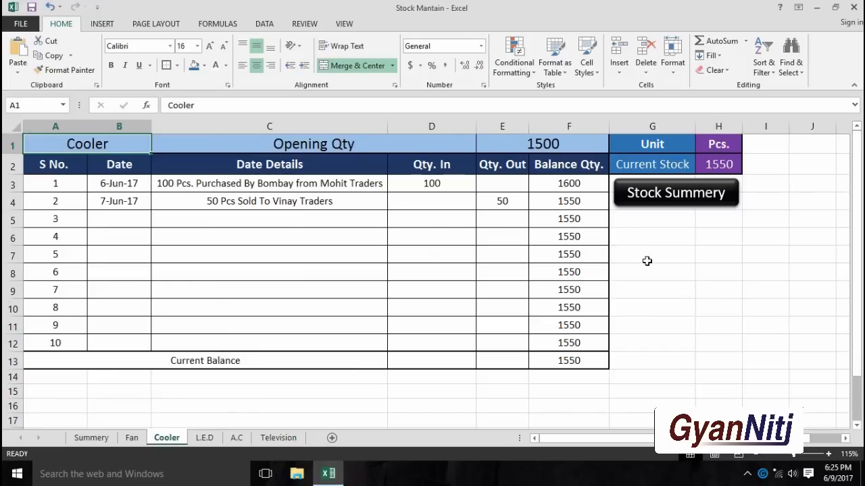
pyautogui.click(637, 203)
# Step: Fill the Summery sheet's header row A3:E3 with black
pyautogui.moveTo(73, 210); pyautogui.dragTo(530, 206)
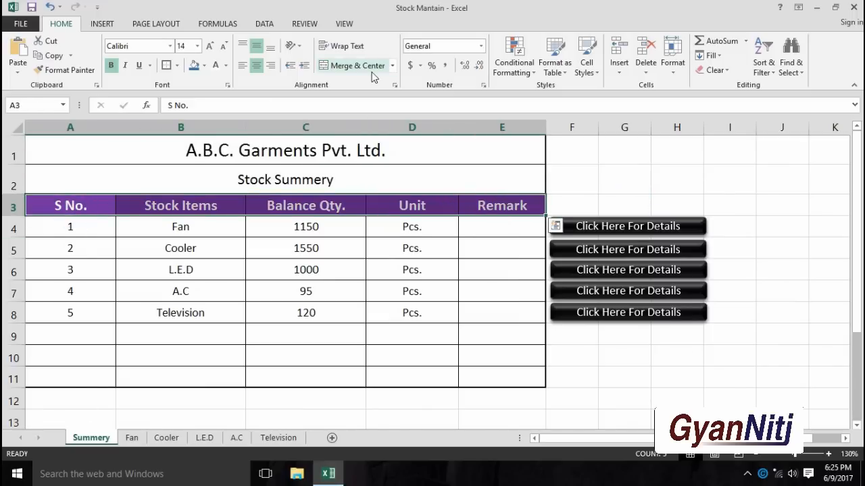
pyautogui.click(344, 27)
pyautogui.click(65, 25)
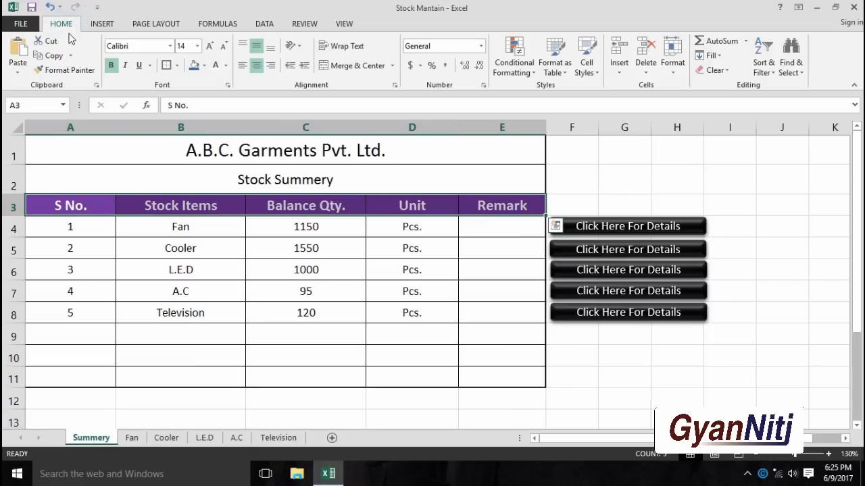
pyautogui.click(204, 66)
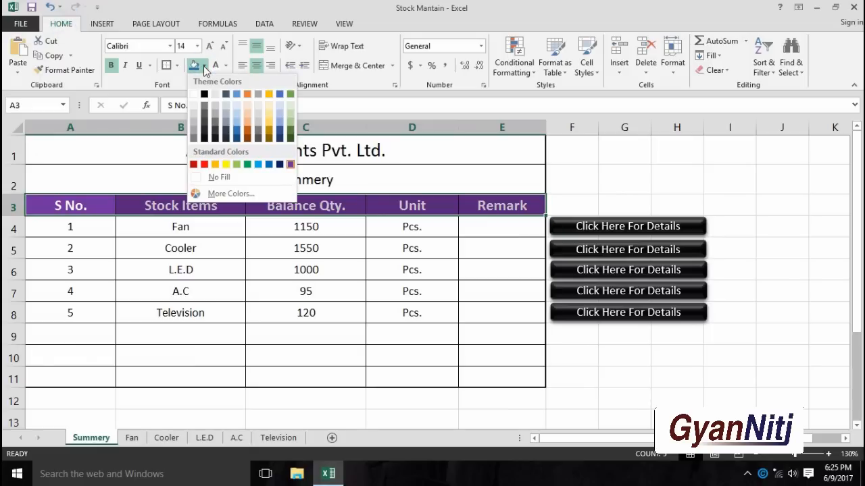
pyautogui.click(205, 140)
pyautogui.click(624, 179)
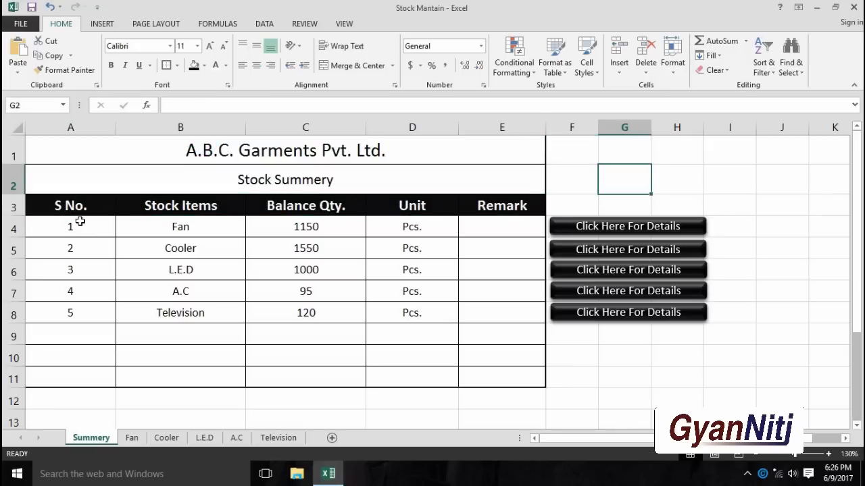
# Step: Follow the Fan row's details link, return to the Summery sheet and undo the header row's black fill
pyautogui.moveTo(65, 228); pyautogui.dragTo(462, 317)
pyautogui.click(400, 376)
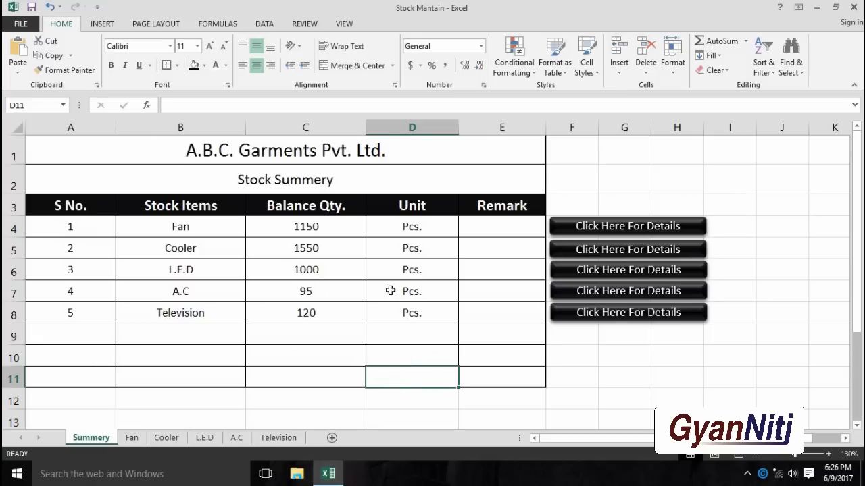
pyautogui.click(752, 232)
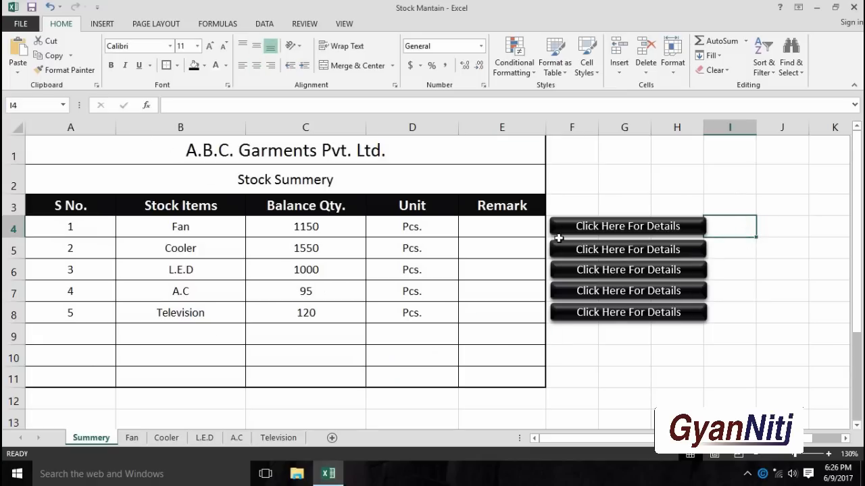
pyautogui.click(665, 229)
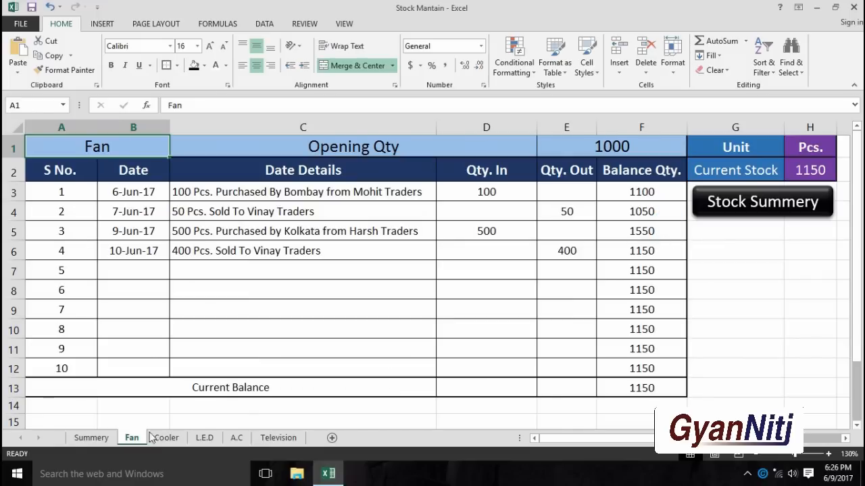
pyautogui.click(78, 439)
pyautogui.click(719, 371)
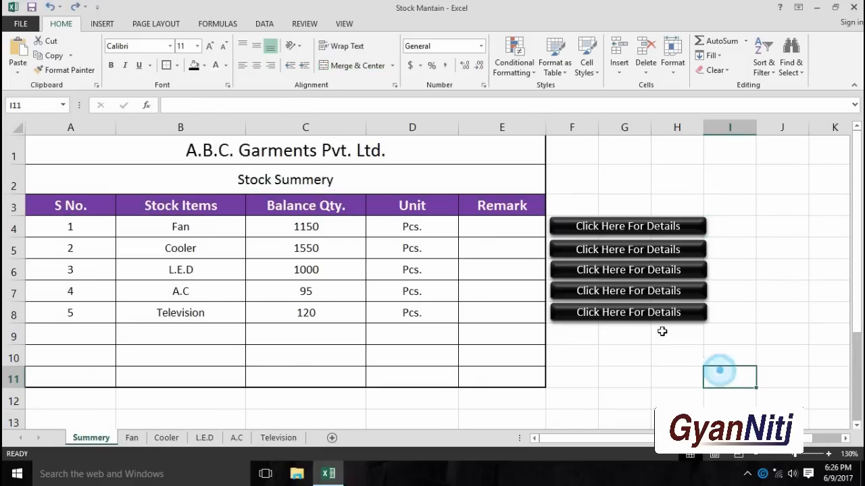
# Step: Recheck the Fan and Cooler details links, return to the Summery sheet and select the Fan row's Remark cell
pyautogui.click(613, 225)
pyautogui.click(751, 204)
pyautogui.click(676, 256)
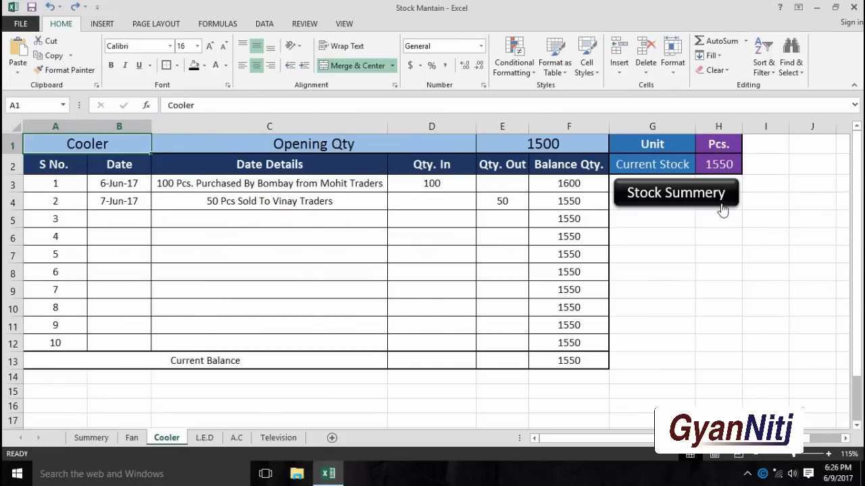
pyautogui.click(721, 205)
pyautogui.click(515, 225)
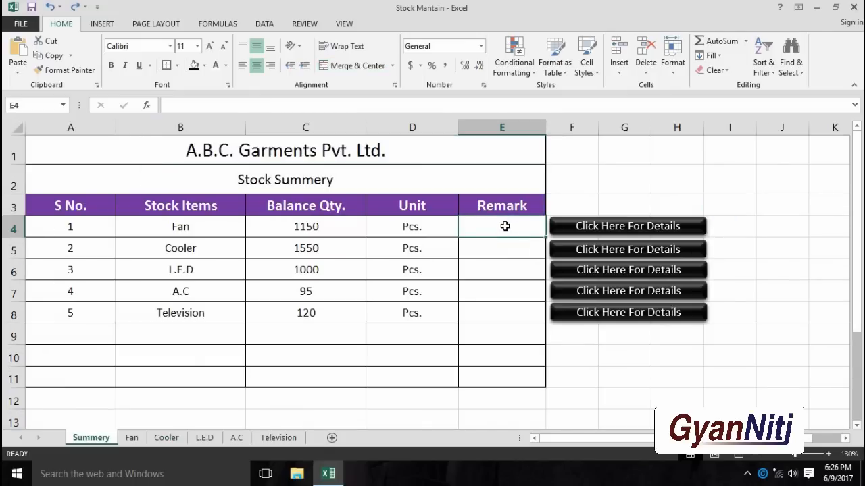